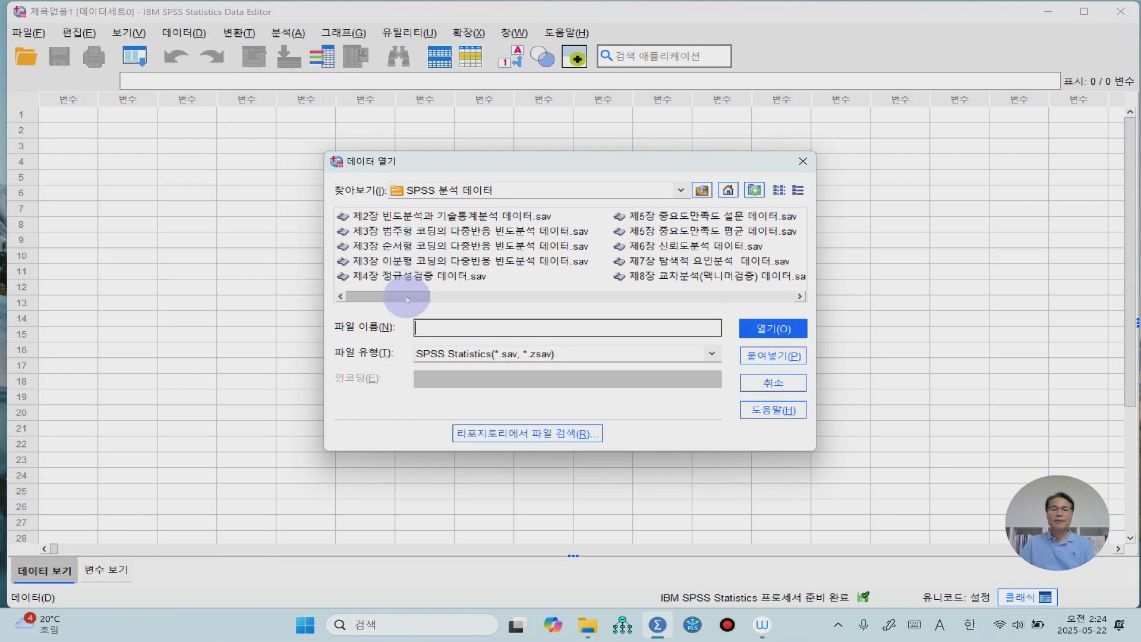
Step: Open the data file 제19장 일원 반복측정 분산분석 데이터(월별 판매량).sav
{"action": "left_click_drag", "start_coordinate": [408, 299], "coordinate": [733, 299]}
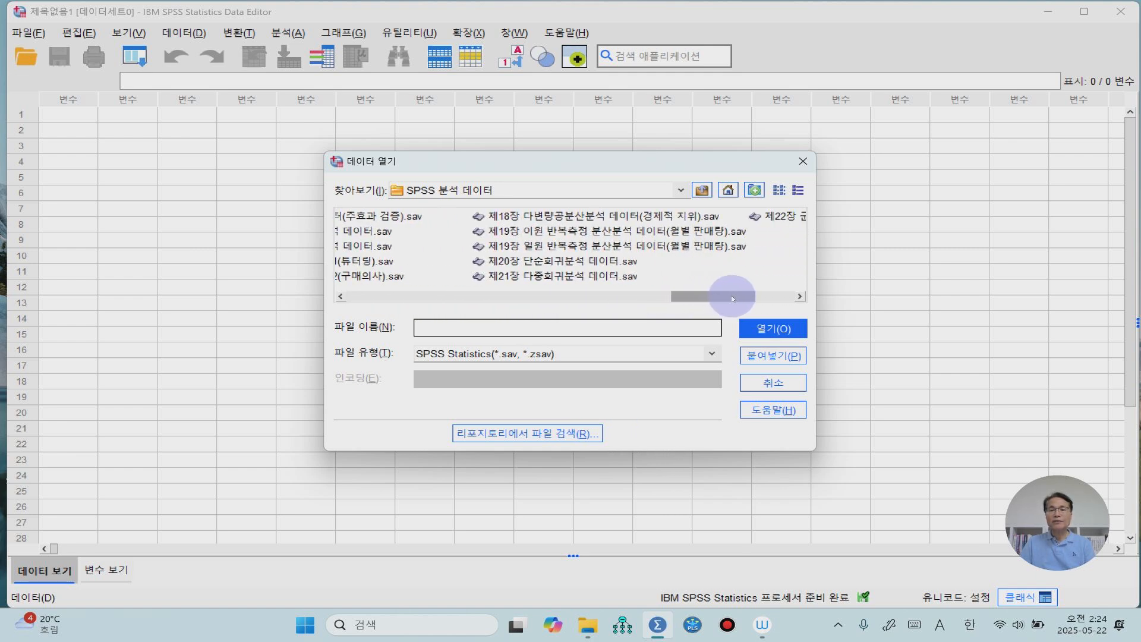
{"action": "left_click", "coordinate": [571, 246]}
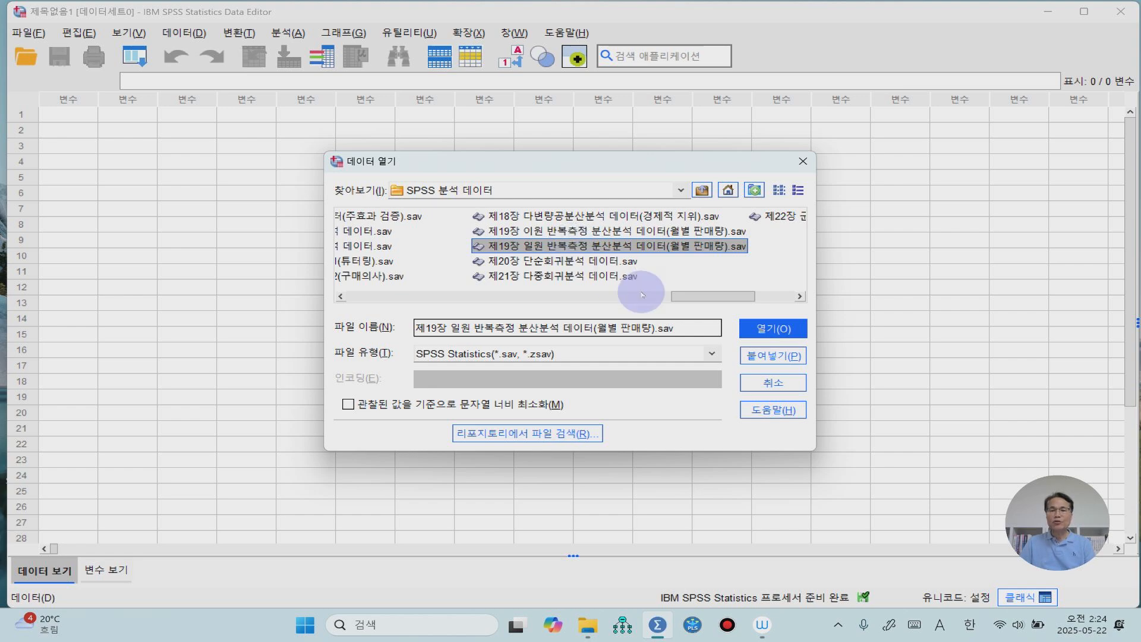
{"action": "left_click", "coordinate": [779, 329]}
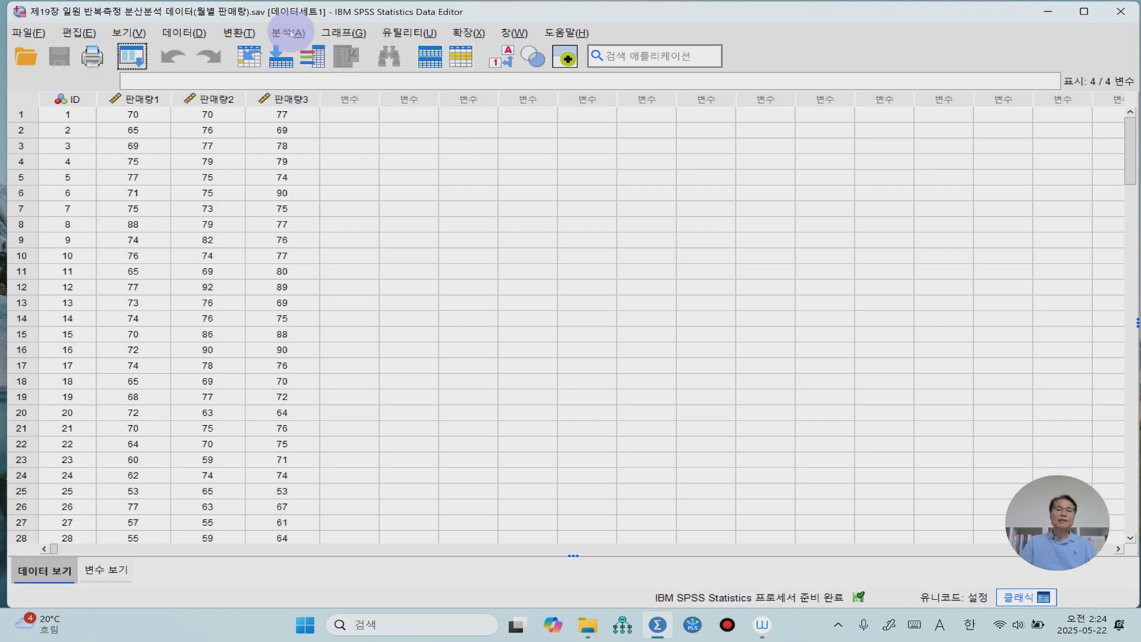
Step: Start a general linear model repeated measures analysis (반복측도) and add a within-subjects factor named 시간 with 3 levels
{"action": "left_click", "coordinate": [287, 33]}
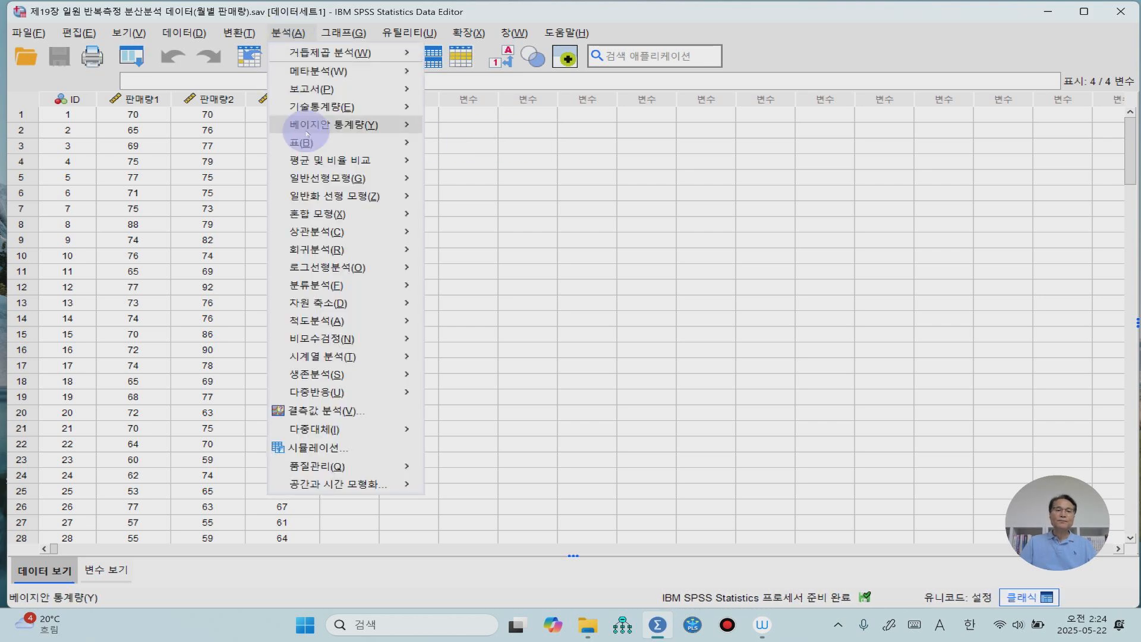
{"action": "mouse_move", "coordinate": [325, 183]}
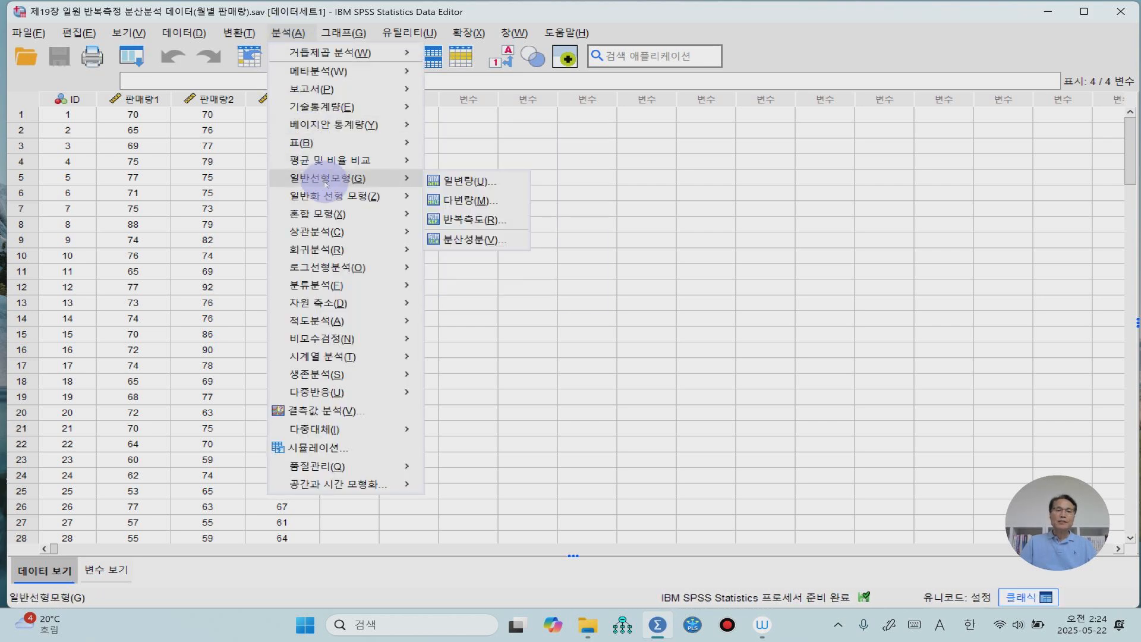
{"action": "left_click", "coordinate": [470, 220]}
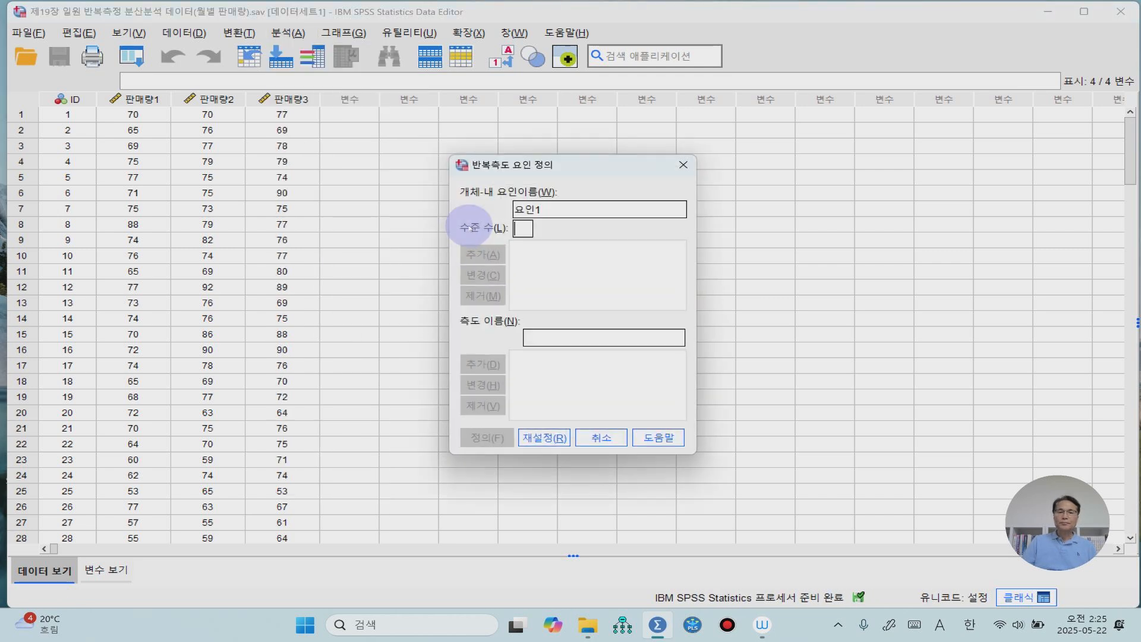
{"action": "left_click_drag", "start_coordinate": [554, 209], "coordinate": [462, 206]}
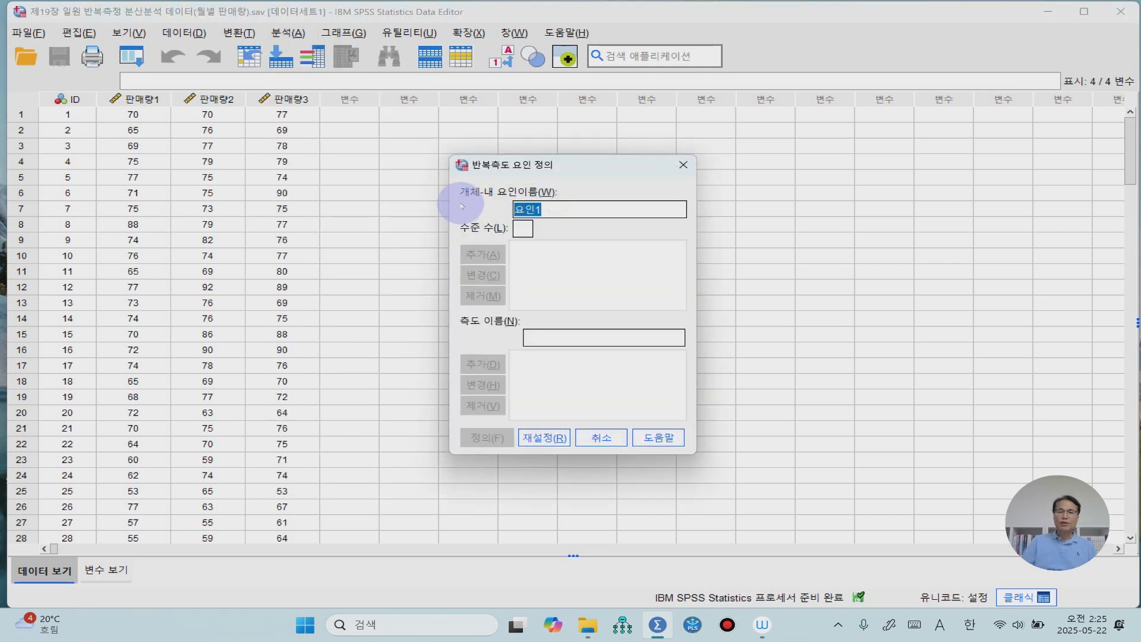
{"action": "key", "text": "Hangul"}
{"action": "type", "text": "식"}
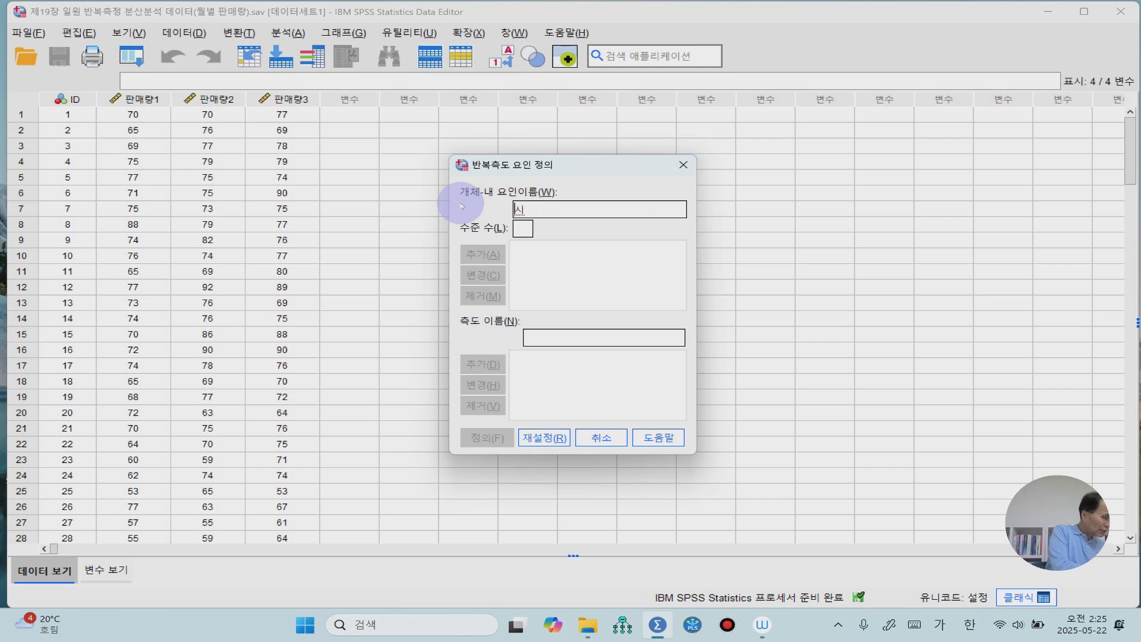
{"action": "type", "text": "간"}
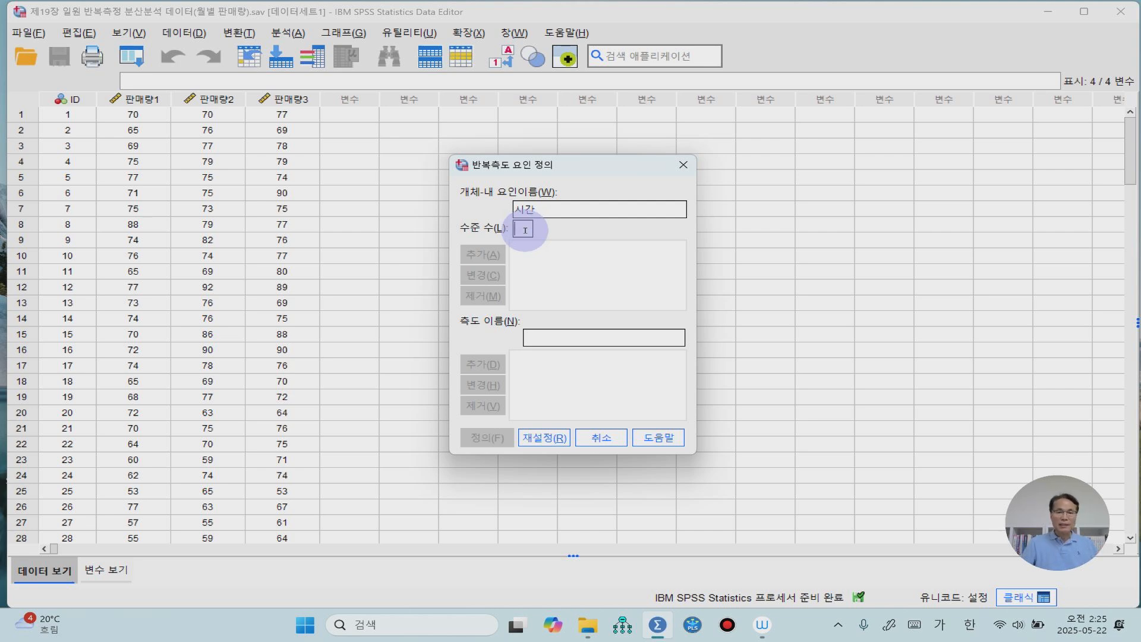
{"action": "type", "text": "3"}
{"action": "left_click", "coordinate": [482, 257]}
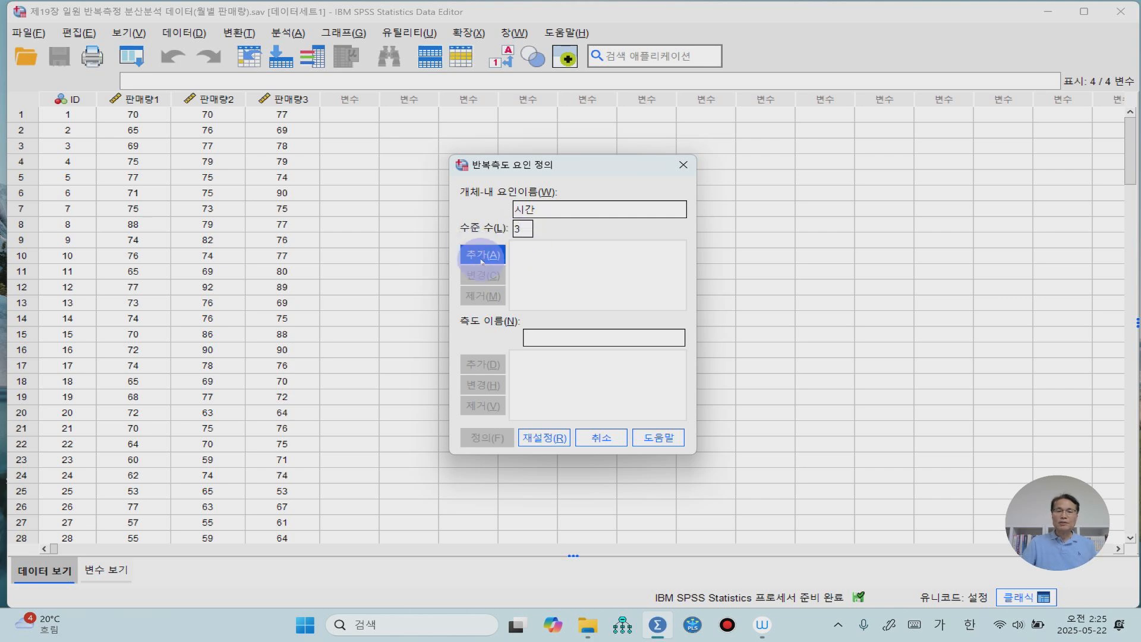
Step: Add the measure name 판매량 and proceed to define the repeated measures variables
{"action": "left_click", "coordinate": [550, 340]}
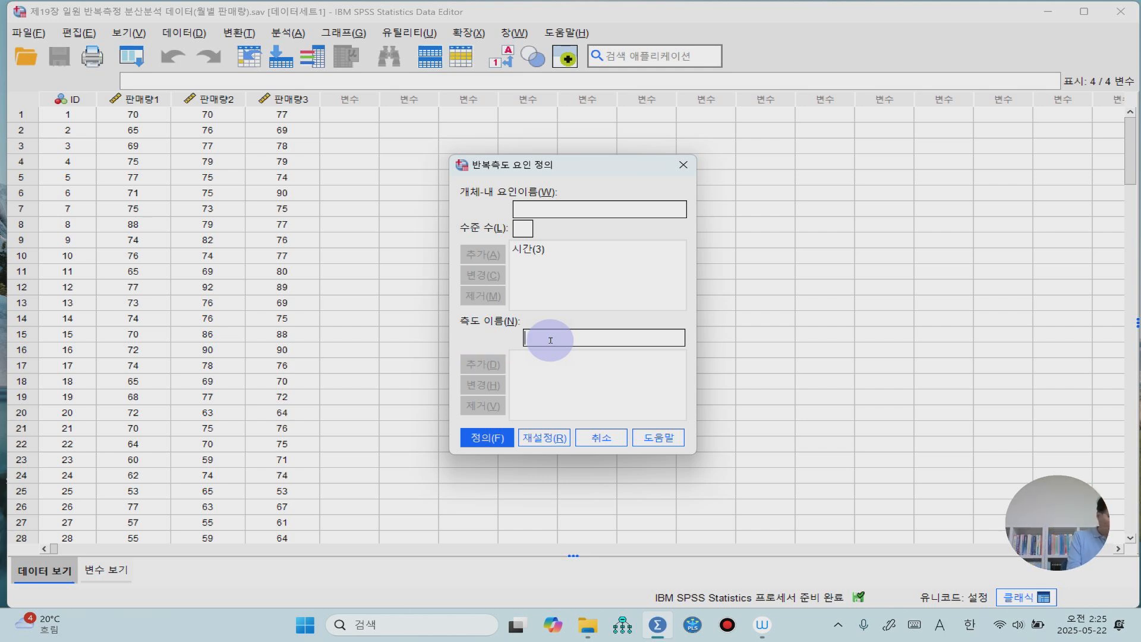
{"action": "type", "text": "ㅍ"}
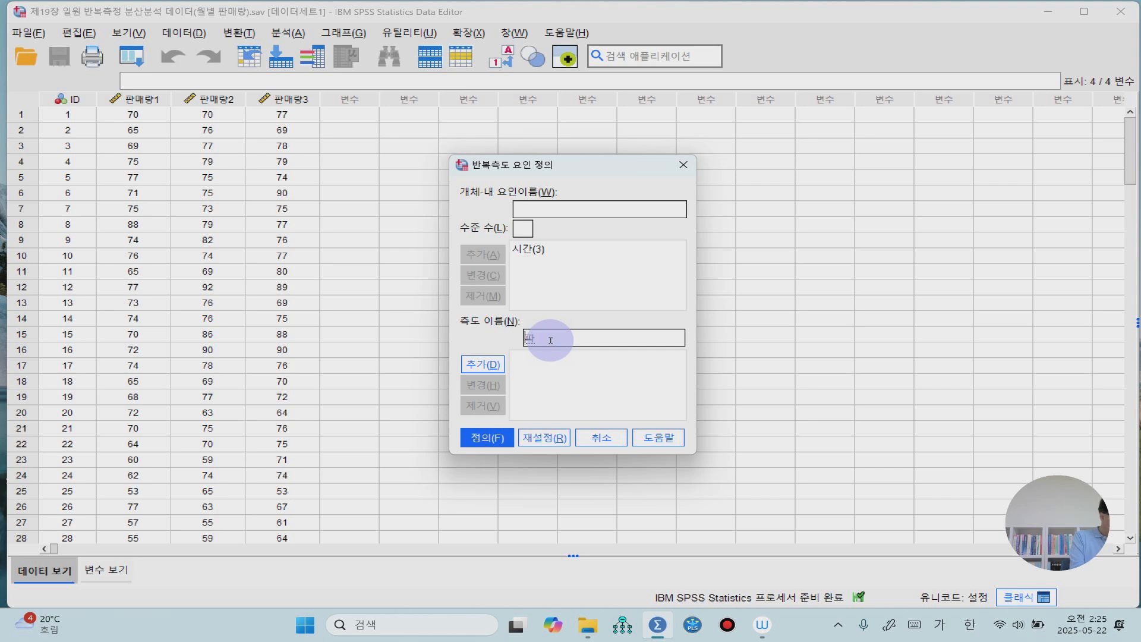
{"action": "type", "text": "매량"}
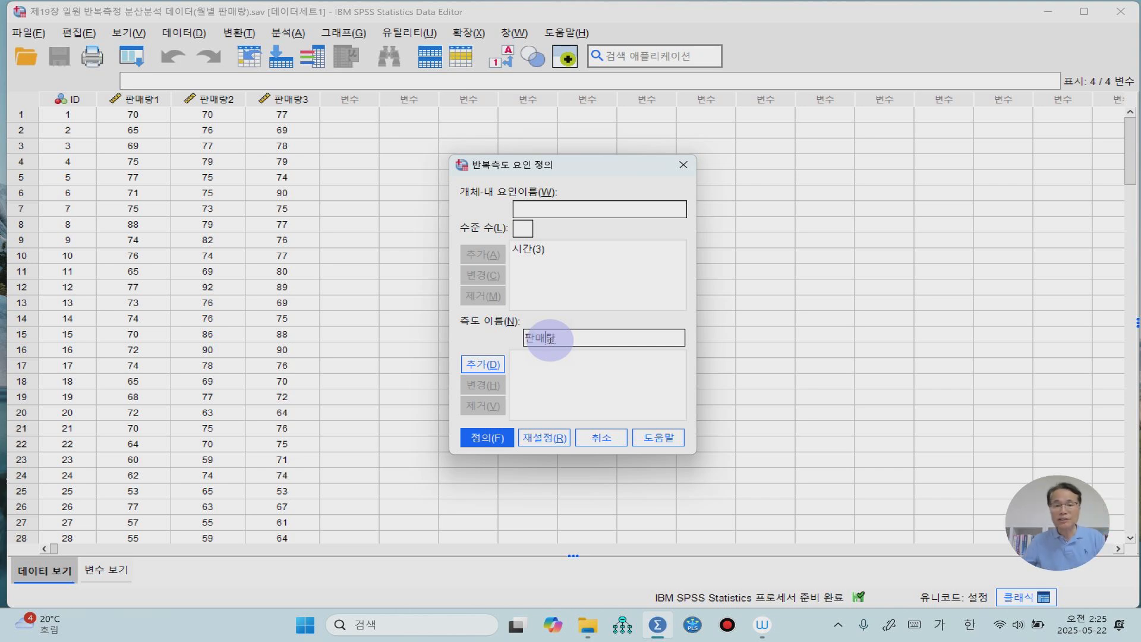
{"action": "left_click", "coordinate": [478, 360]}
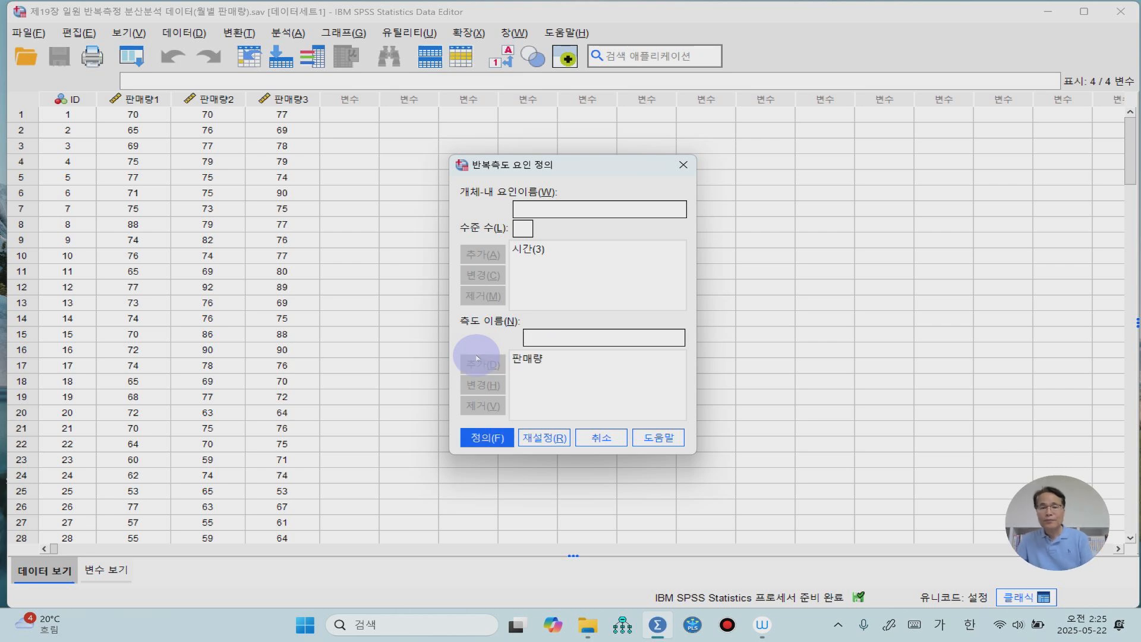
{"action": "left_click", "coordinate": [485, 440]}
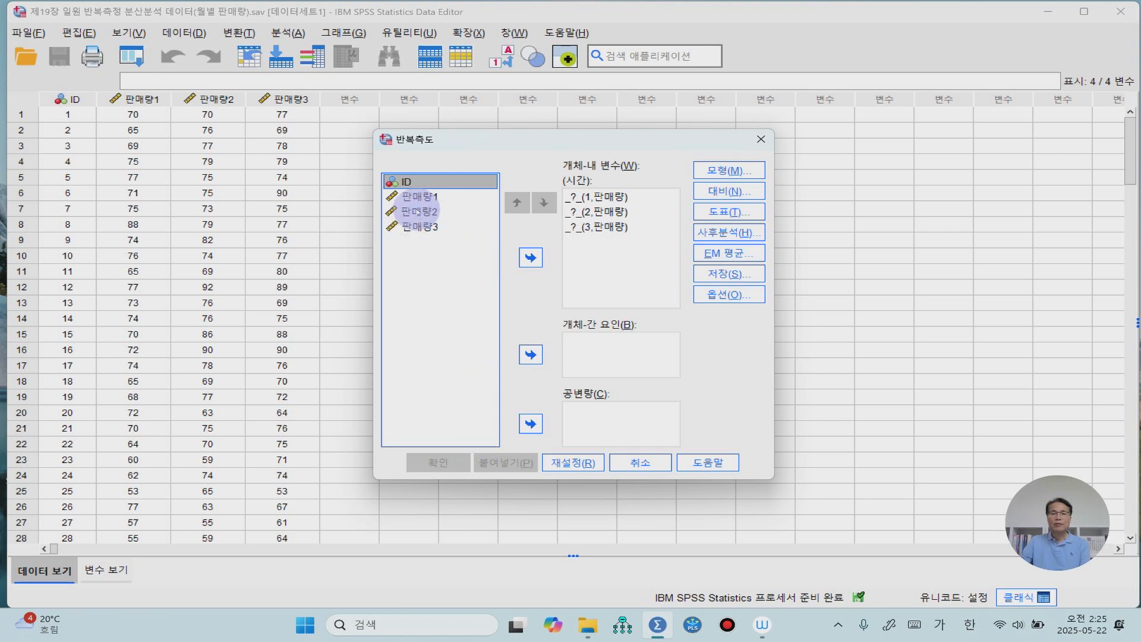
Step: Assign 판매량1, 판매량2 and 판매량3 to the three levels of the within-subjects variable 시간
{"action": "left_click", "coordinate": [419, 197]}
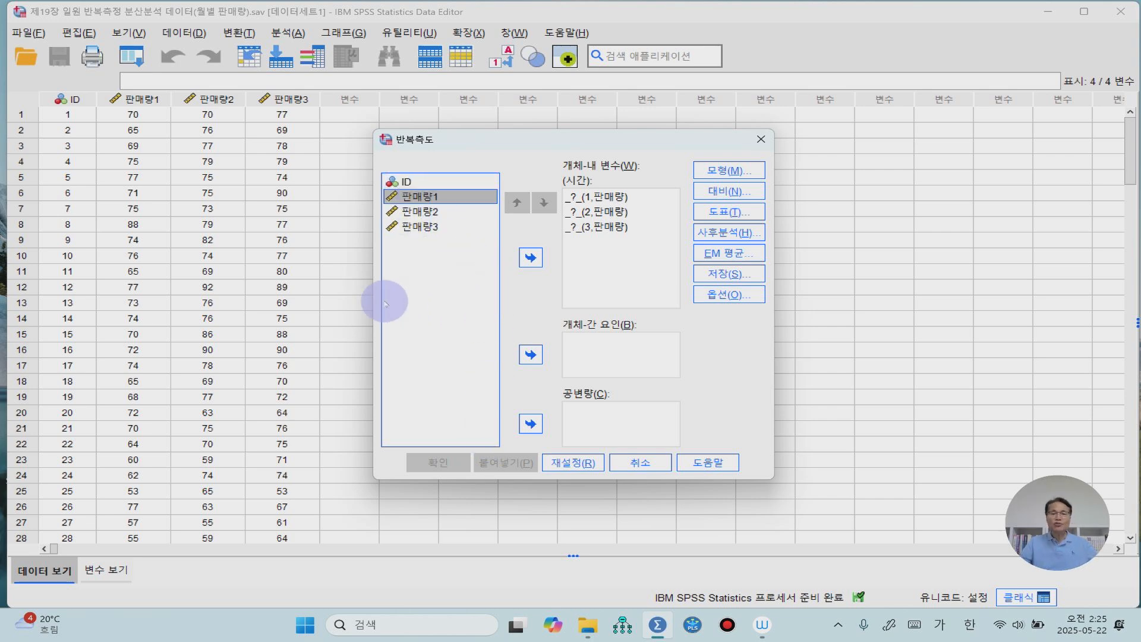
{"action": "left_click", "coordinate": [419, 227], "text": "shift"}
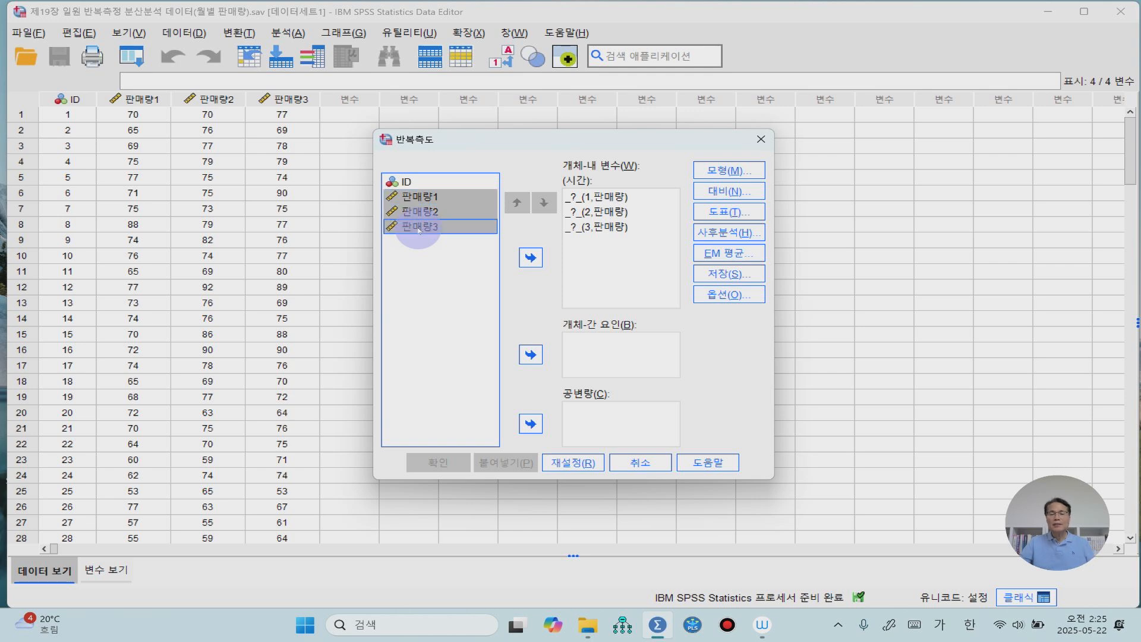
{"action": "left_click", "coordinate": [530, 260]}
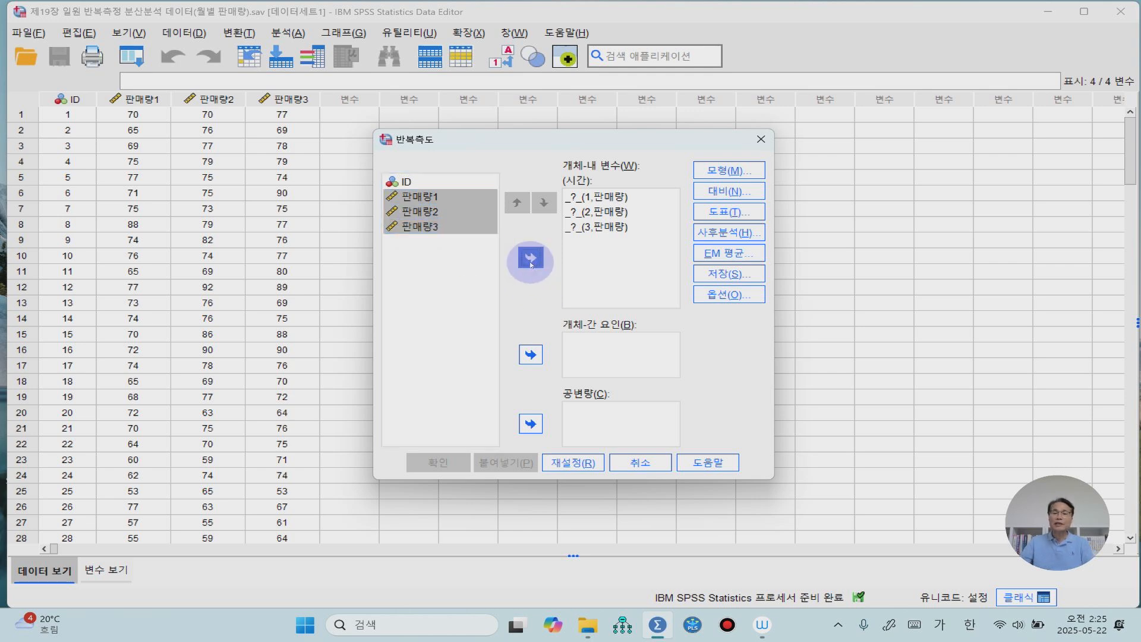
{"action": "left_click", "coordinate": [531, 259]}
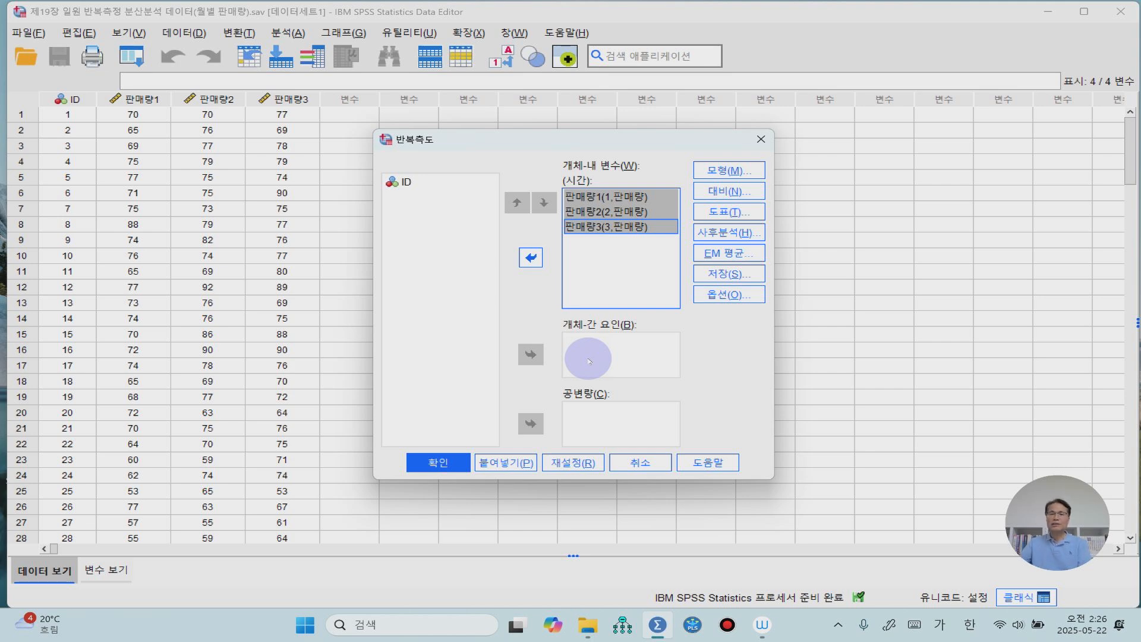
Step: Examine the repeated measures model settings and keep the full factorial model (완전요인모형) with Type III sums of squares
{"action": "left_click", "coordinate": [725, 241]}
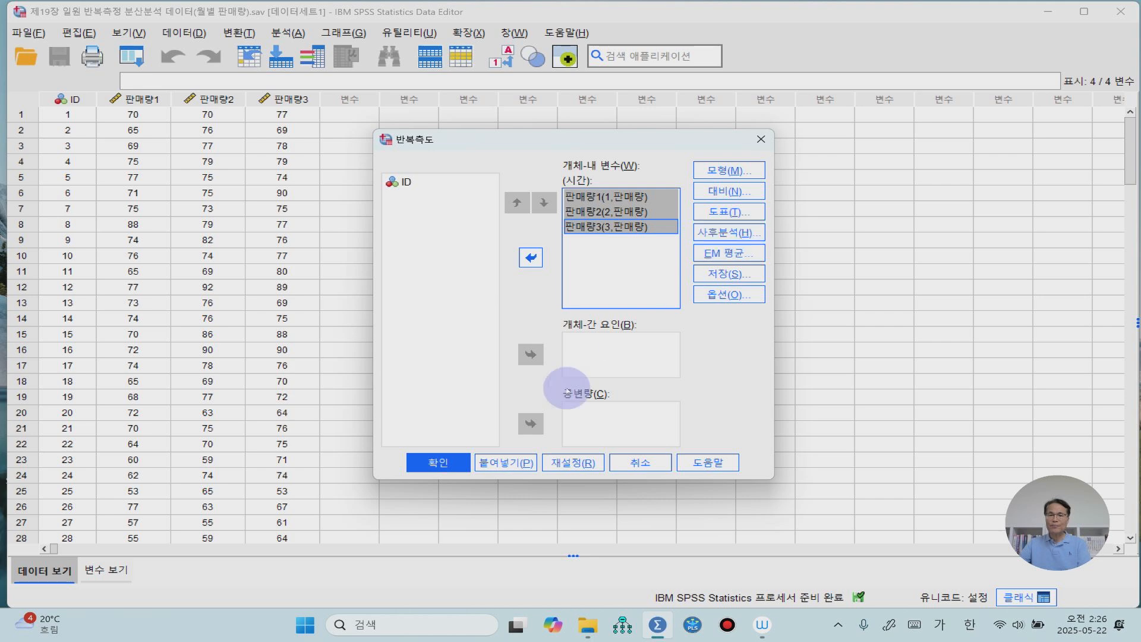
{"action": "left_click", "coordinate": [729, 239]}
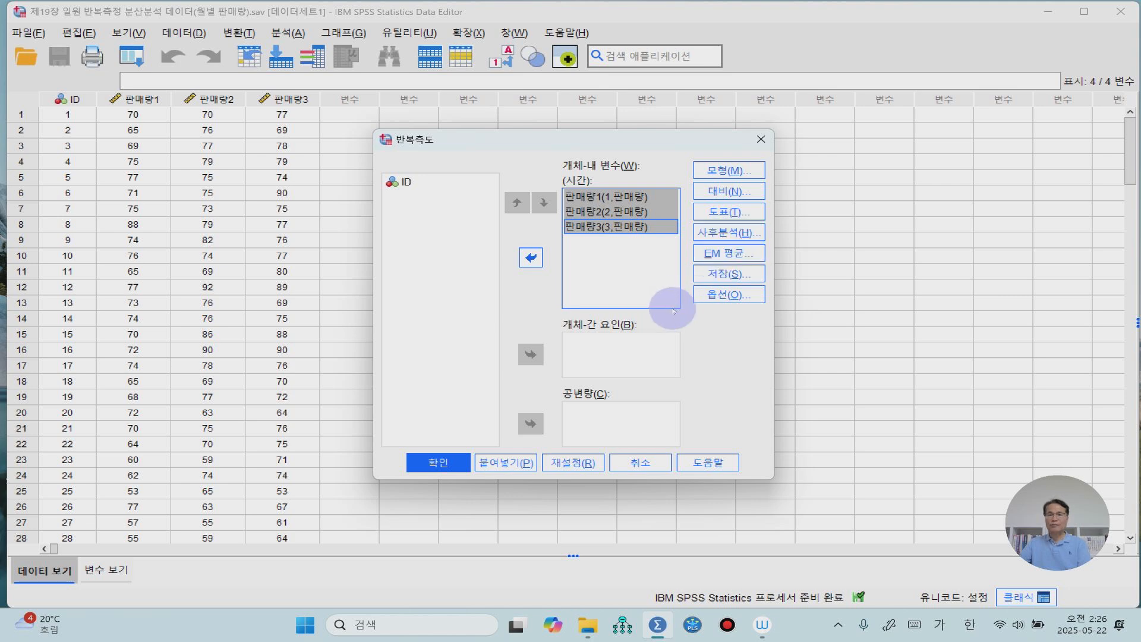
{"action": "left_click", "coordinate": [734, 171]}
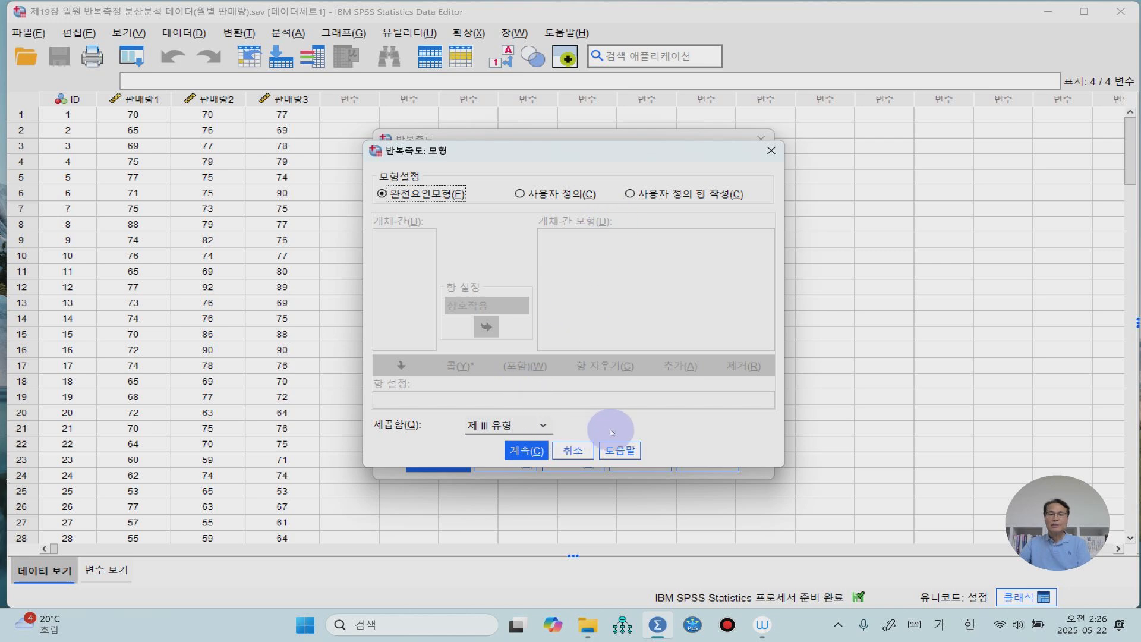
{"action": "left_click", "coordinate": [526, 451]}
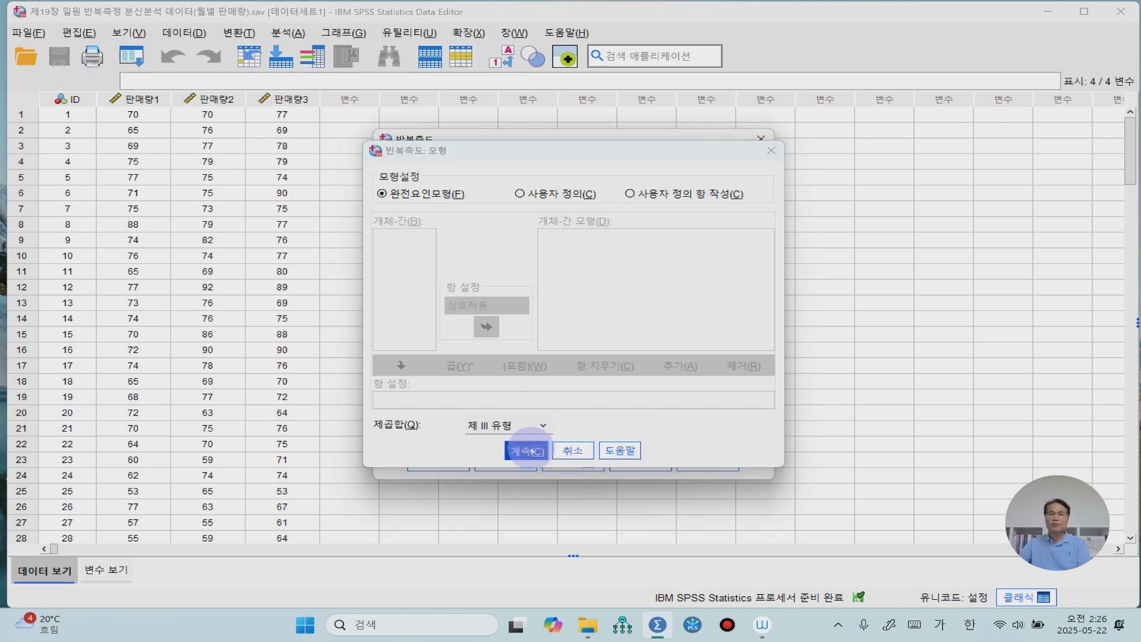
Step: Add a line-chart profile plot with 시간 as the horizontal axis variable
{"action": "left_click", "coordinate": [735, 212]}
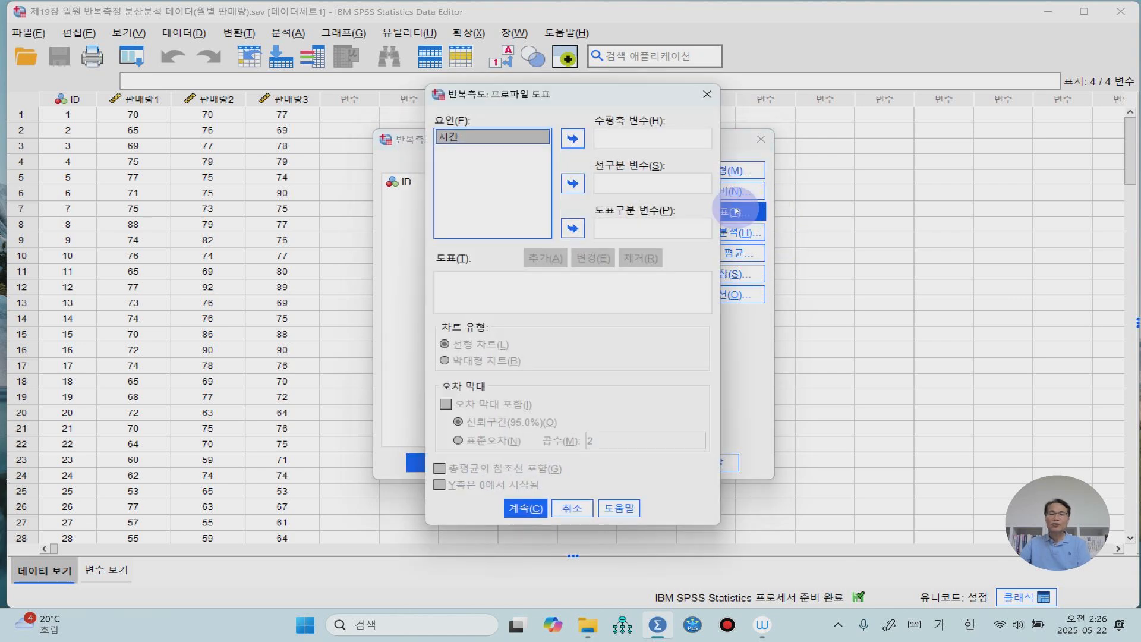
{"action": "left_click", "coordinate": [571, 139]}
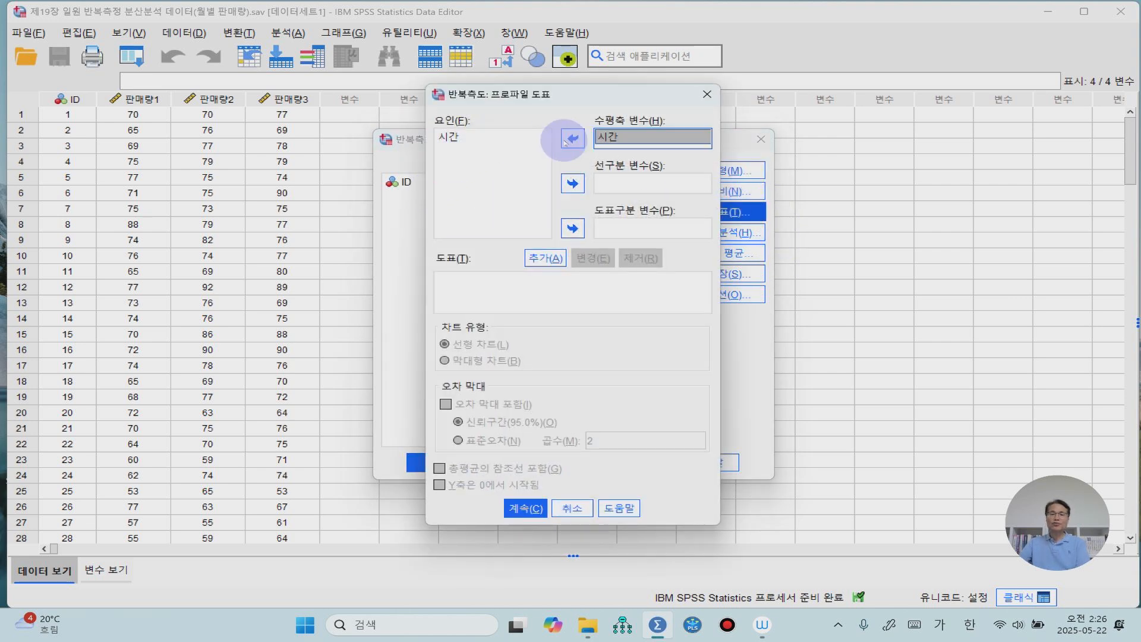
{"action": "left_click", "coordinate": [542, 259]}
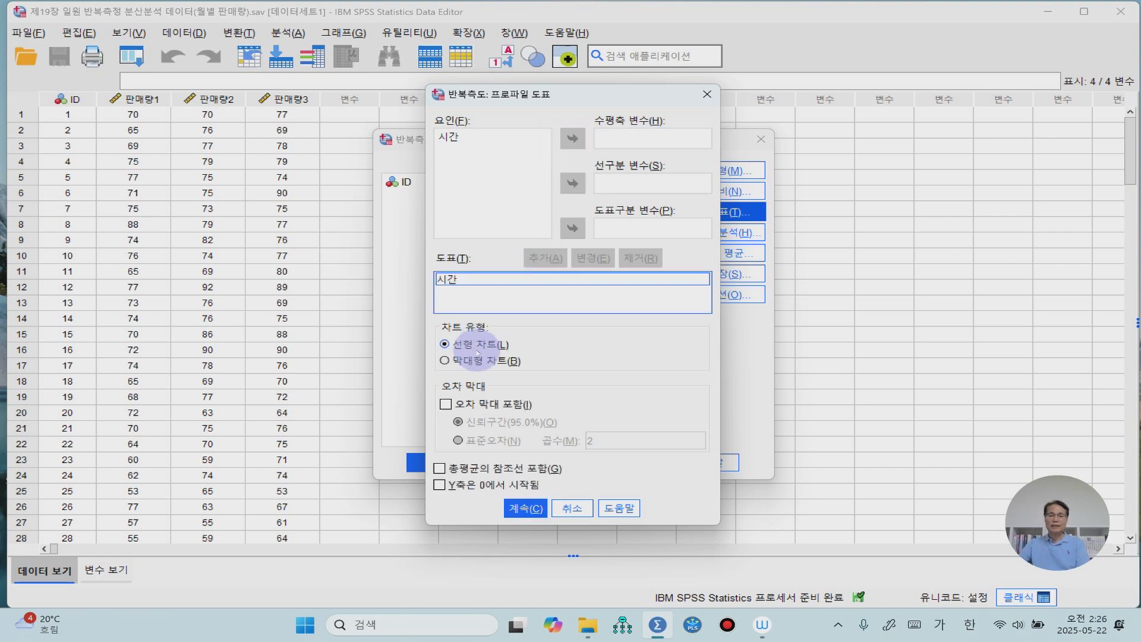
{"action": "left_click", "coordinate": [525, 508]}
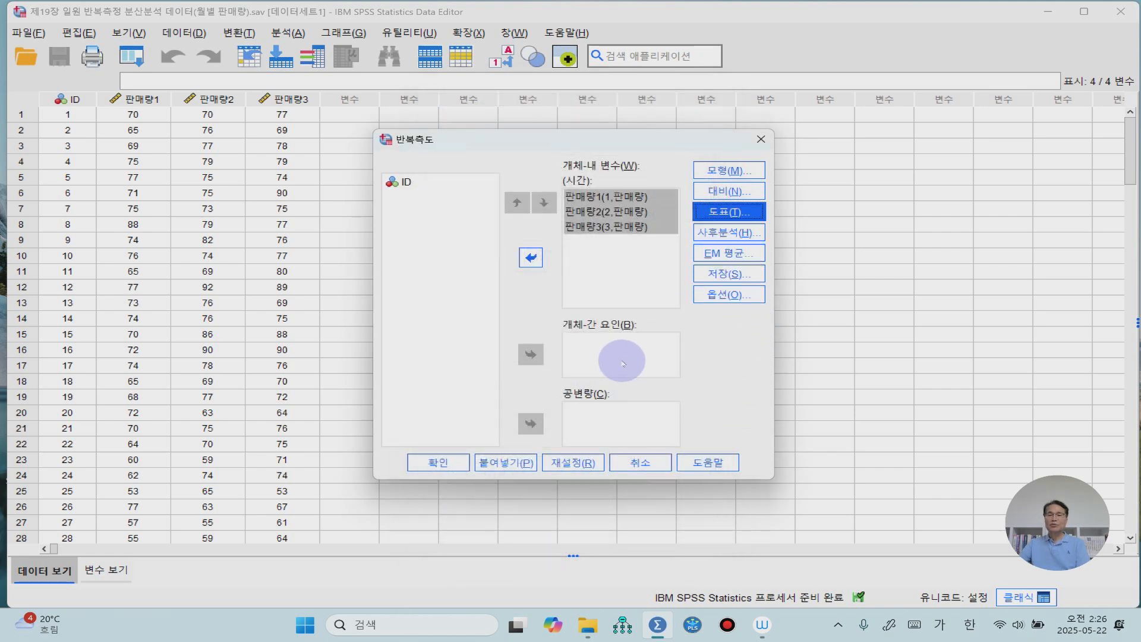
Step: Display estimated marginal means for 시간 and compare main effects (주효과 비교) with the Bonferroni confidence interval adjustment
{"action": "left_click", "coordinate": [736, 257]}
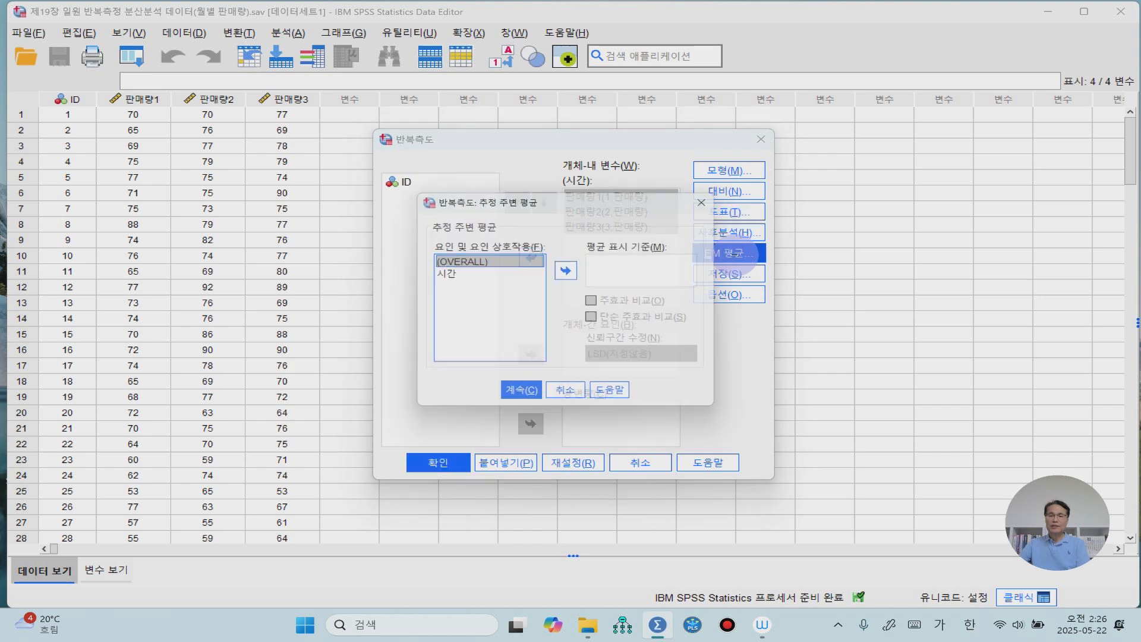
{"action": "left_click", "coordinate": [452, 277]}
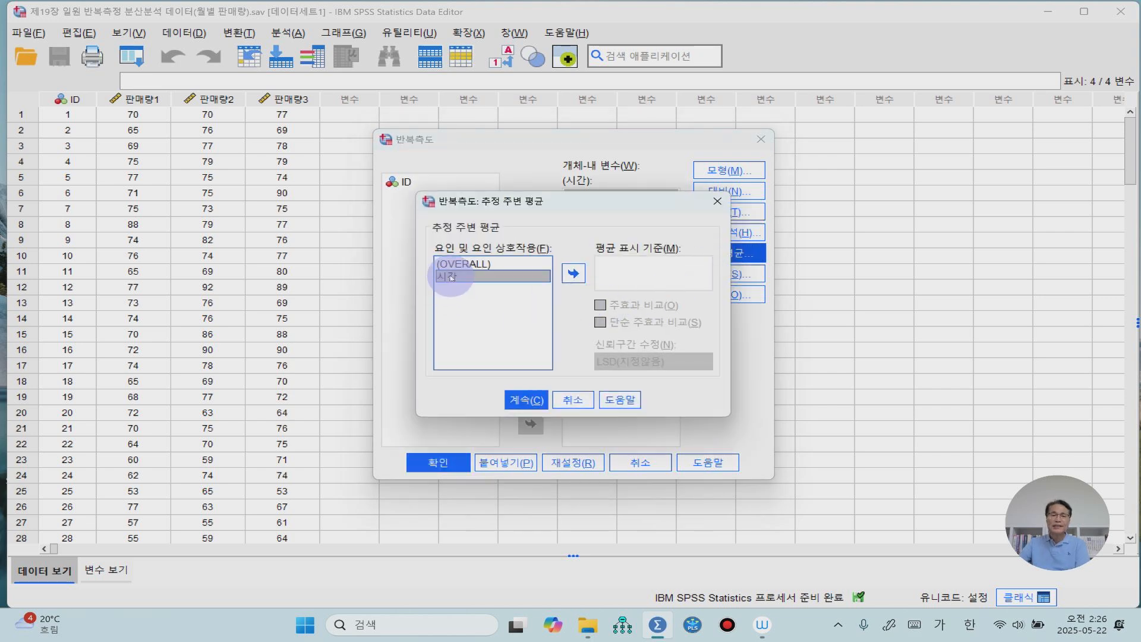
{"action": "left_click", "coordinate": [574, 273]}
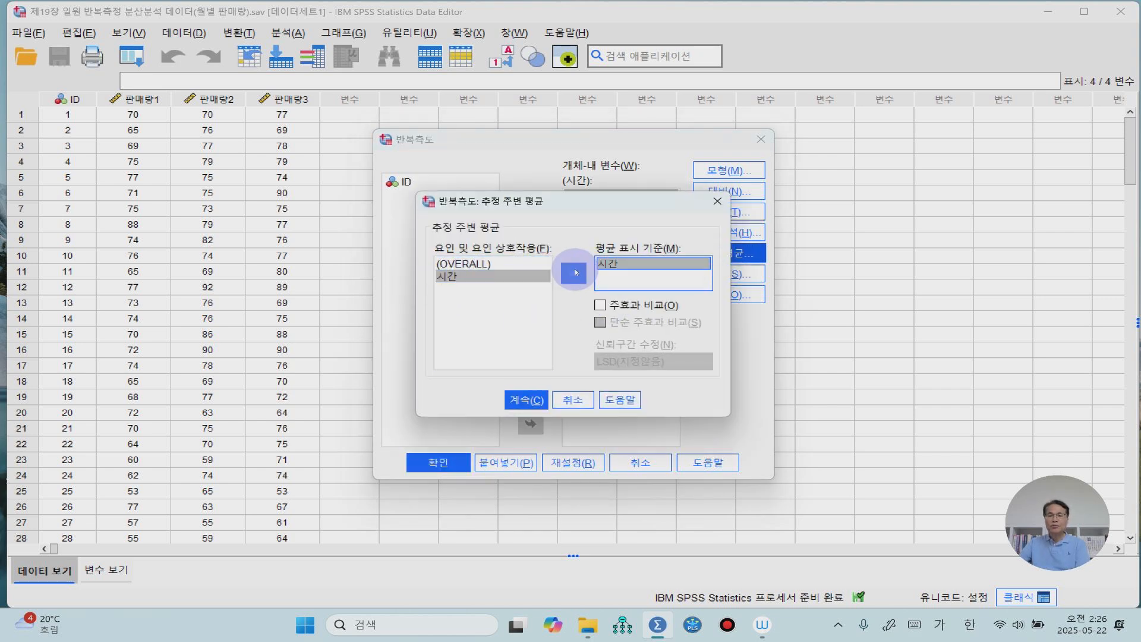
{"action": "left_click", "coordinate": [600, 305]}
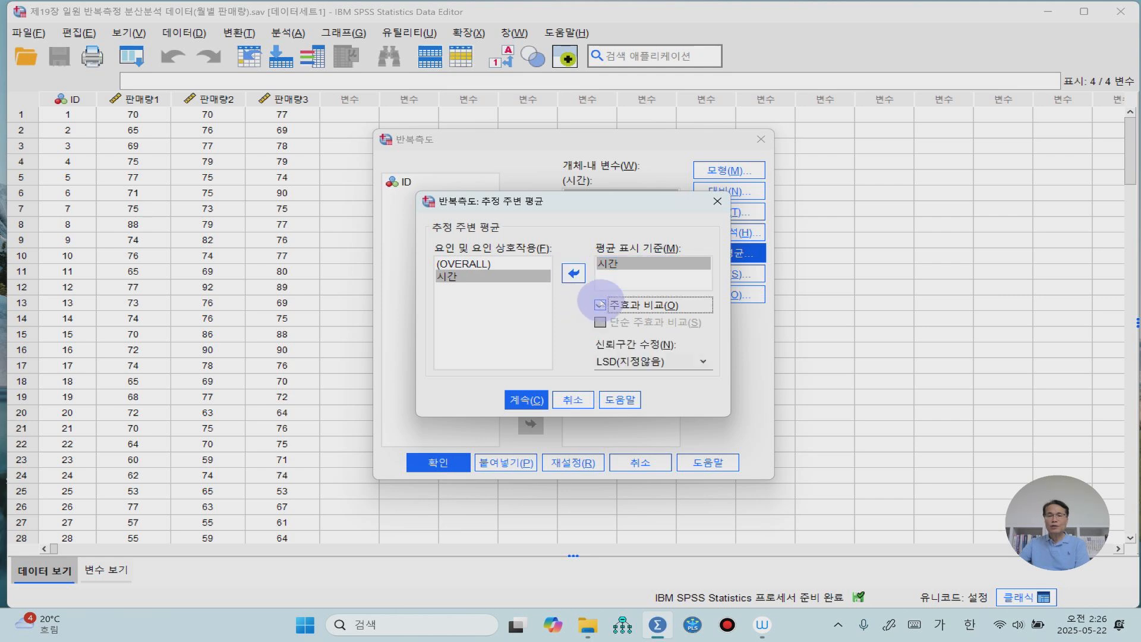
{"action": "left_click", "coordinate": [629, 364]}
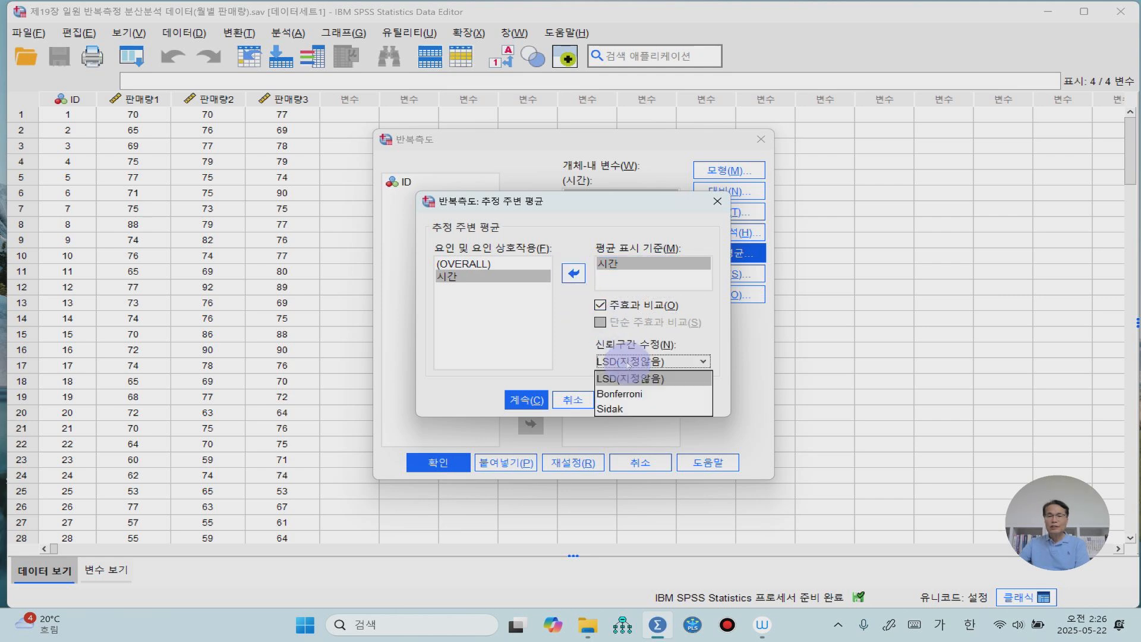
{"action": "left_click", "coordinate": [628, 394]}
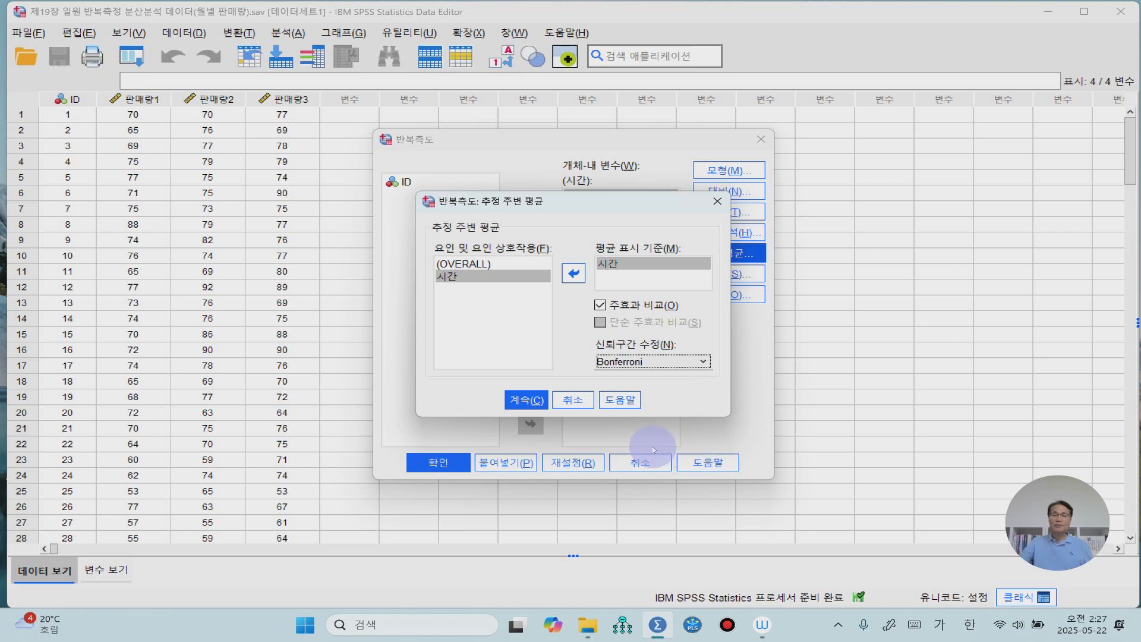
{"action": "left_click", "coordinate": [530, 400]}
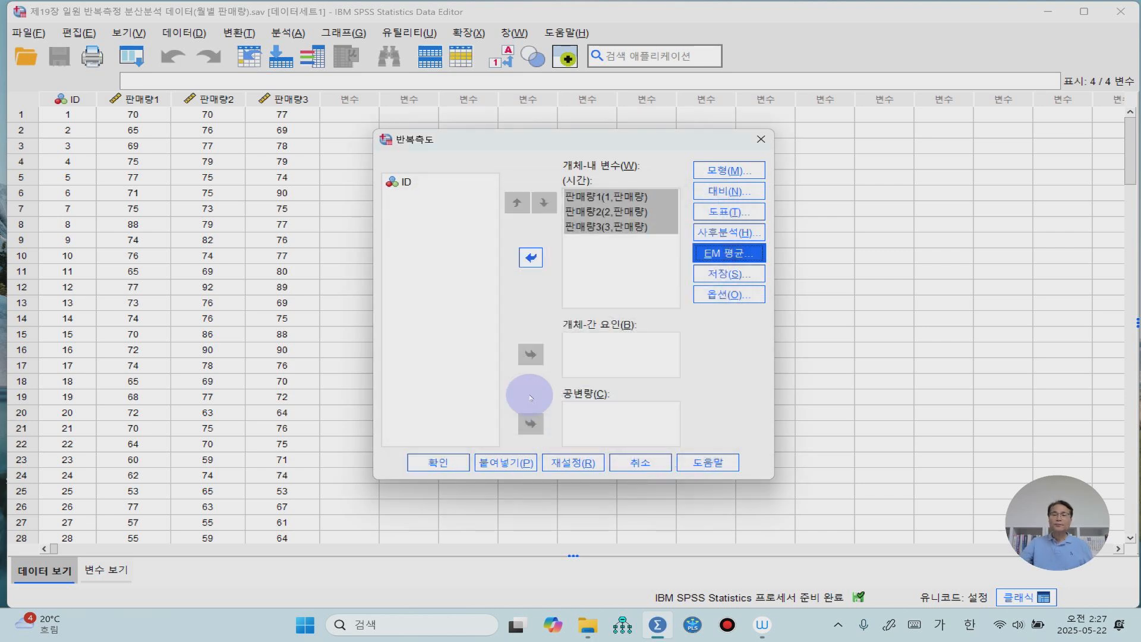
Step: Include descriptive statistics (기술통계량) and homogeneity tests (동질성 검정) in the output, and run the repeated measures analysis
{"action": "left_click", "coordinate": [728, 295]}
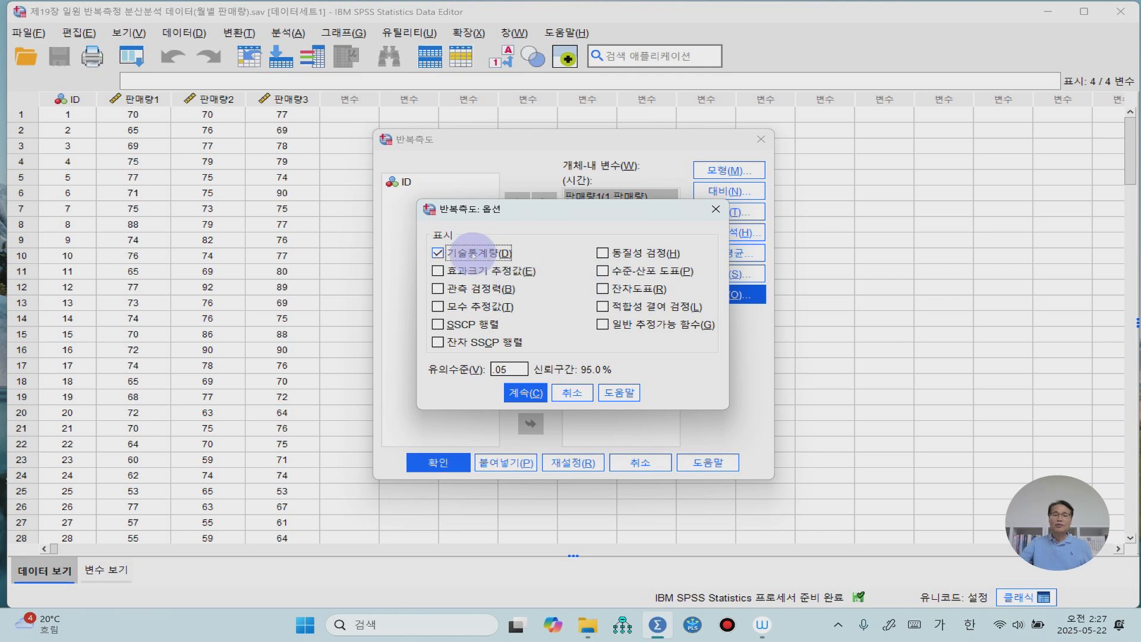
{"action": "left_click", "coordinate": [602, 253]}
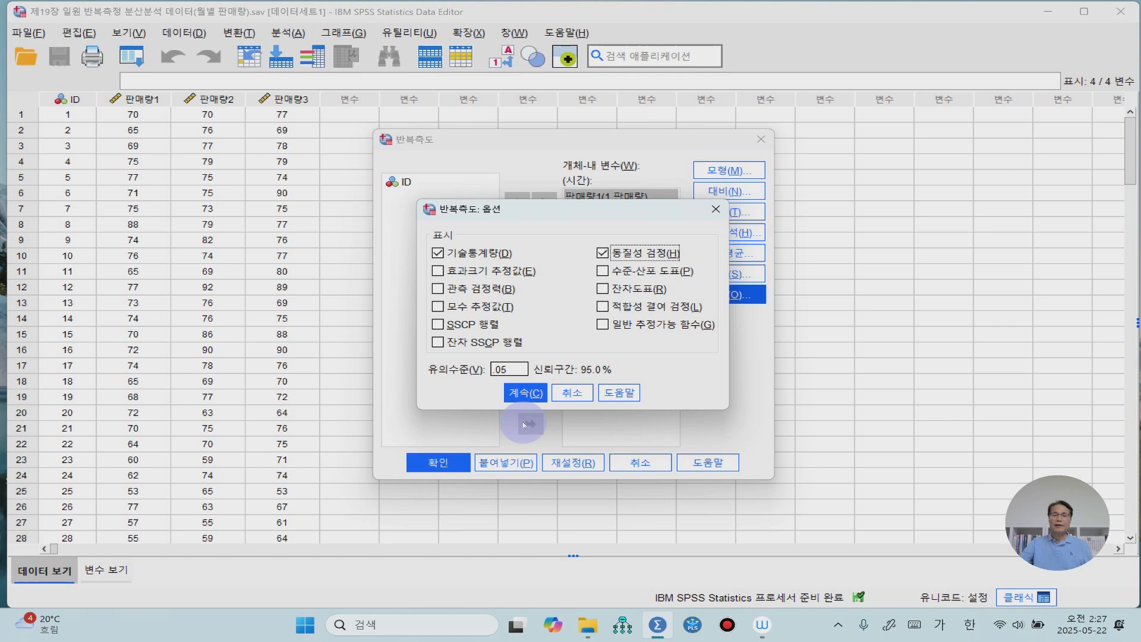
{"action": "left_click", "coordinate": [523, 393]}
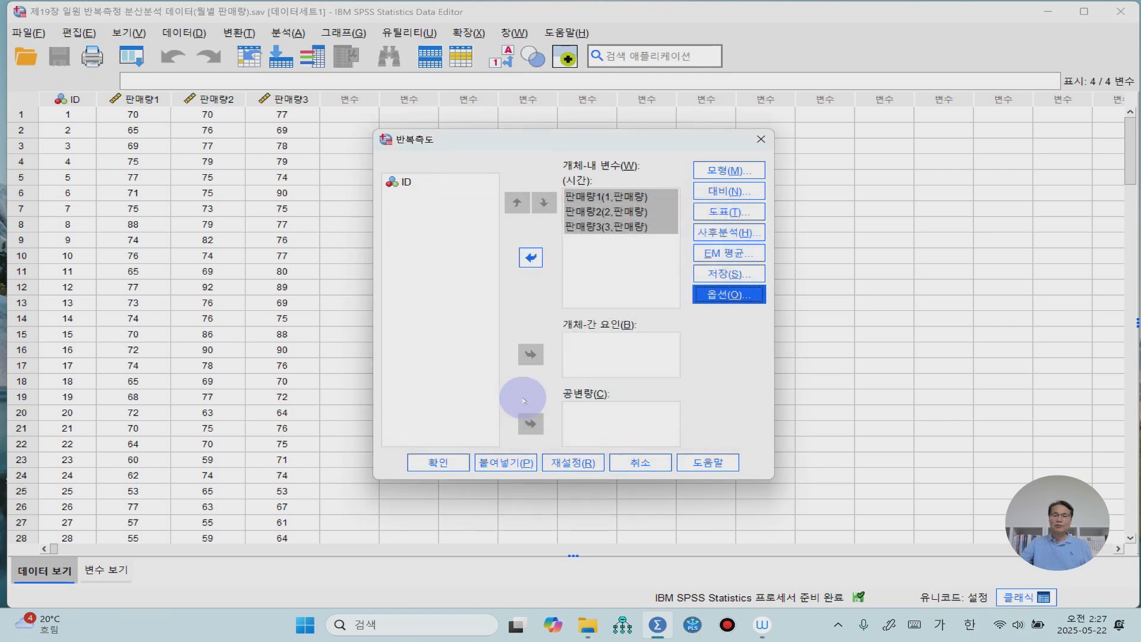
{"action": "left_click", "coordinate": [446, 465]}
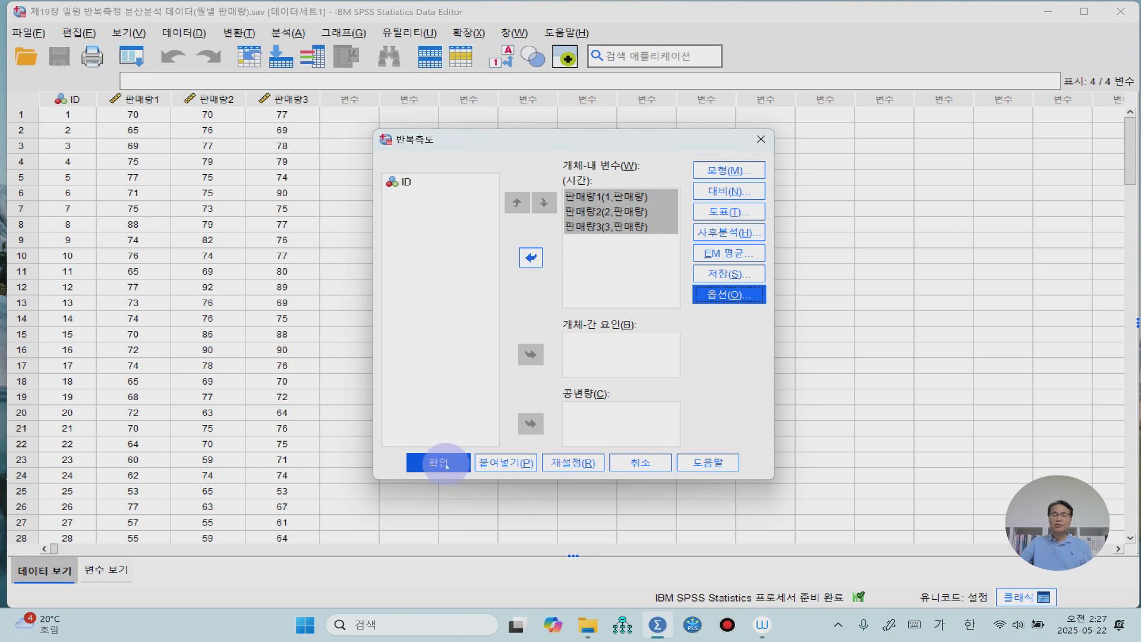
{"action": "left_click", "coordinate": [447, 465]}
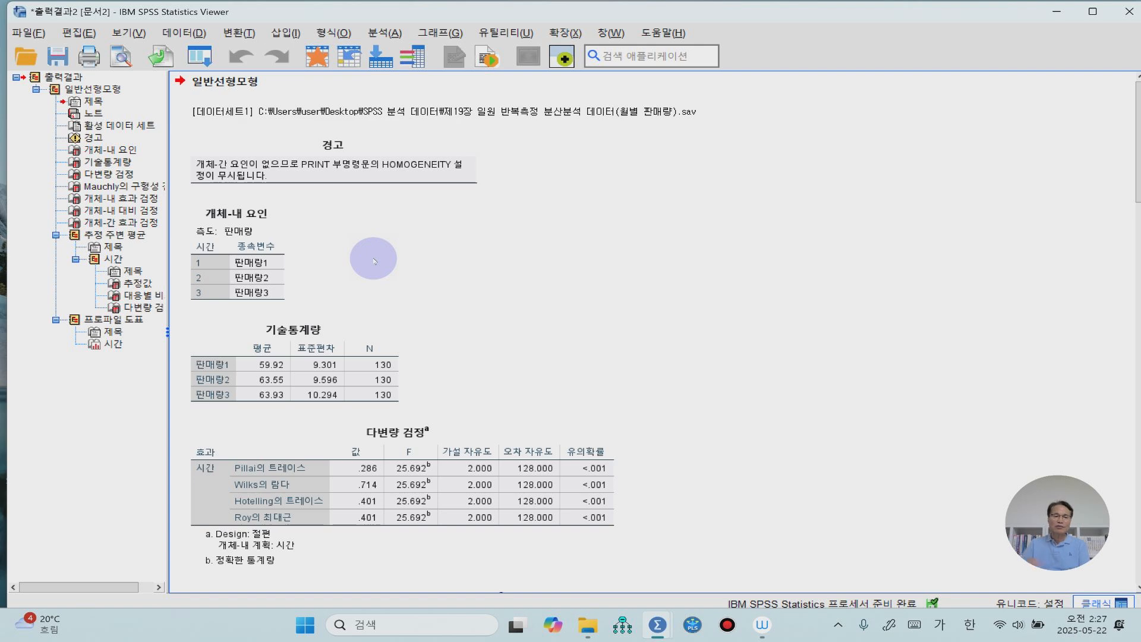
Step: Examine the descriptive statistics, multivariate tests, Mauchly's sphericity test and within-subjects effects table (개체-내 효과 검정) in the output
{"action": "scroll", "coordinate": [493, 394], "scroll_direction": "down", "scroll_amount": 1}
{"action": "left_click", "coordinate": [494, 394]}
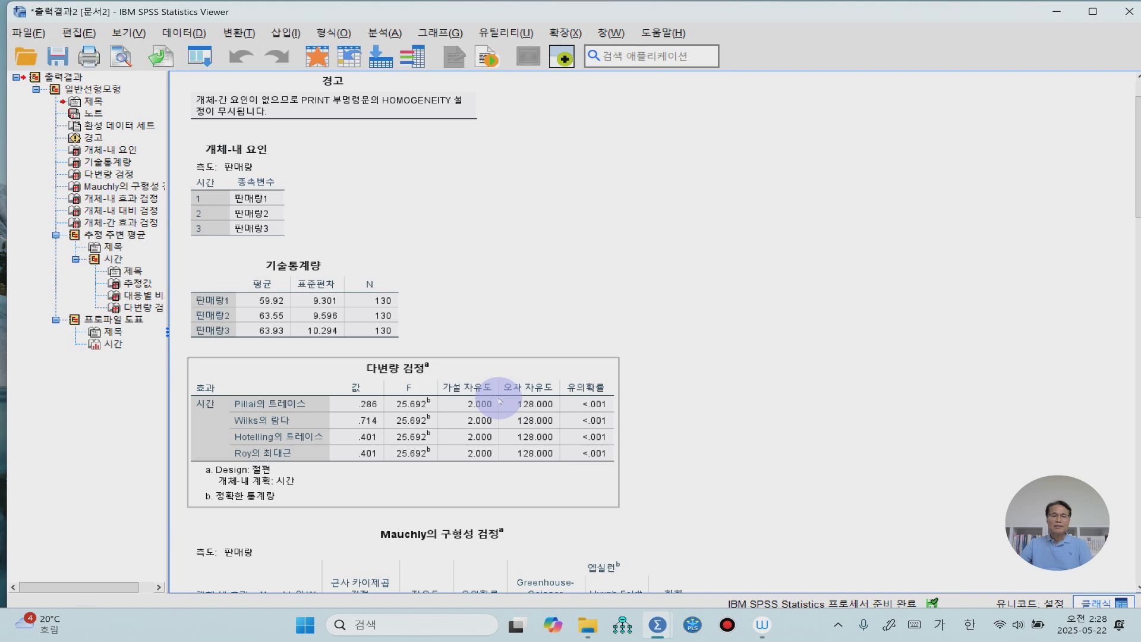
{"action": "scroll", "coordinate": [434, 286], "scroll_direction": "down", "scroll_amount": 3}
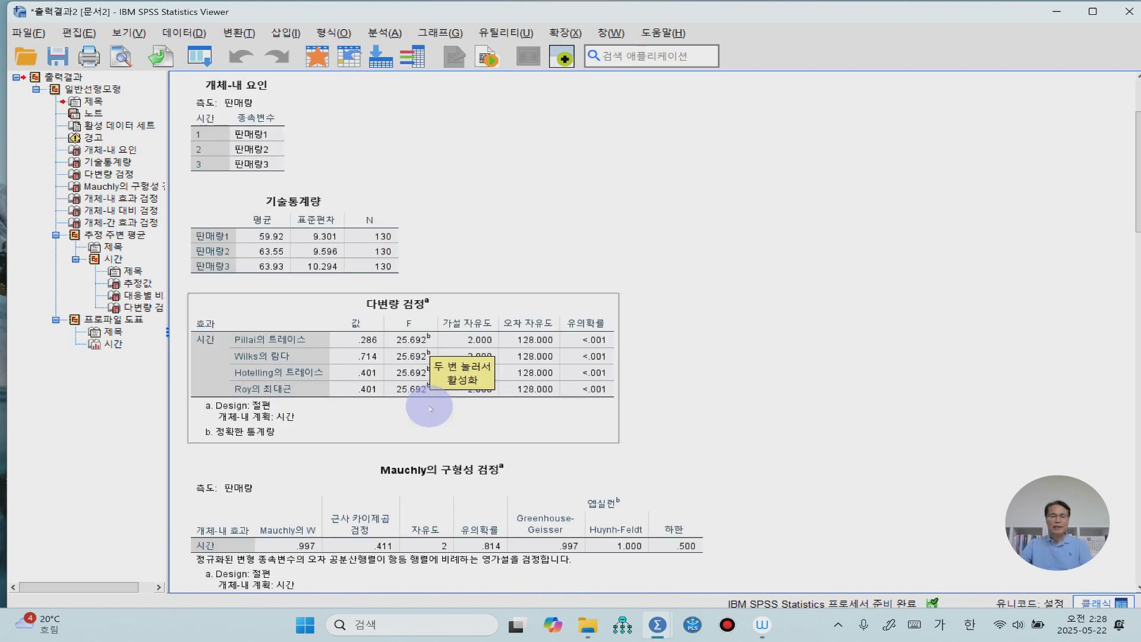
{"action": "left_click", "coordinate": [618, 398]}
{"action": "left_click", "coordinate": [787, 421]}
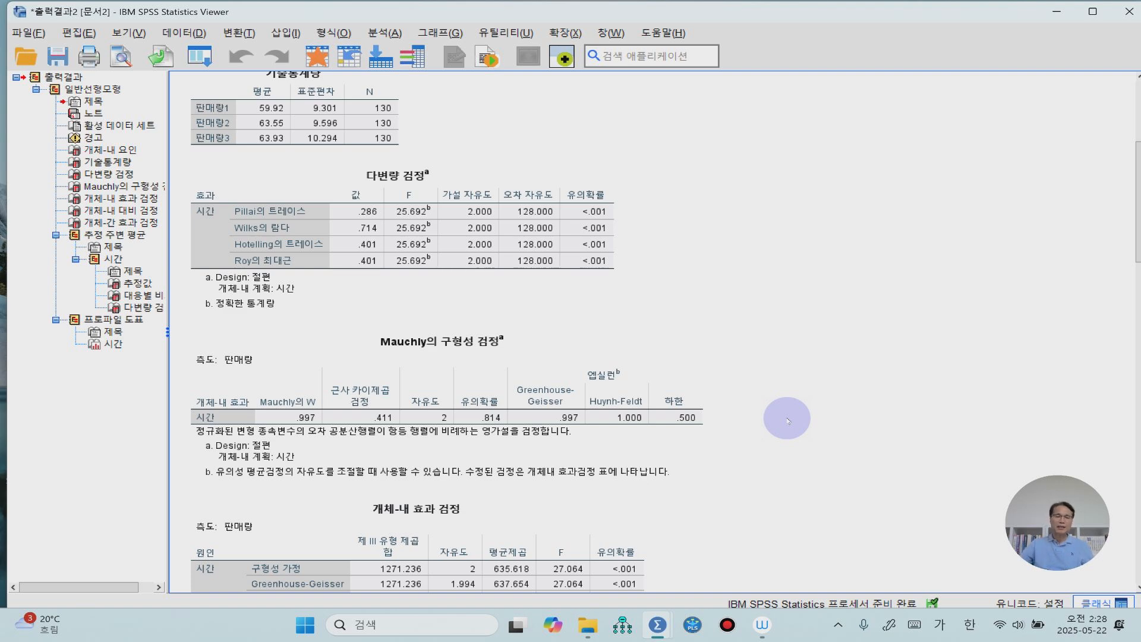
{"action": "scroll", "coordinate": [787, 421], "scroll_direction": "down", "scroll_amount": 3}
{"action": "left_click", "coordinate": [529, 465]}
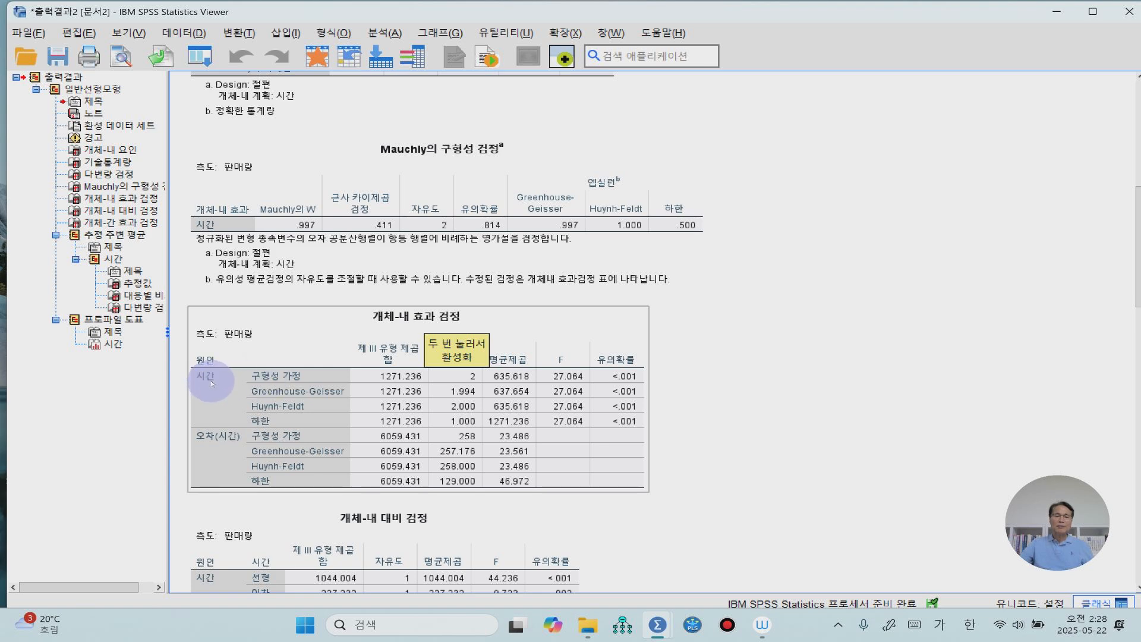
{"action": "left_click", "coordinate": [796, 379]}
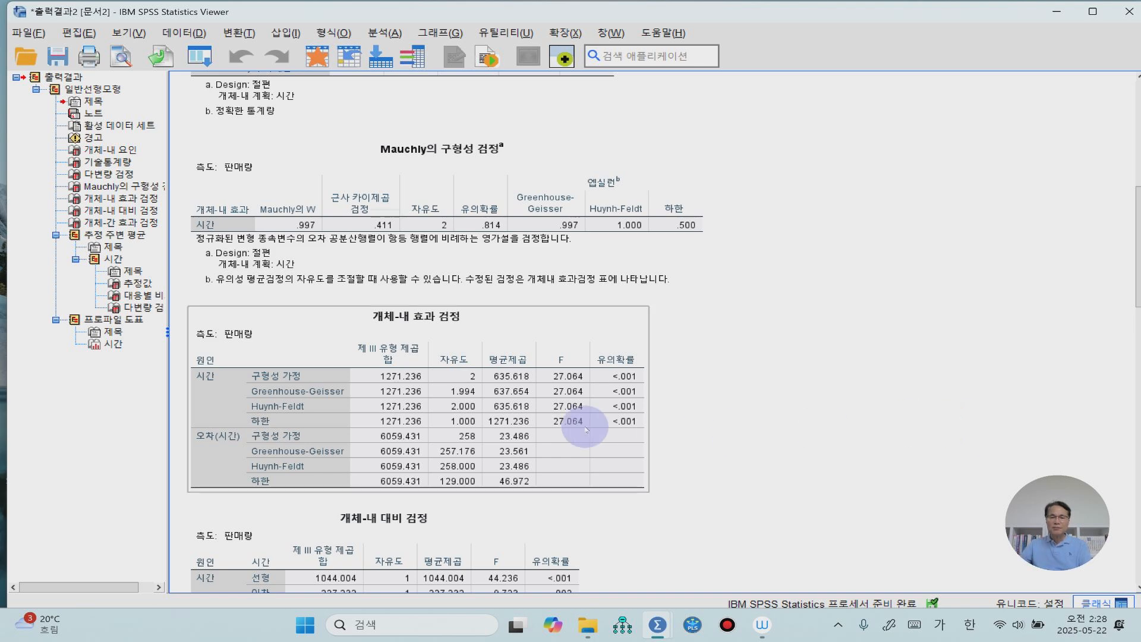
{"action": "left_click", "coordinate": [569, 378]}
{"action": "left_click", "coordinate": [779, 397]}
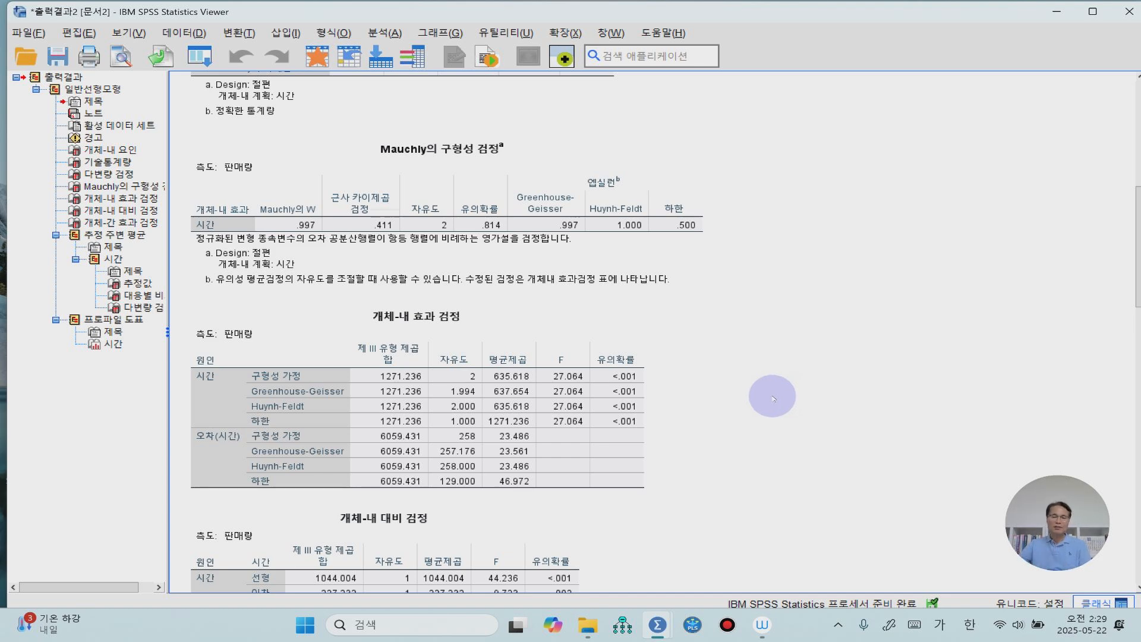
Step: Review the within-subjects contrasts (개체-내 대비 검정) and the between-subjects effects (개체-간 효과 검정)
{"action": "scroll", "coordinate": [721, 414], "scroll_direction": "down", "scroll_amount": 3}
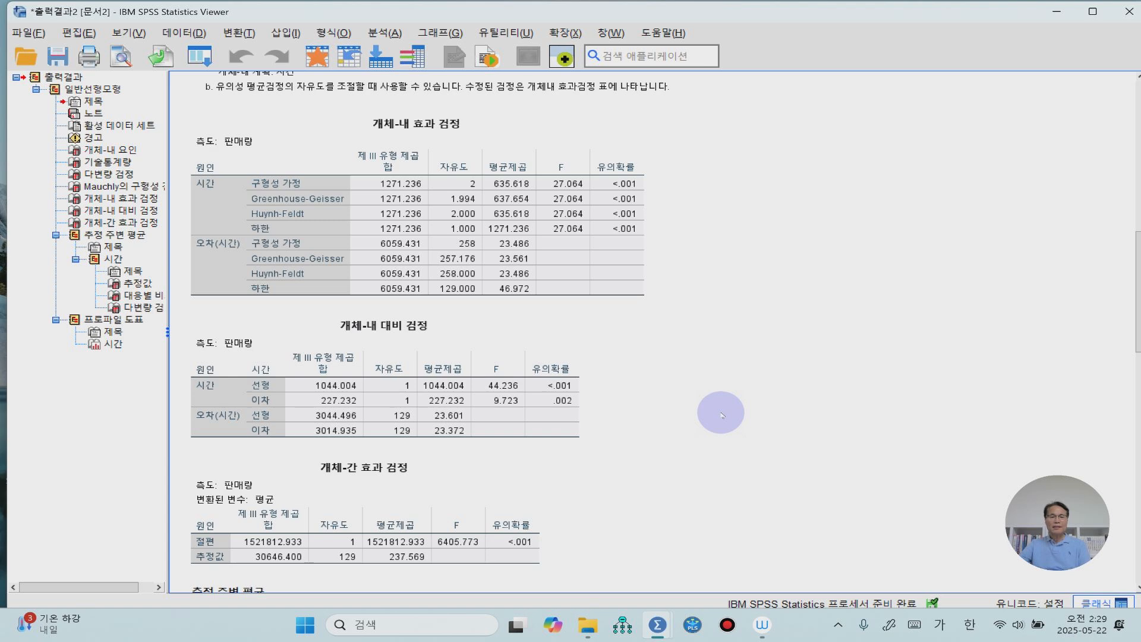
{"action": "left_click", "coordinate": [502, 385]}
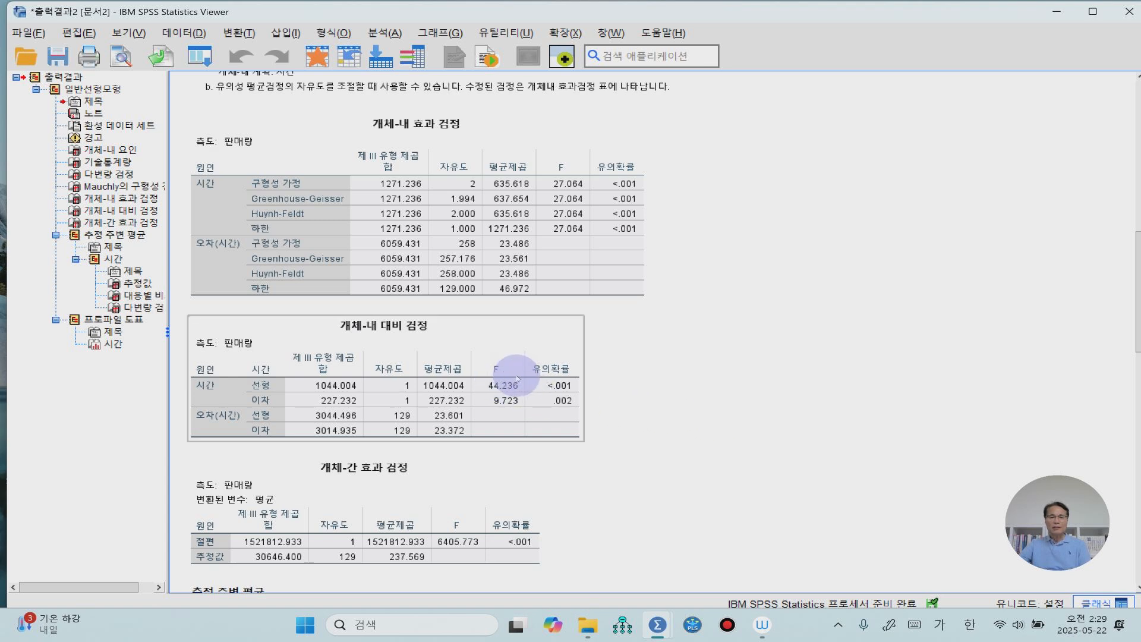
{"action": "left_click", "coordinate": [636, 382]}
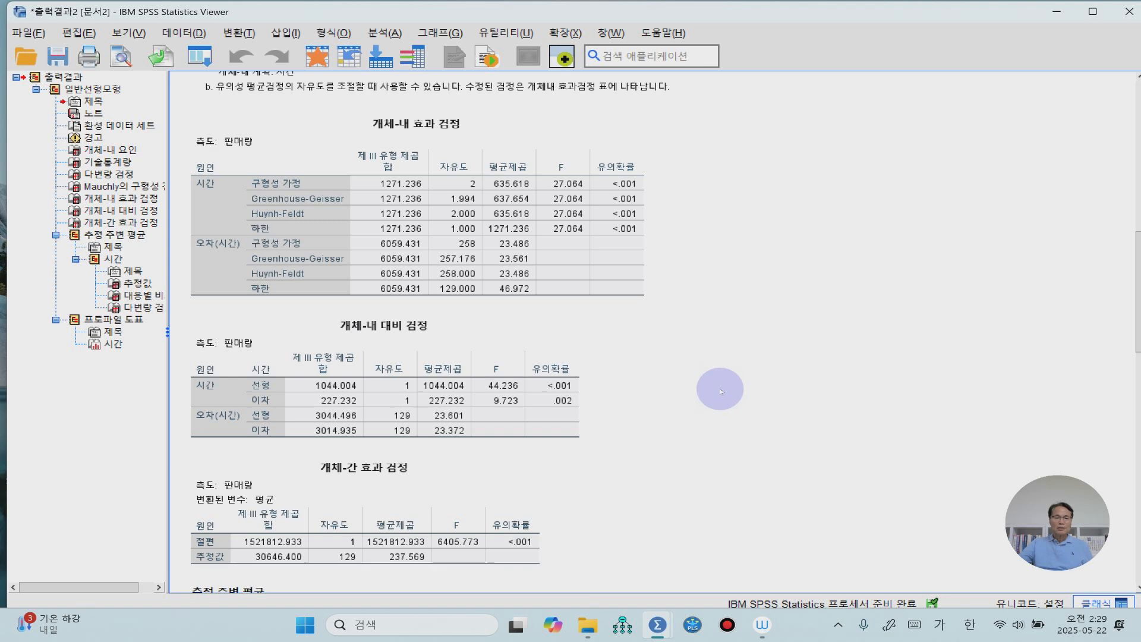
{"action": "scroll", "coordinate": [706, 412], "scroll_direction": "down", "scroll_amount": 2}
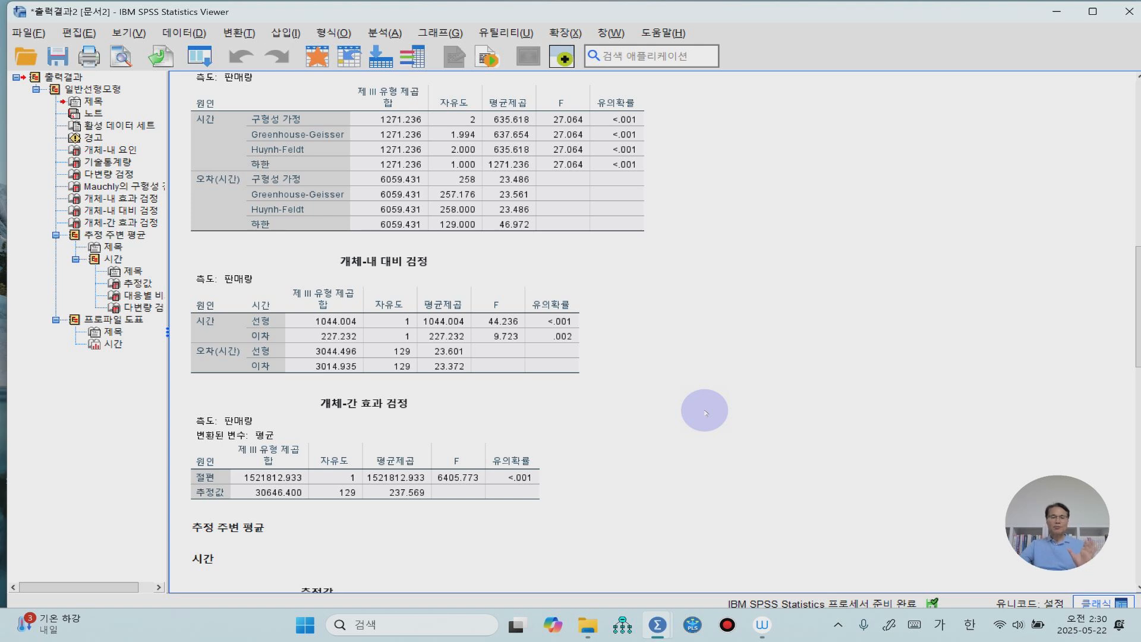
{"action": "left_click", "coordinate": [495, 460]}
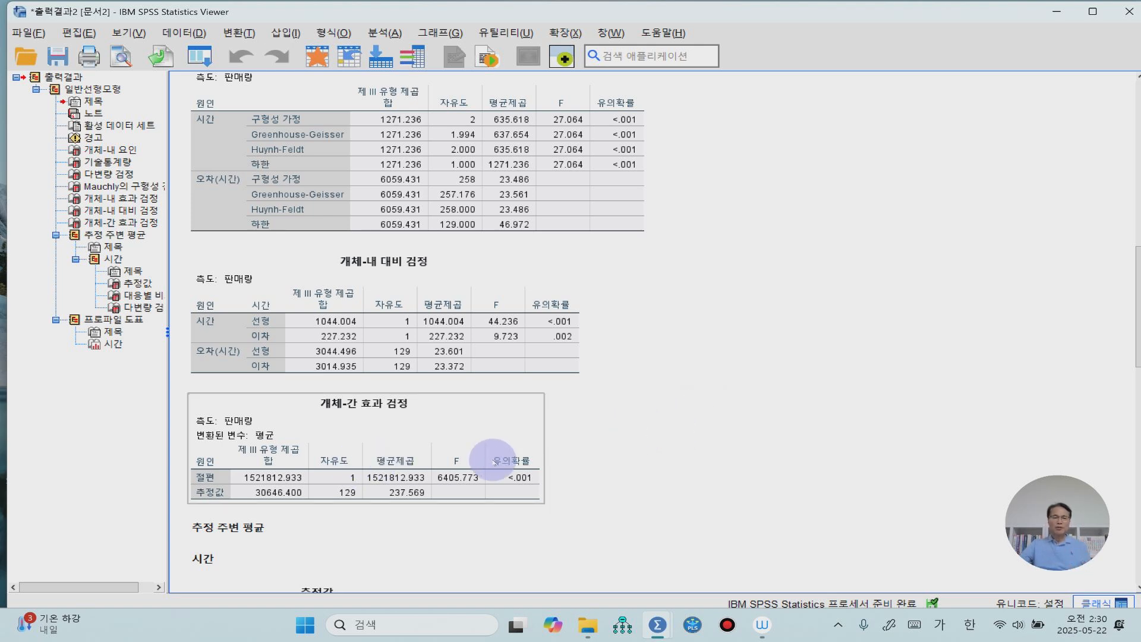
{"action": "scroll", "coordinate": [489, 458], "scroll_direction": "down", "scroll_amount": 3}
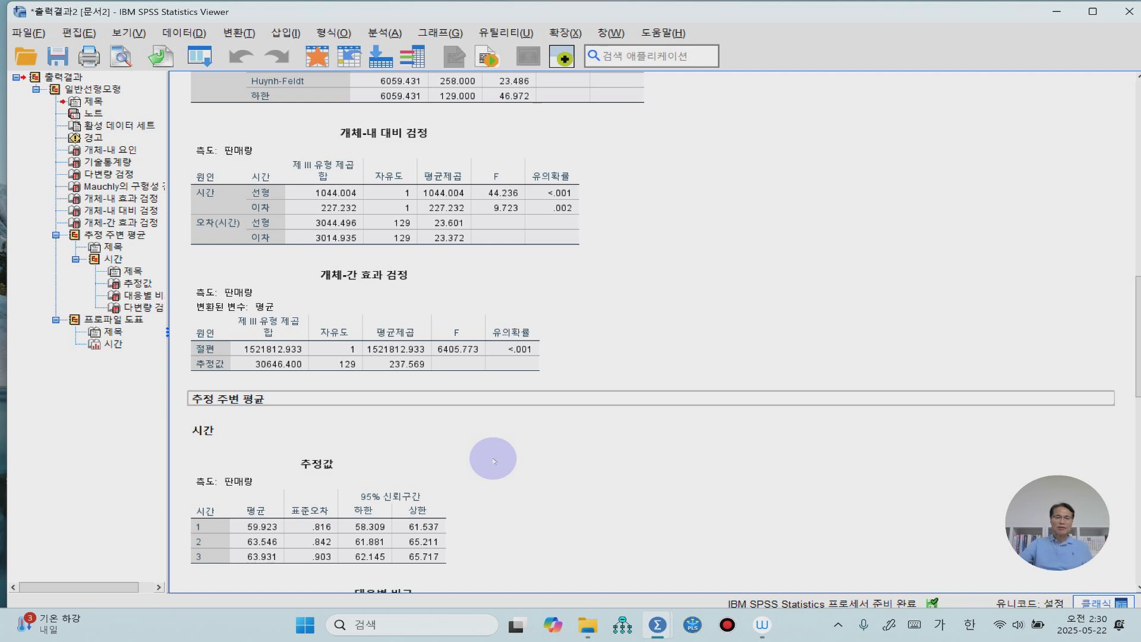
Step: Examine the estimated marginal means for 시간, the Bonferroni pairwise comparisons (대응별 비교) and the remaining output
{"action": "scroll", "coordinate": [489, 458], "scroll_direction": "down", "scroll_amount": 3}
{"action": "left_click", "coordinate": [521, 457]}
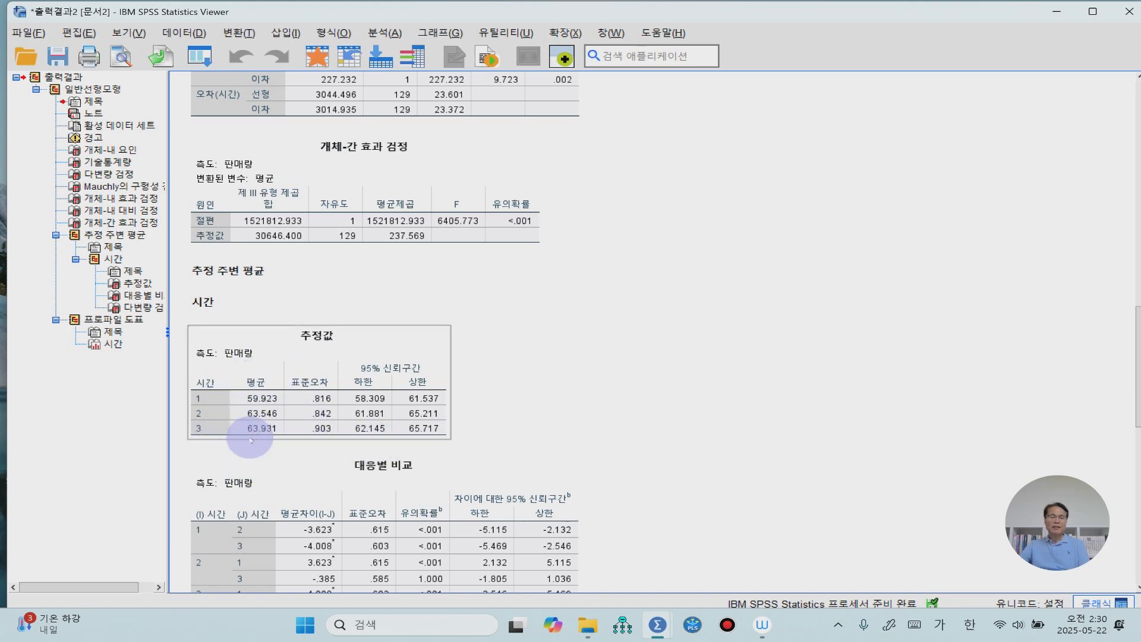
{"action": "scroll", "coordinate": [623, 395], "scroll_direction": "down", "scroll_amount": 2}
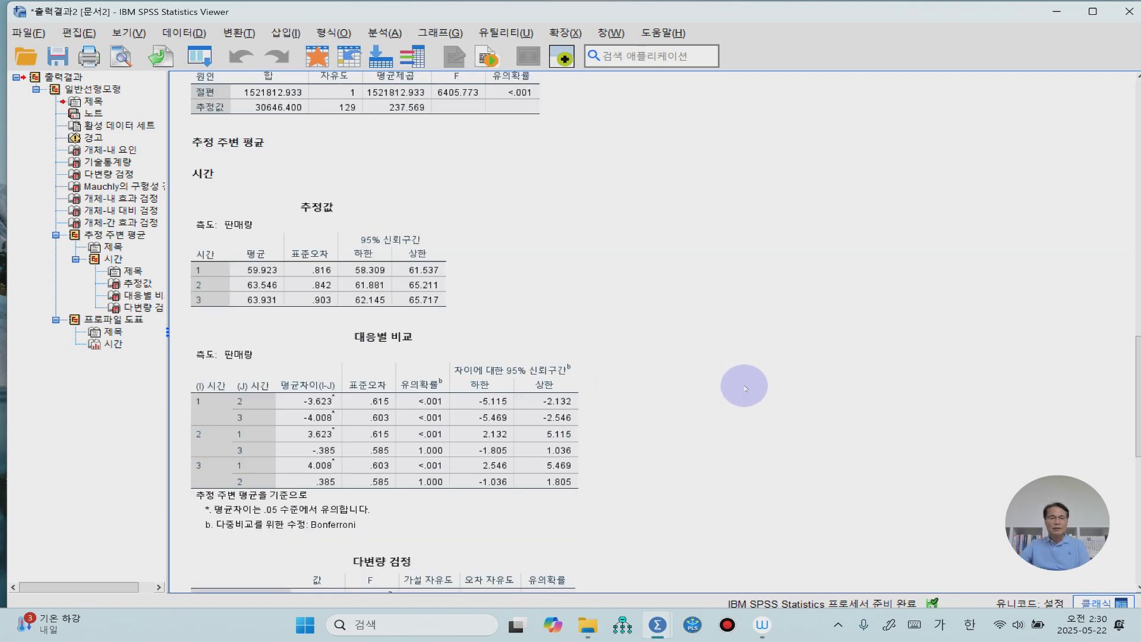
{"action": "left_click", "coordinate": [325, 525]}
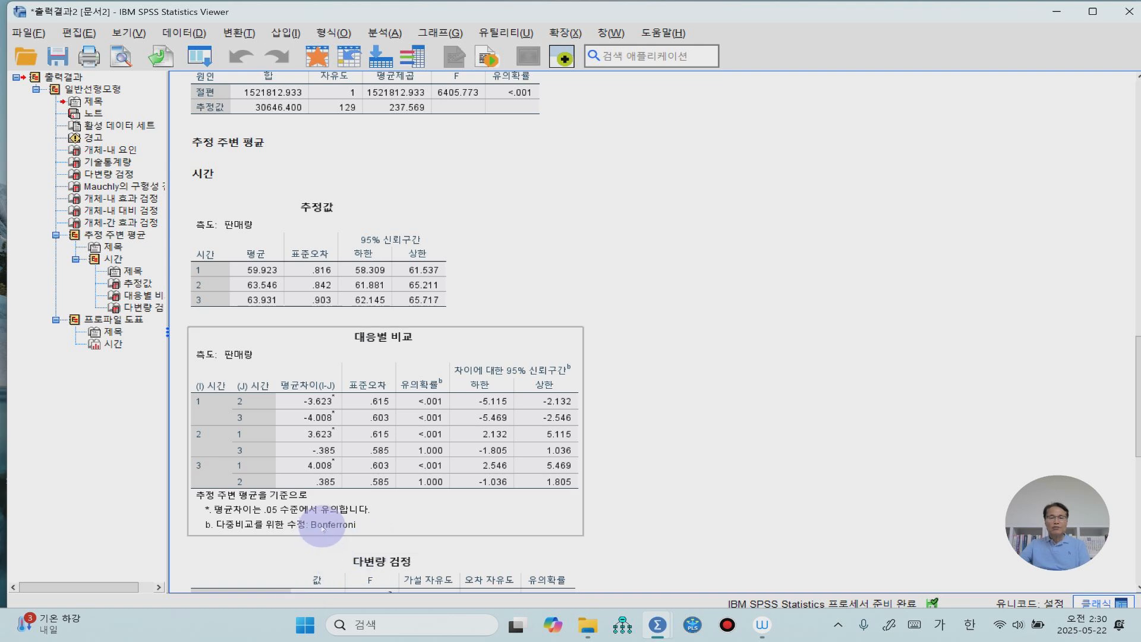
{"action": "key", "text": "Up"}
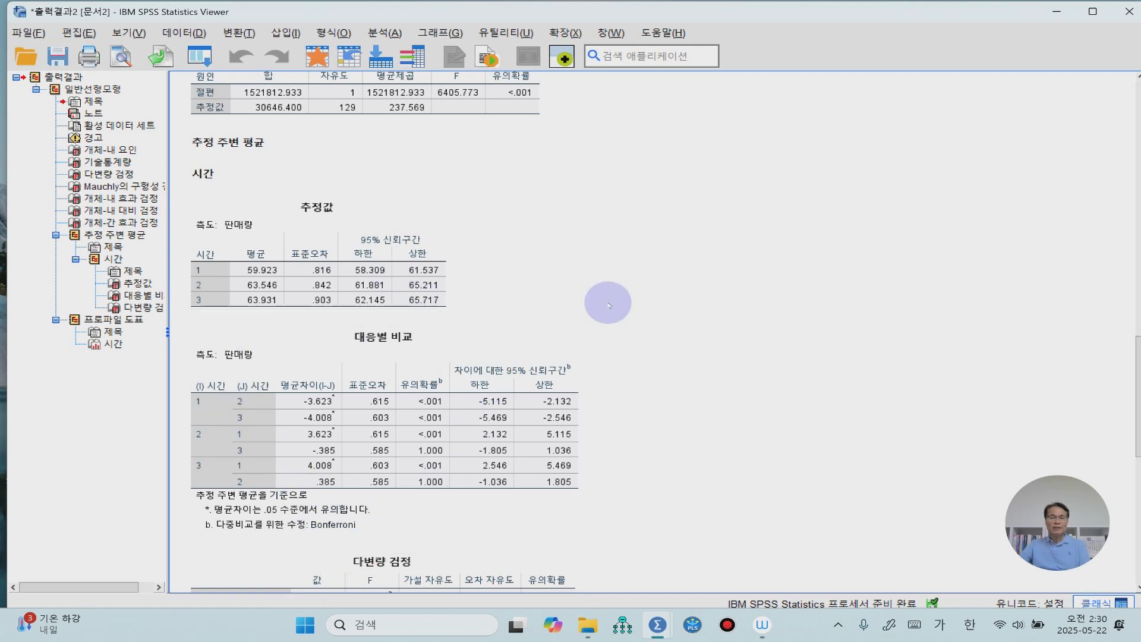
{"action": "scroll", "coordinate": [709, 383], "scroll_direction": "down", "scroll_amount": 2}
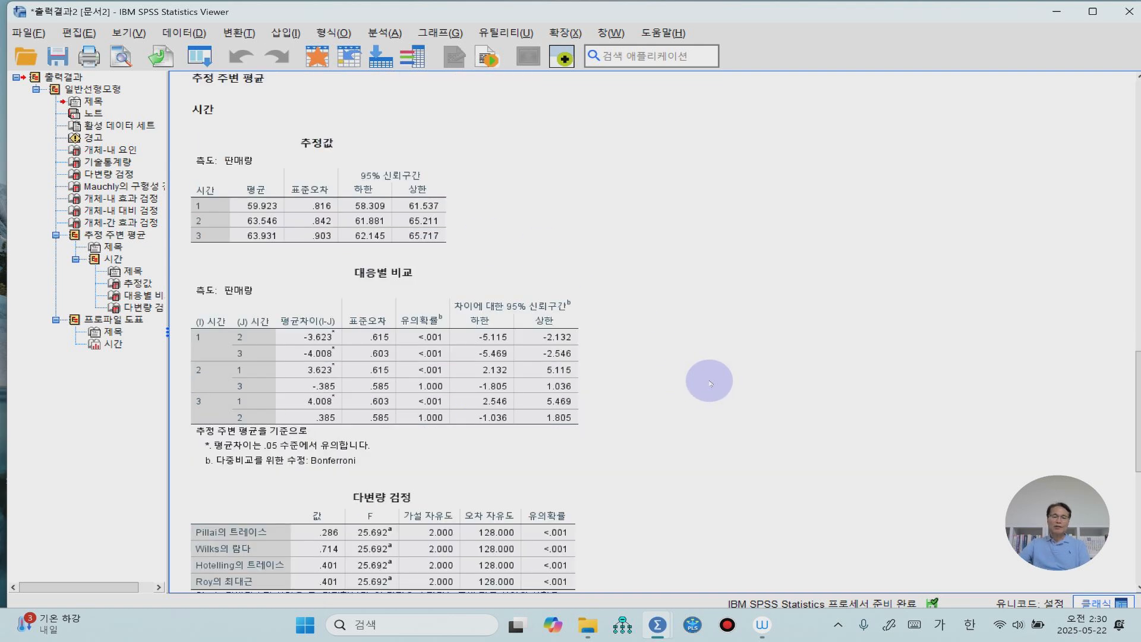
{"action": "scroll", "coordinate": [709, 383], "scroll_direction": "down", "scroll_amount": 4}
{"action": "scroll", "coordinate": [709, 383], "scroll_direction": "down", "scroll_amount": 6}
{"action": "scroll", "coordinate": [709, 383], "scroll_direction": "down", "scroll_amount": 4}
{"action": "scroll", "coordinate": [709, 383], "scroll_direction": "down", "scroll_amount": 1}
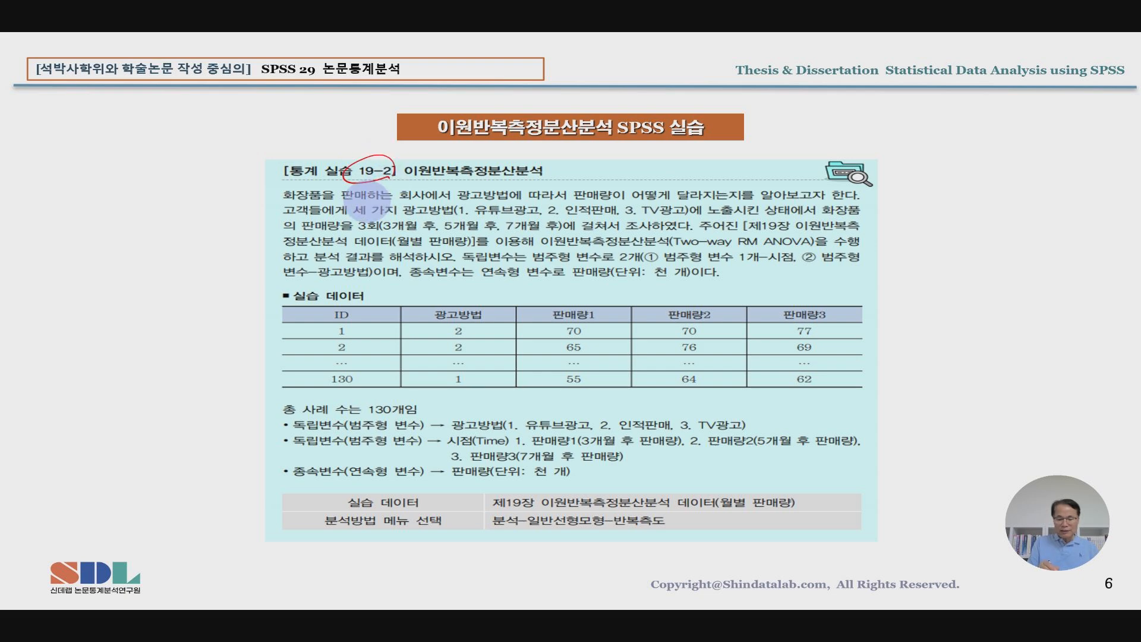
{"action": "left_click_drag", "start_coordinate": [407, 183], "coordinate": [430, 183]}
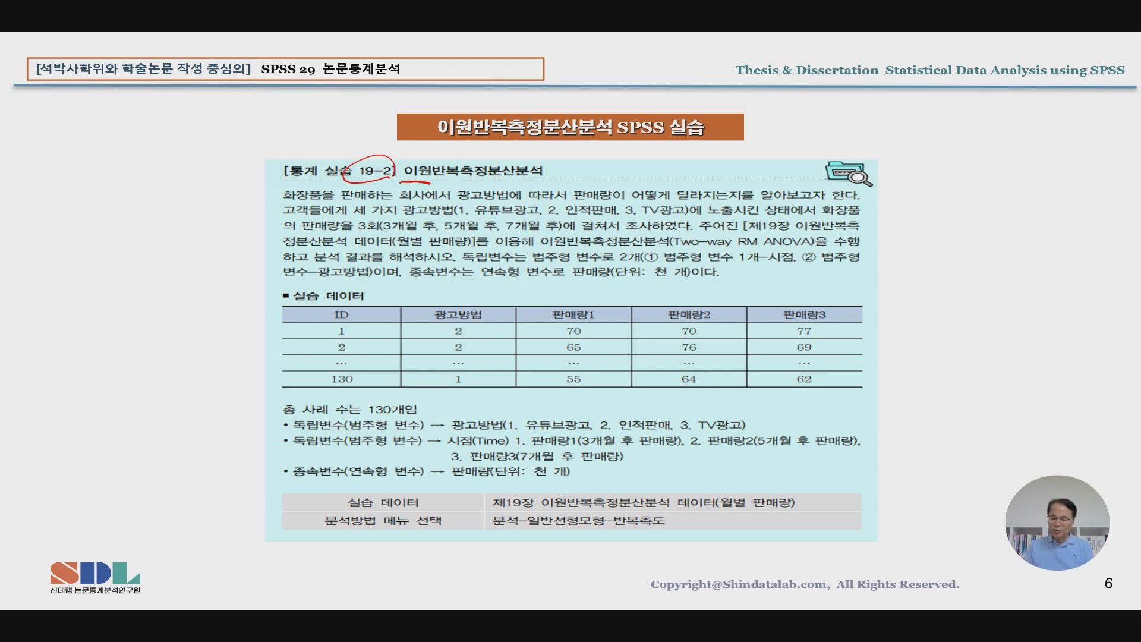
{"action": "mouse_move", "coordinate": [920, 150]}
{"action": "left_mouse_down"}
{"action": "mouse_move", "coordinate": [954, 149]}
{"action": "mouse_move", "coordinate": [939, 170]}
{"action": "left_mouse_up"}
{"action": "mouse_move", "coordinate": [907, 175]}
{"action": "left_mouse_down"}
{"action": "mouse_move", "coordinate": [957, 173]}
{"action": "mouse_move", "coordinate": [984, 140]}
{"action": "mouse_move", "coordinate": [1028, 170]}
{"action": "mouse_move", "coordinate": [1079, 161]}
{"action": "left_mouse_up"}
{"action": "left_click_drag", "start_coordinate": [1083, 148], "coordinate": [1085, 172]}
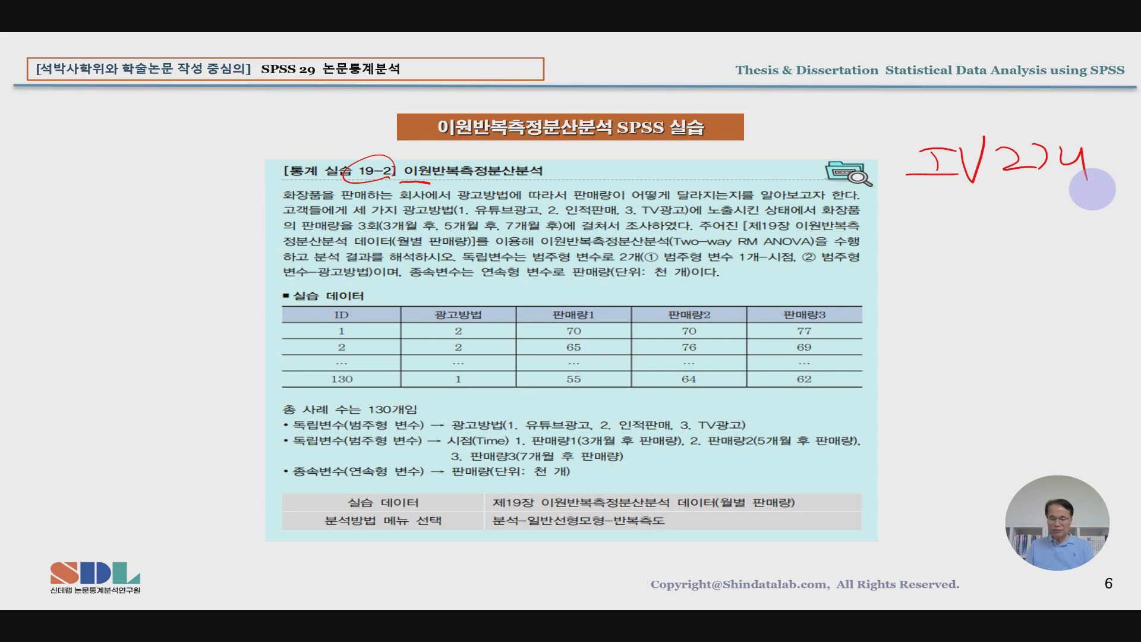
{"action": "mouse_move", "coordinate": [576, 306]}
{"action": "left_mouse_down"}
{"action": "mouse_move", "coordinate": [580, 283]}
{"action": "mouse_move", "coordinate": [692, 280]}
{"action": "mouse_move", "coordinate": [804, 305]}
{"action": "left_mouse_up"}
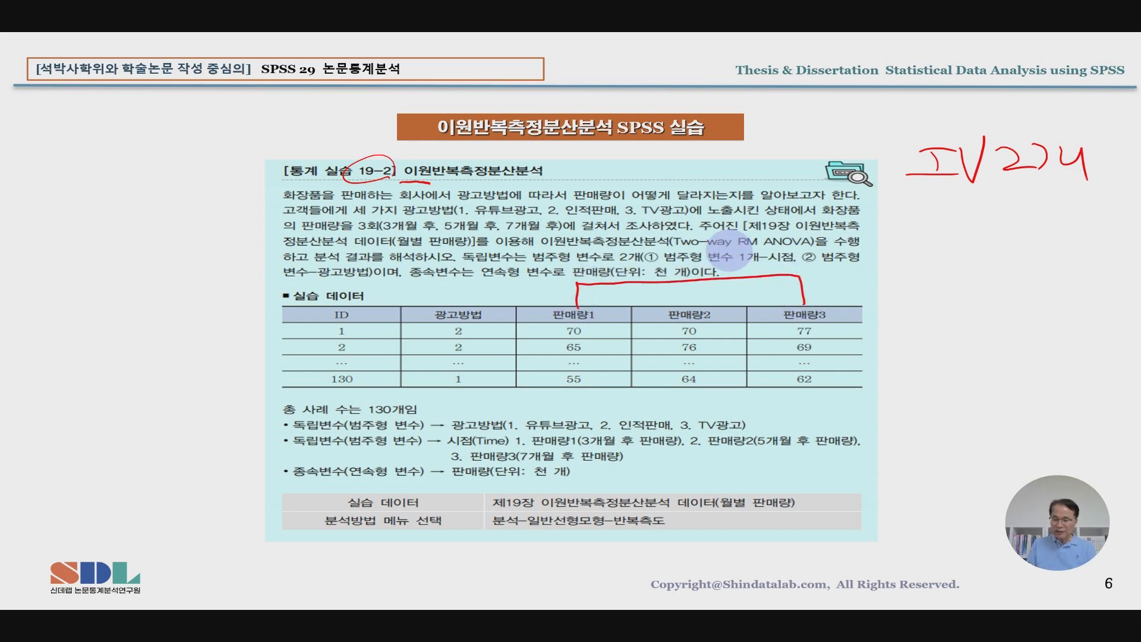
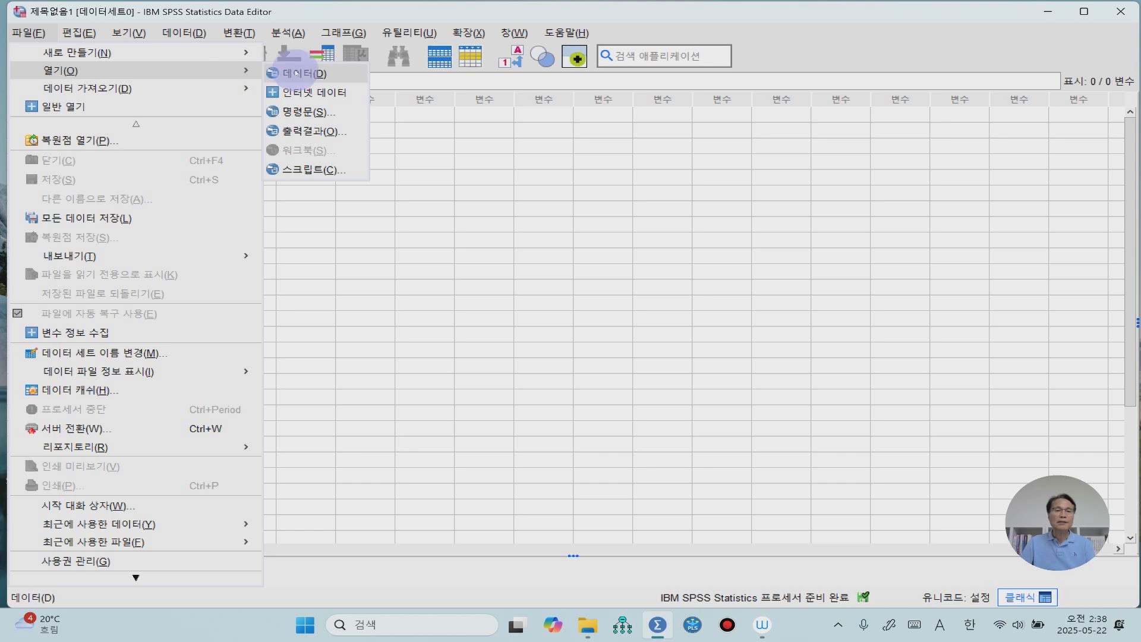
Step: Open the data file 제19장 이원 반복측정 분산분석 데이터(월별 판매량).sav from the SPSS 분석 데이터 folder
{"action": "left_click", "coordinate": [296, 74]}
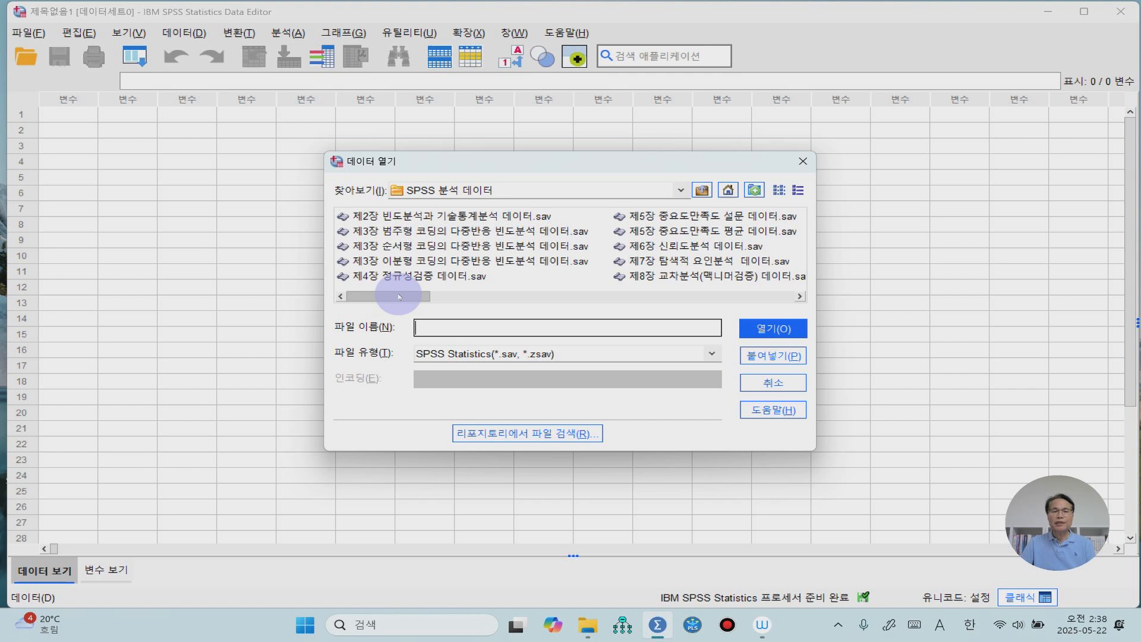
{"action": "left_click_drag", "start_coordinate": [399, 297], "coordinate": [719, 304]}
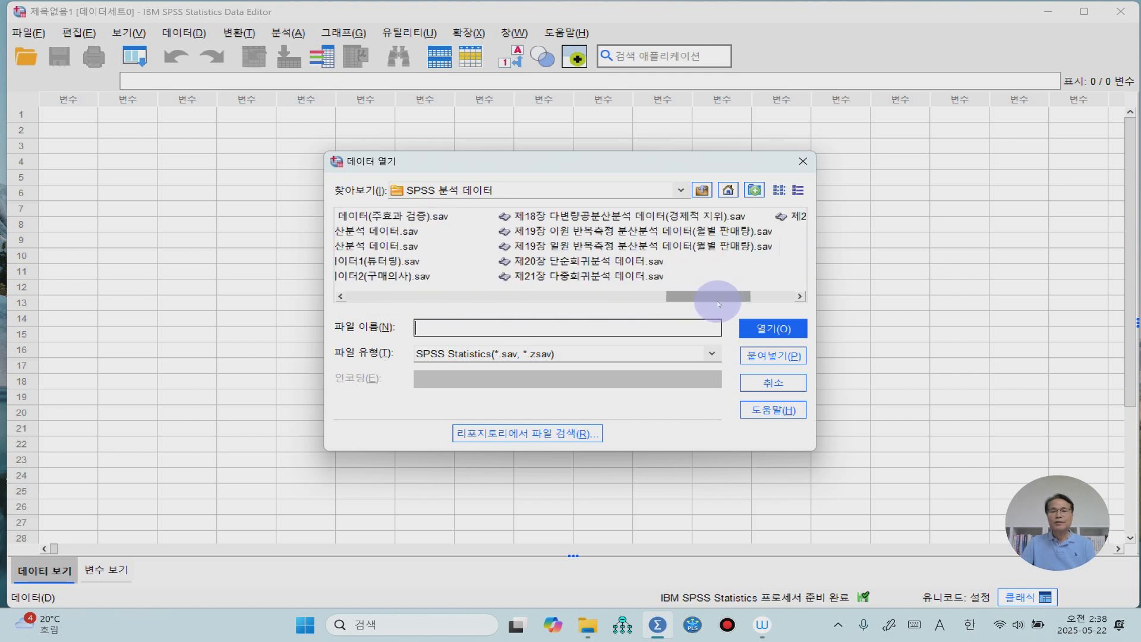
{"action": "left_click", "coordinate": [595, 233]}
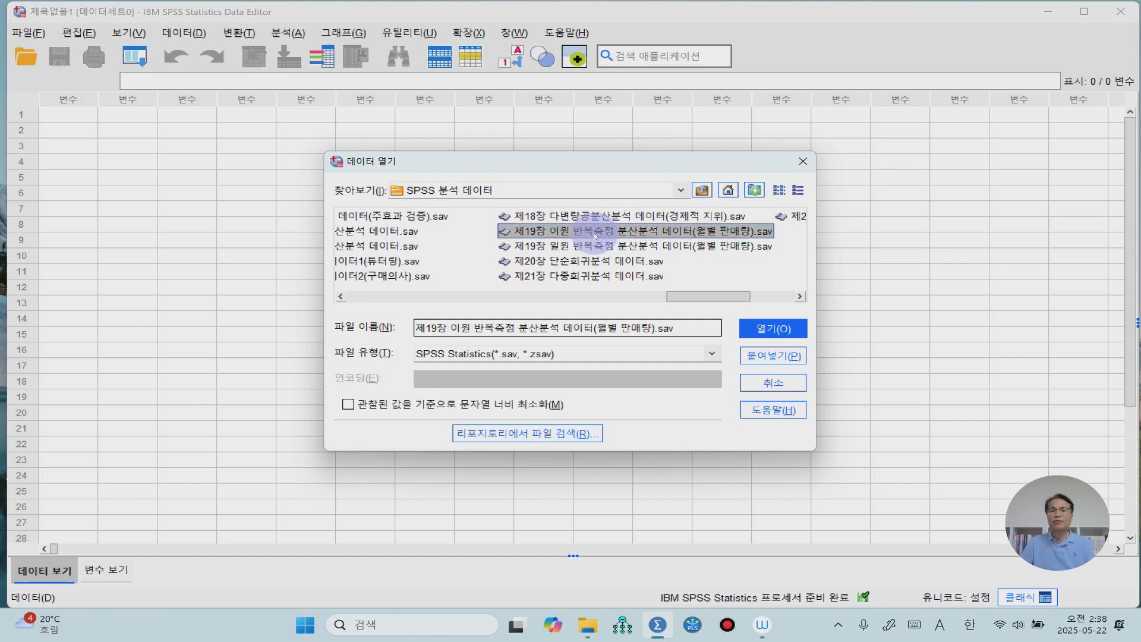
{"action": "left_click", "coordinate": [773, 328]}
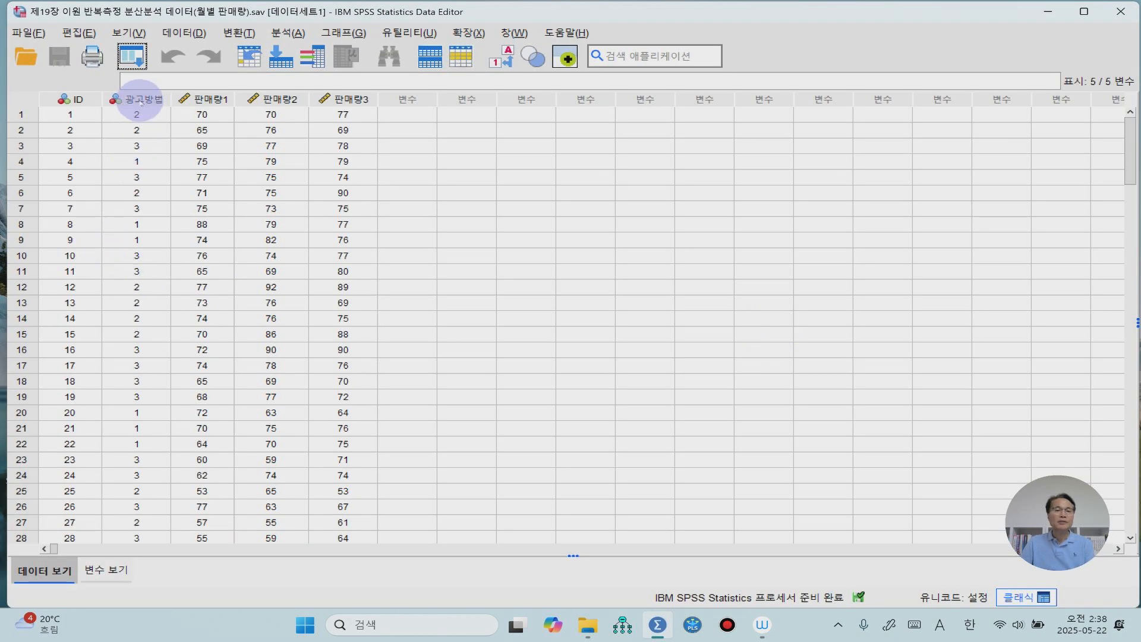
Step: Check the value labels defined for the variable 광고방법 and keep them as they are
{"action": "left_click", "coordinate": [141, 100]}
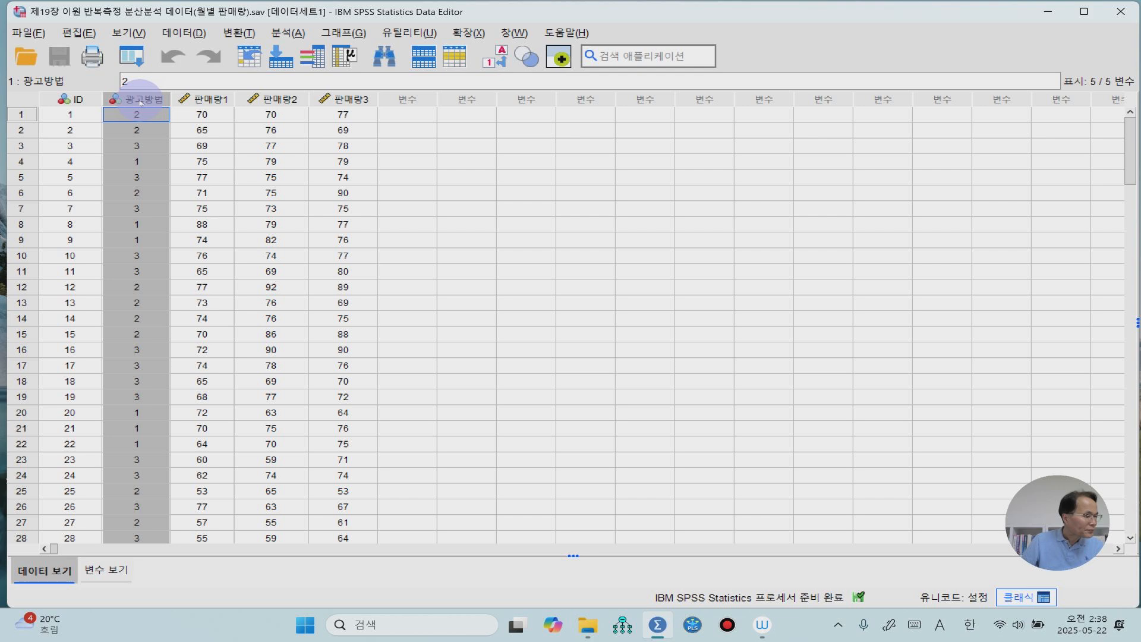
{"action": "left_click", "coordinate": [120, 572]}
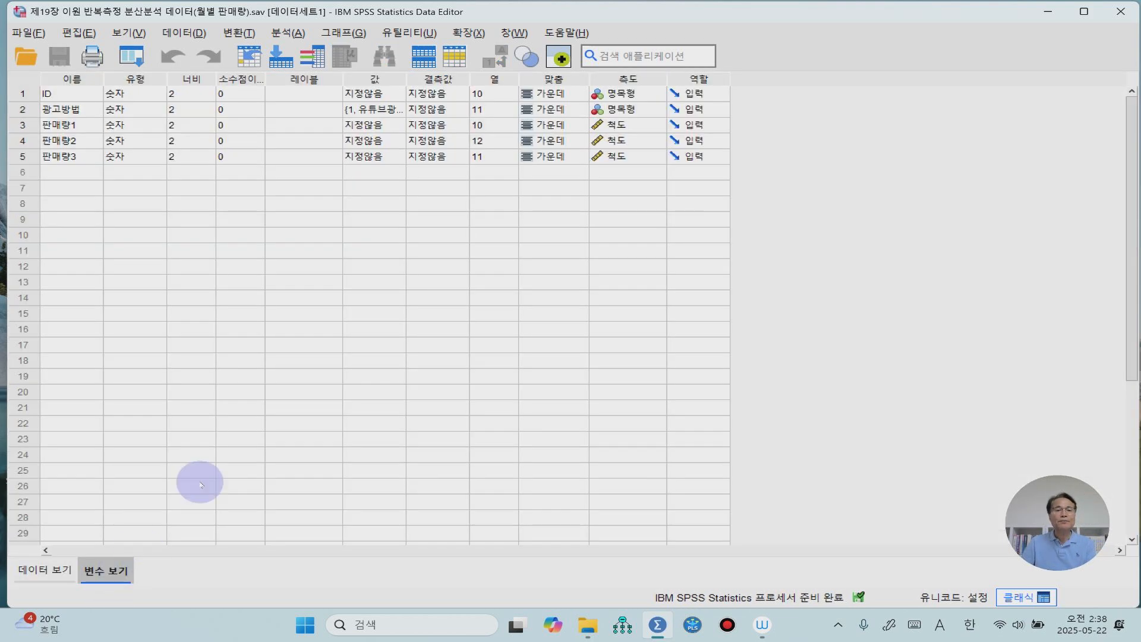
{"action": "left_click", "coordinate": [400, 111]}
{"action": "left_click", "coordinate": [400, 110]}
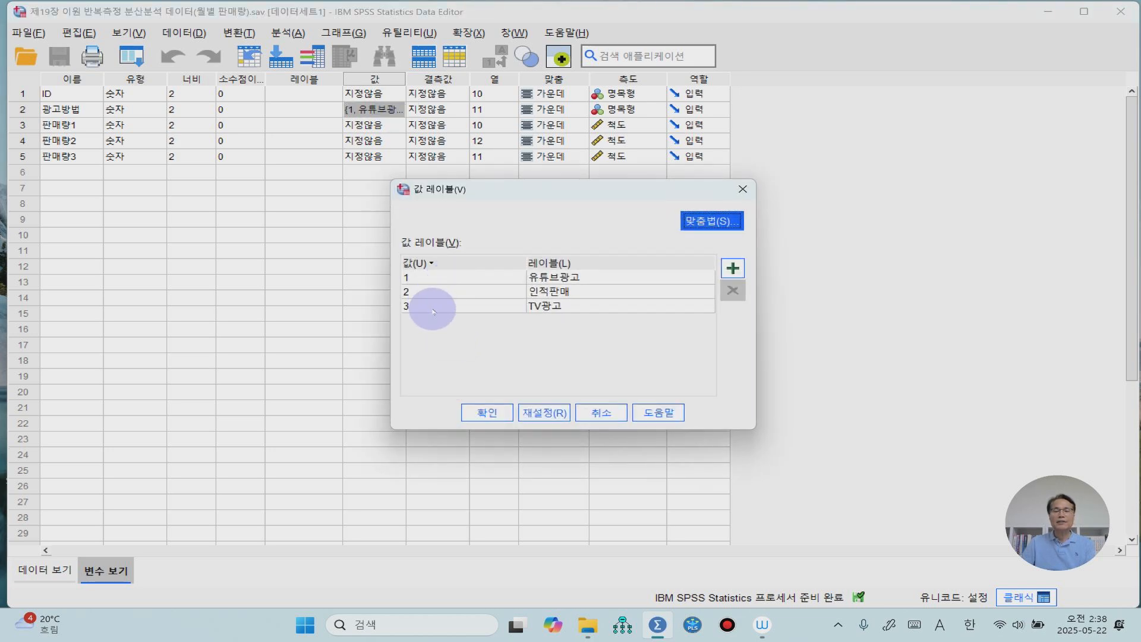
{"action": "left_click", "coordinate": [484, 412]}
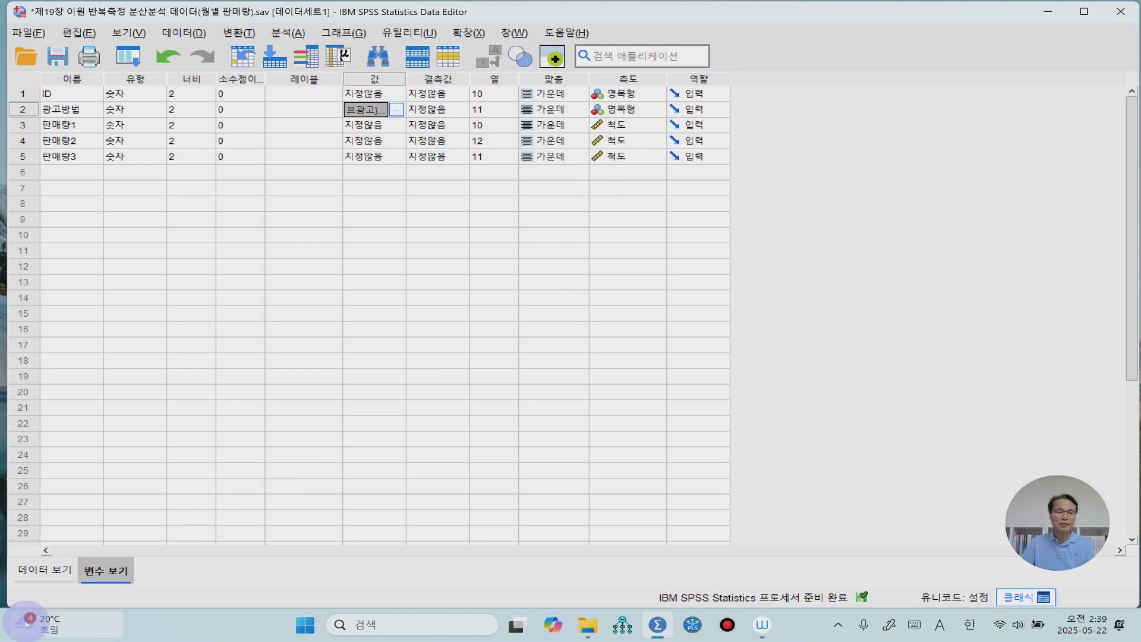
Step: Start a repeated measures general linear model and add the within-subjects factor 시간 with 3 levels
{"action": "left_click", "coordinate": [41, 572]}
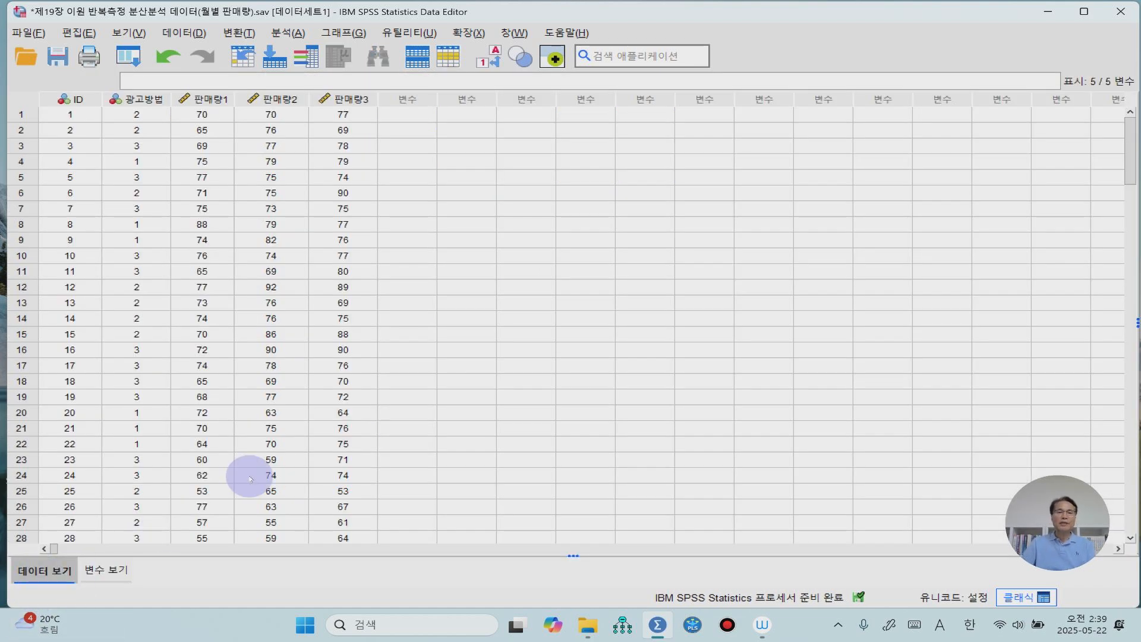
{"action": "left_click", "coordinate": [297, 33]}
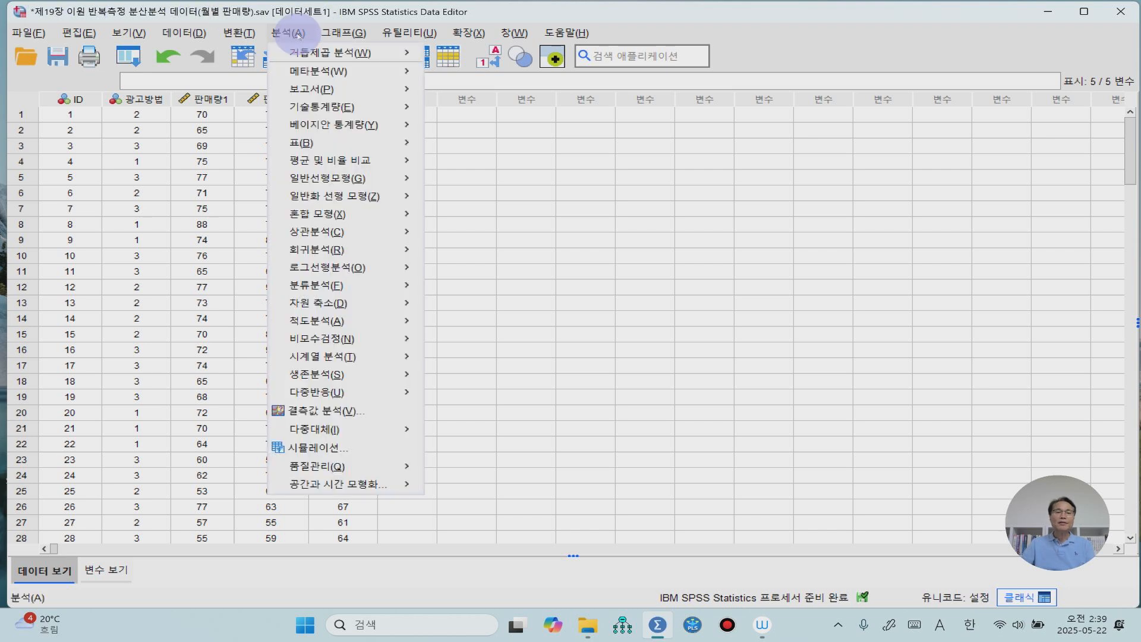
{"action": "mouse_move", "coordinate": [335, 177]}
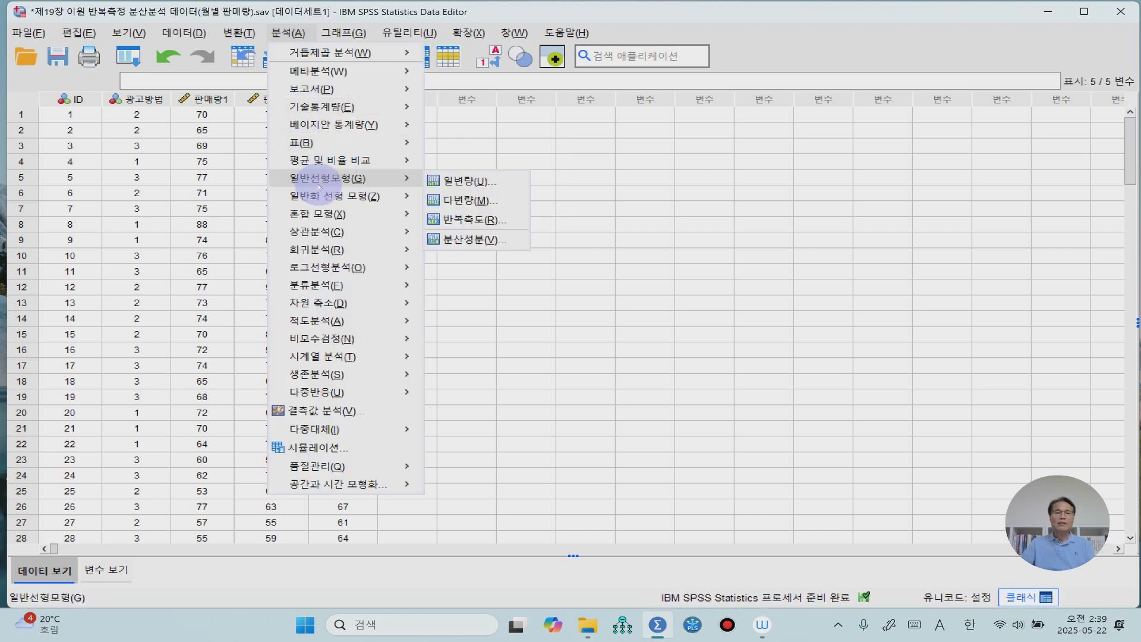
{"action": "left_click", "coordinate": [469, 220]}
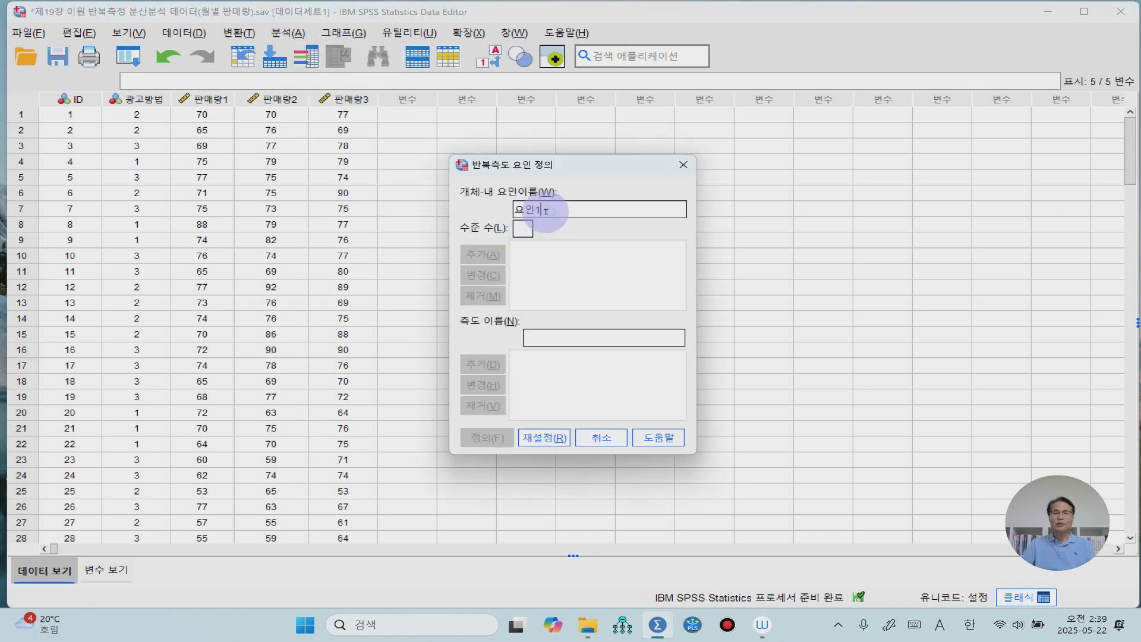
{"action": "left_click_drag", "start_coordinate": [546, 211], "coordinate": [479, 209]}
{"action": "key", "text": "Hangul"}
{"action": "type", "text": "시간"}
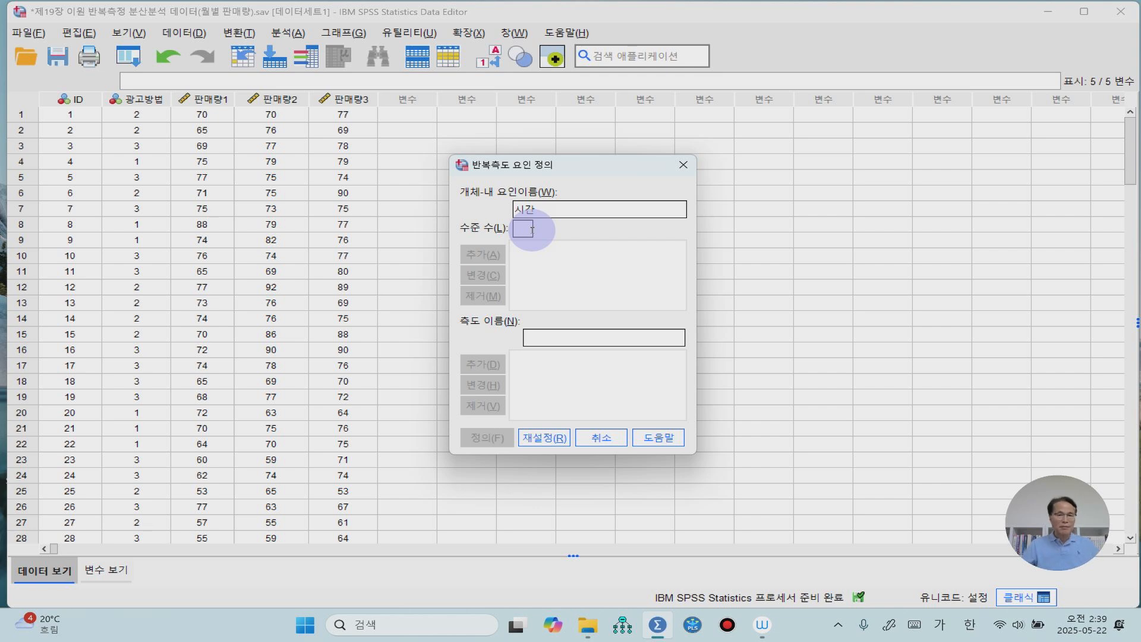
{"action": "type", "text": "3"}
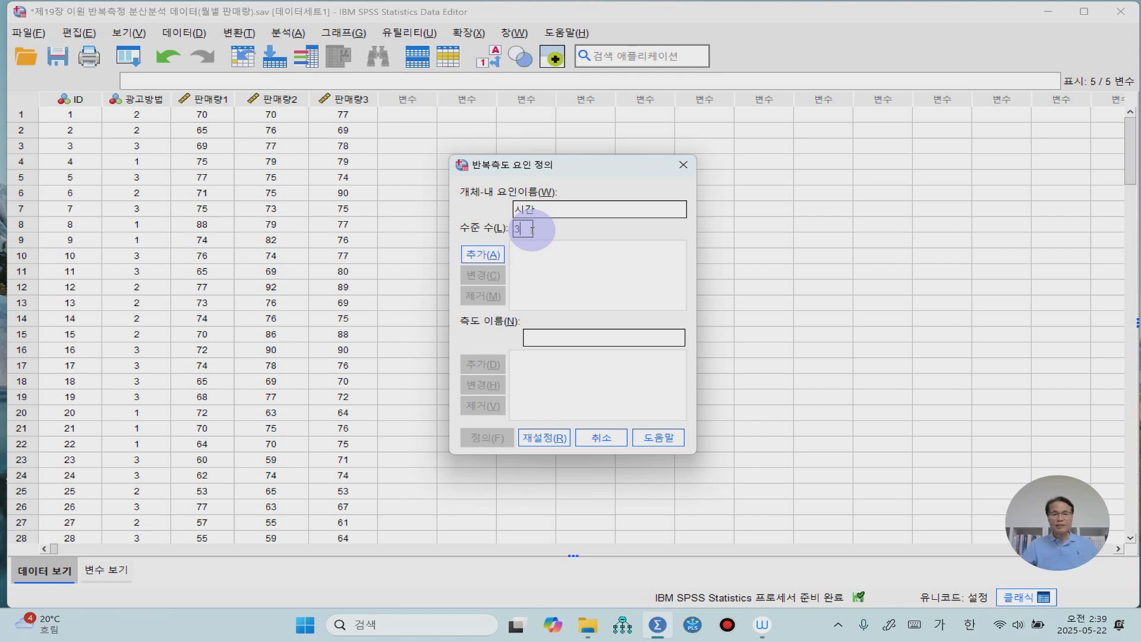
{"action": "left_click", "coordinate": [483, 256]}
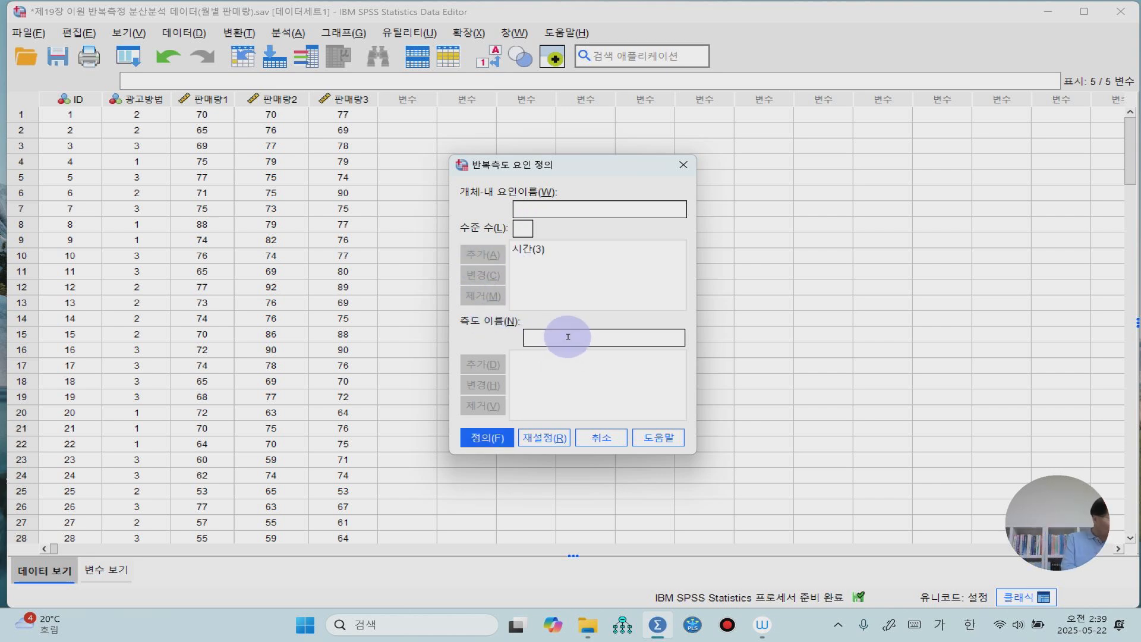
Step: Add the measure name 판매량 and proceed to the variable definition of the repeated measures model
{"action": "key", "text": "Hangul"}
{"action": "type", "text": "v"}
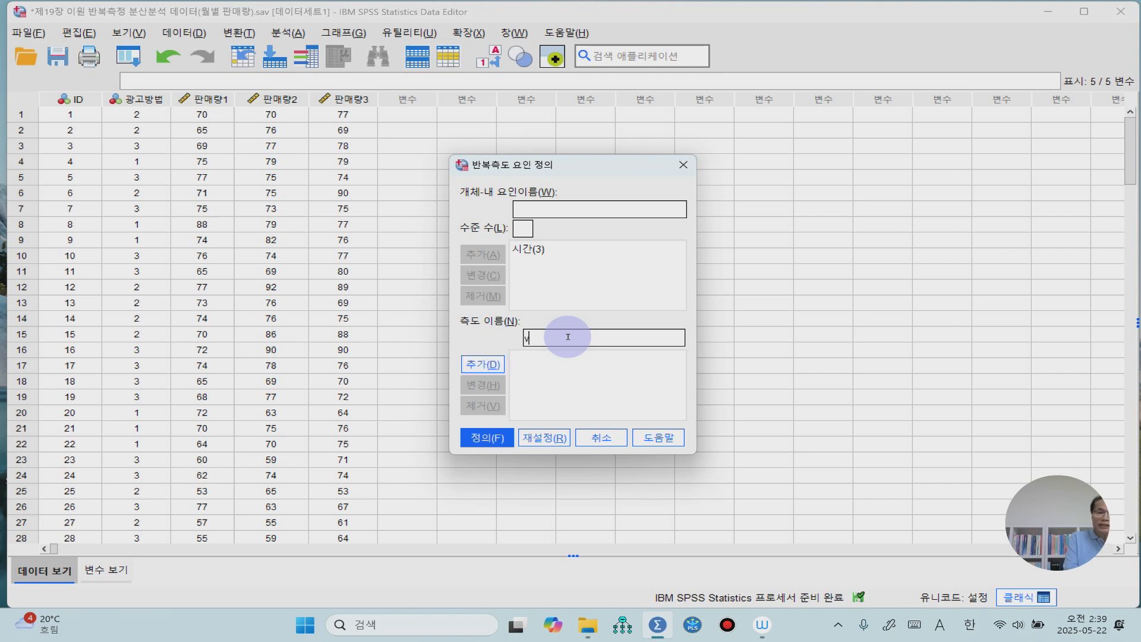
{"action": "key", "text": "BackSpace"}
{"action": "key", "text": "Hangul"}
{"action": "type", "text": "ㅍㅏㄴㅁㅐㄹㅑㅇ"}
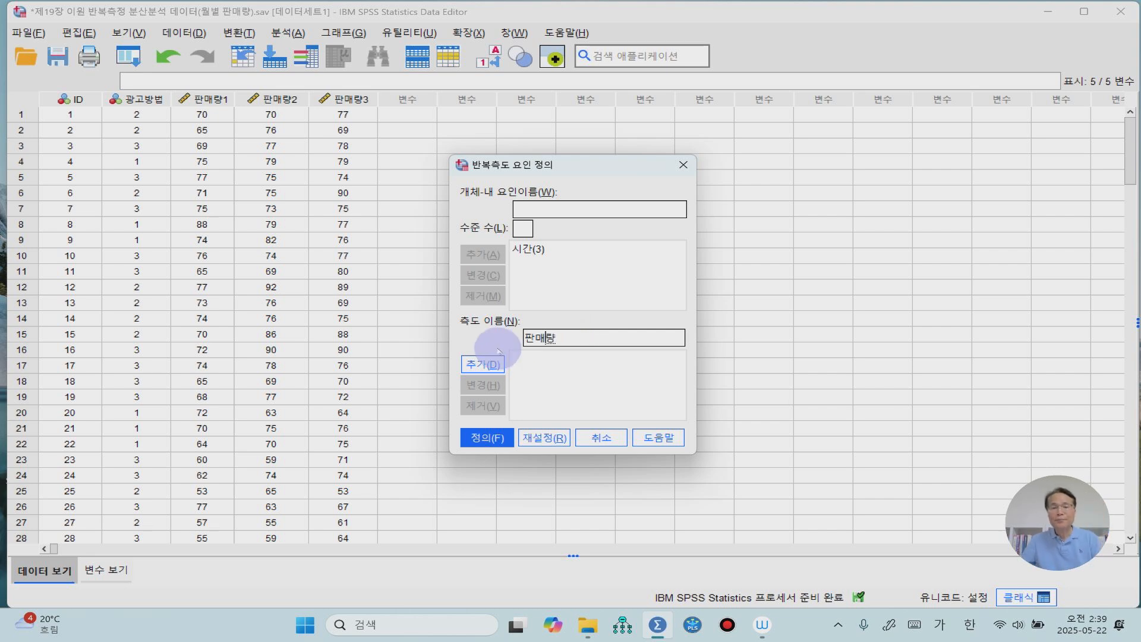
{"action": "left_click", "coordinate": [482, 364]}
{"action": "left_click", "coordinate": [480, 439]}
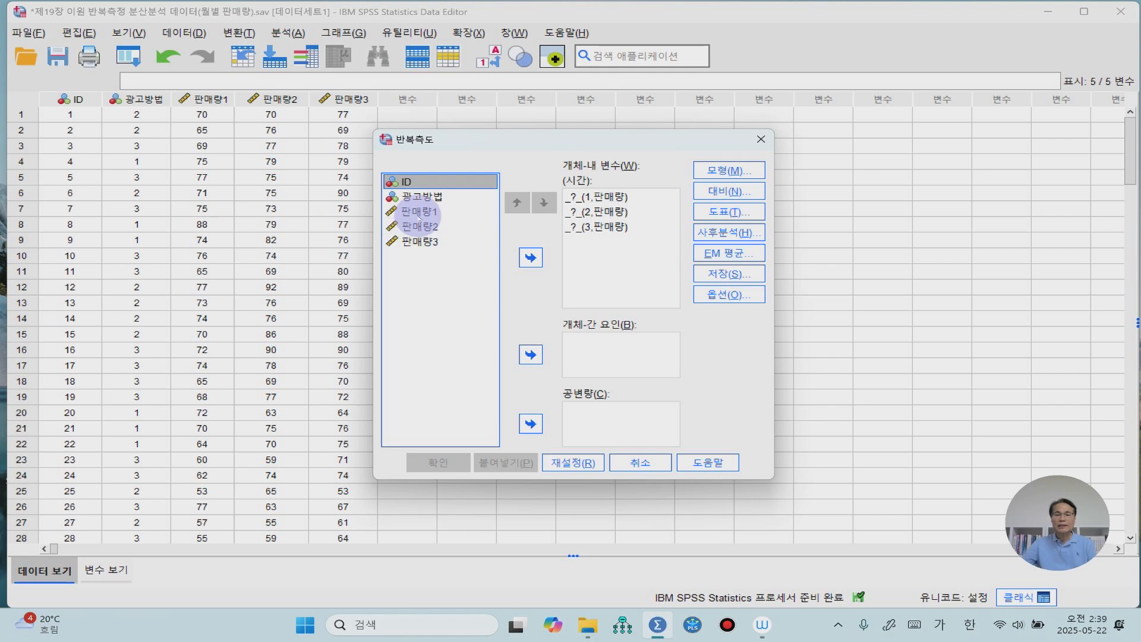
Step: Assign 광고방법 as the between-subjects factor and 판매량1 to 판매량3 as the within-subjects variables
{"action": "left_click", "coordinate": [420, 196]}
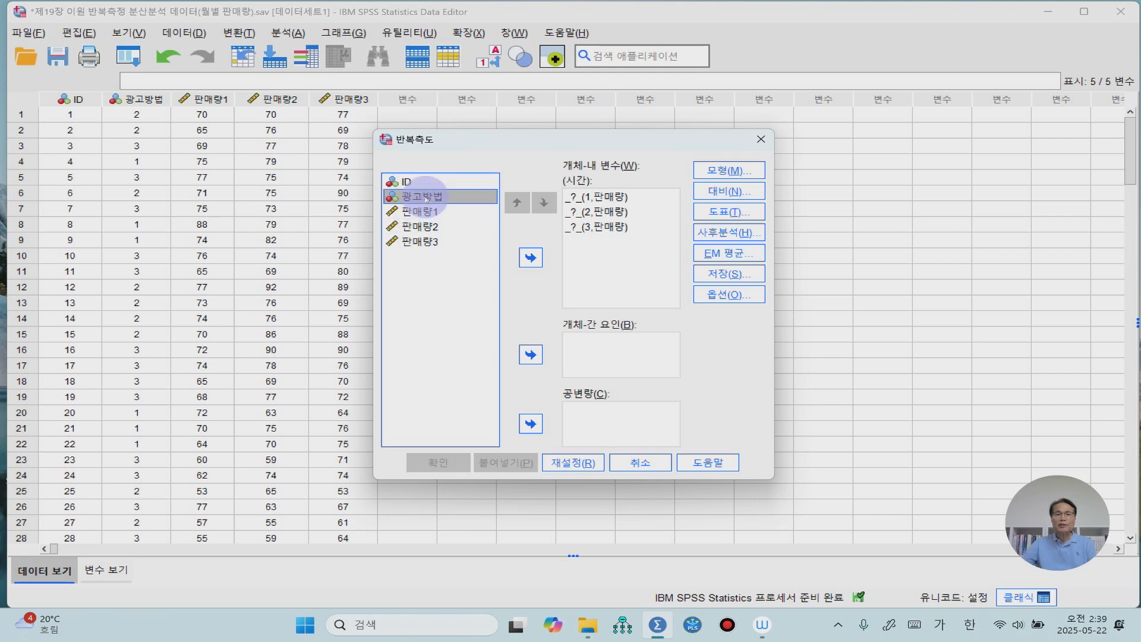
{"action": "left_click", "coordinate": [530, 356]}
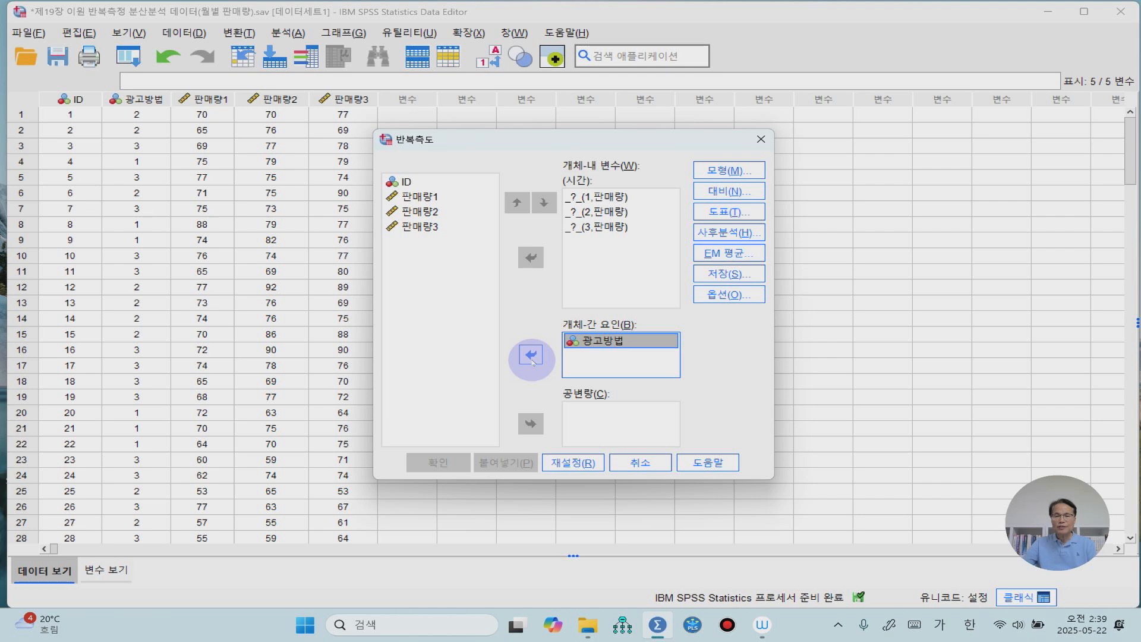
{"action": "left_click", "coordinate": [422, 196]}
{"action": "left_click", "coordinate": [422, 198]}
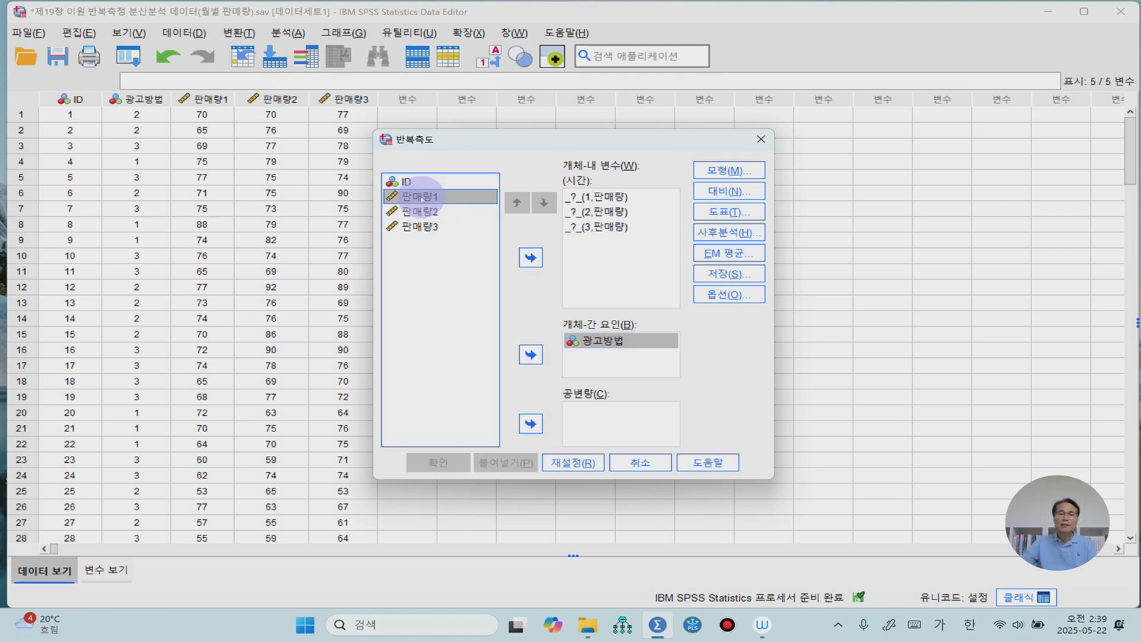
{"action": "left_click", "coordinate": [426, 227], "text": "shift"}
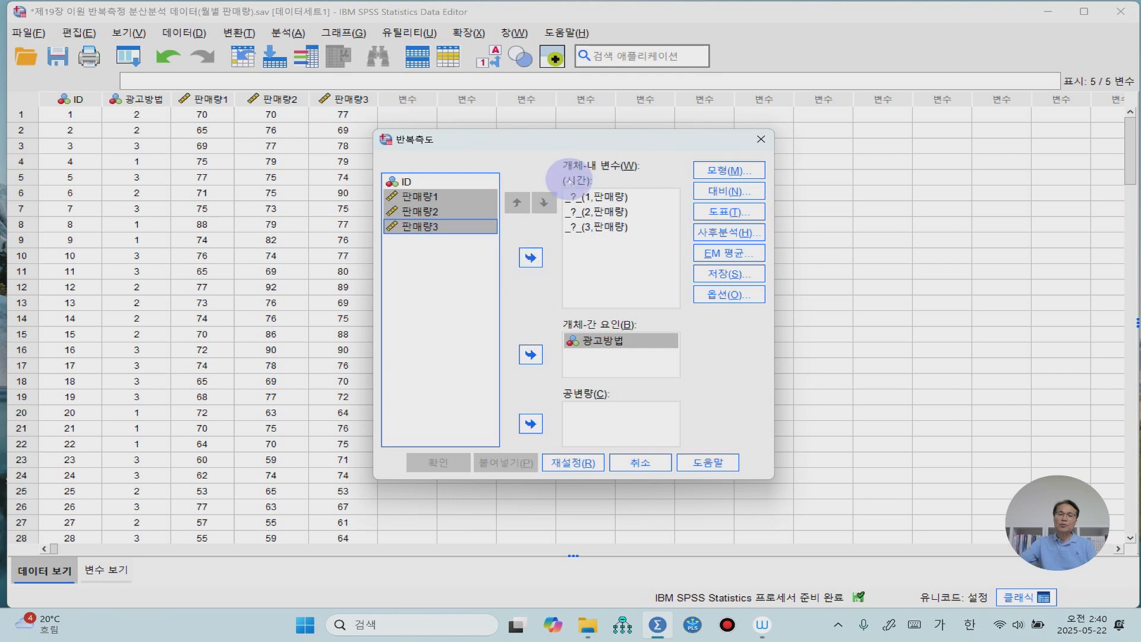
{"action": "left_click", "coordinate": [530, 257]}
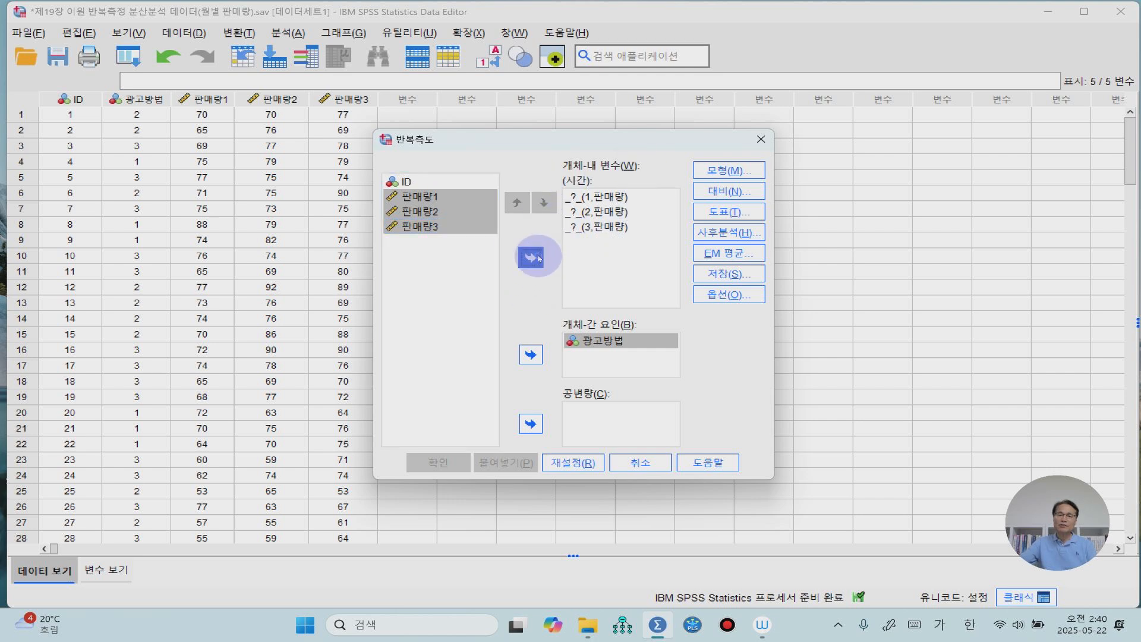
Step: Add a profile plot 시간*광고방법 with 시간 on the horizontal axis and separate lines for 광고방법
{"action": "left_click", "coordinate": [731, 190]}
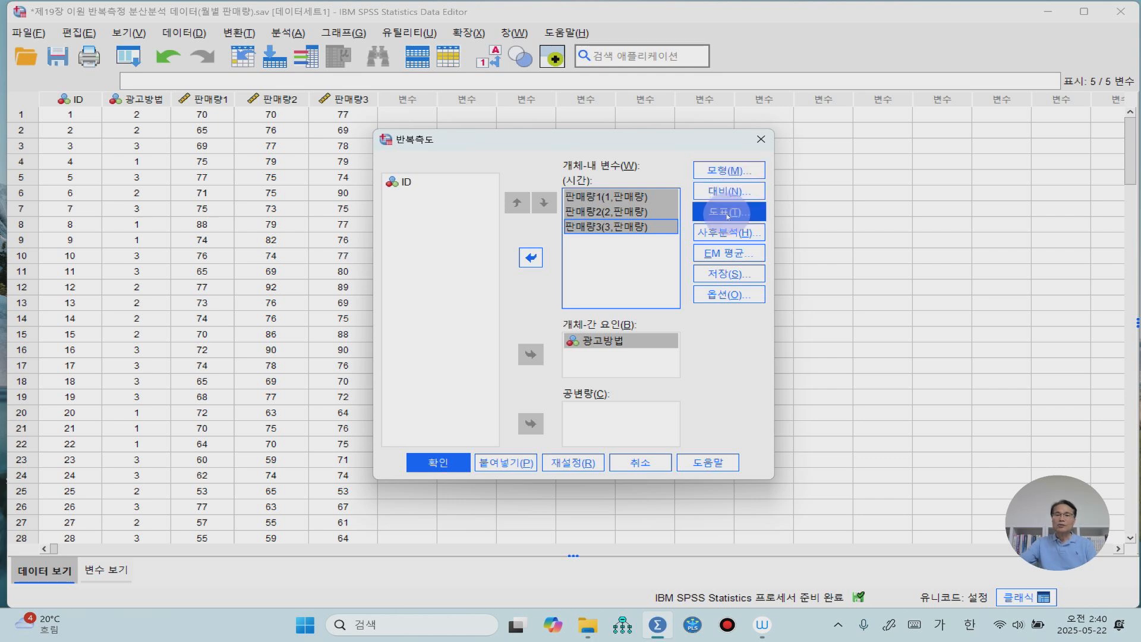
{"action": "left_click", "coordinate": [728, 213]}
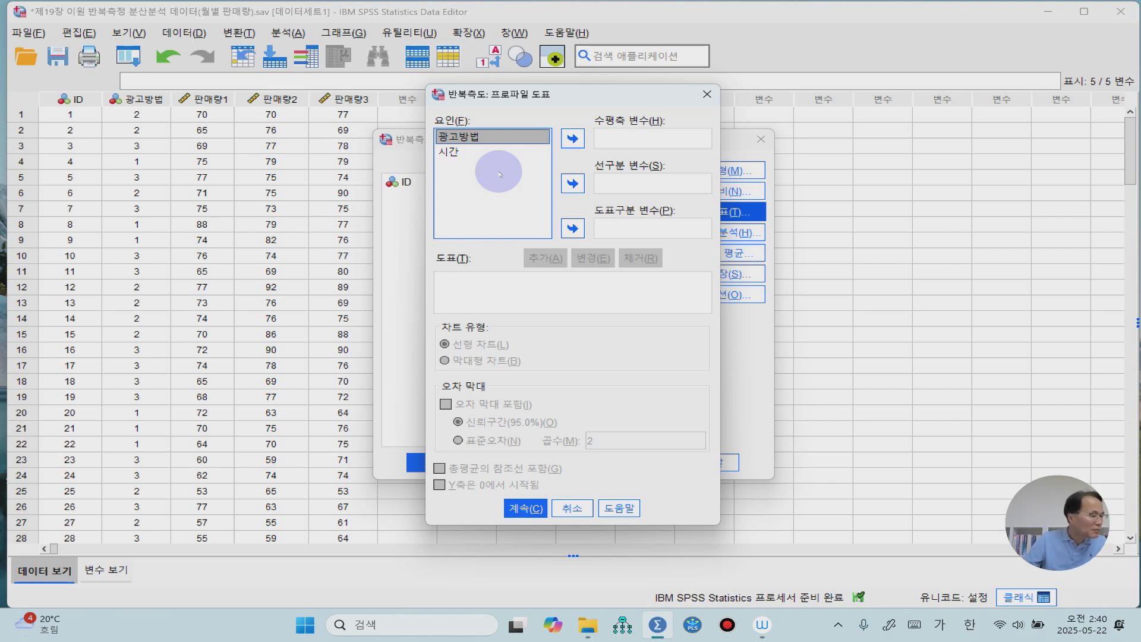
{"action": "left_click", "coordinate": [453, 153]}
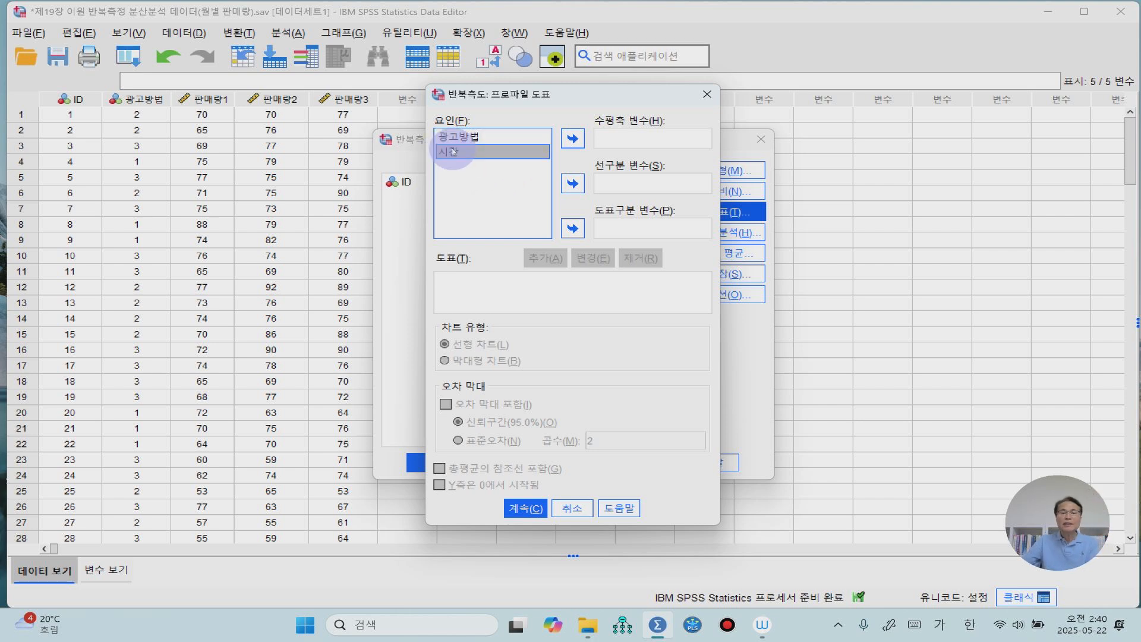
{"action": "left_click", "coordinate": [572, 138]}
{"action": "left_click", "coordinate": [461, 139]}
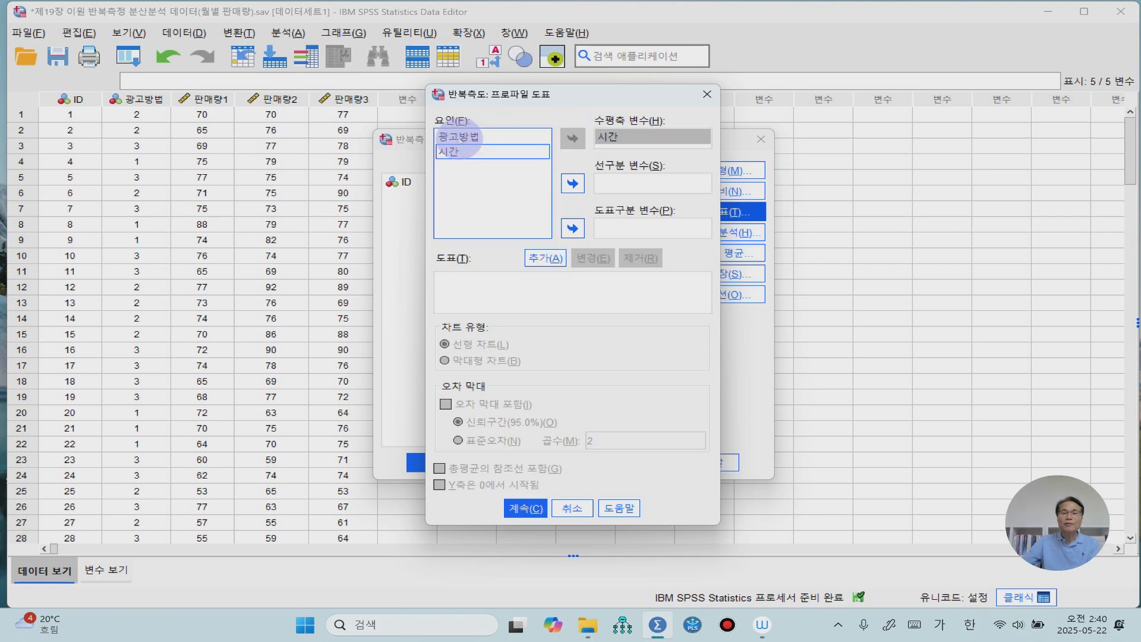
{"action": "left_click", "coordinate": [573, 184]}
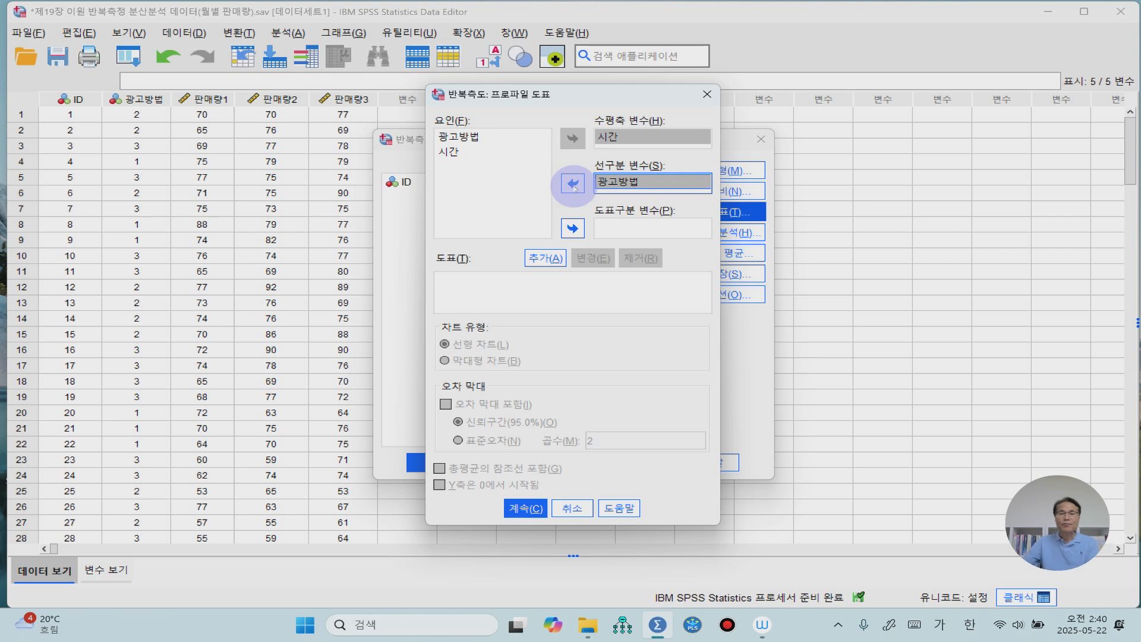
{"action": "left_click", "coordinate": [543, 259]}
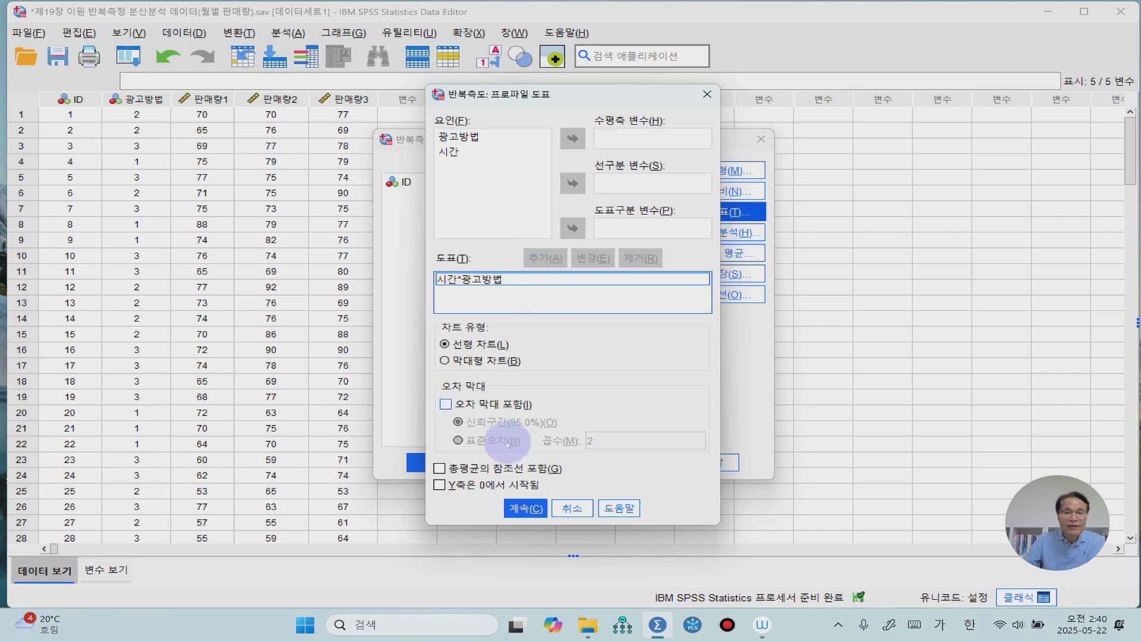
{"action": "left_click", "coordinate": [517, 510]}
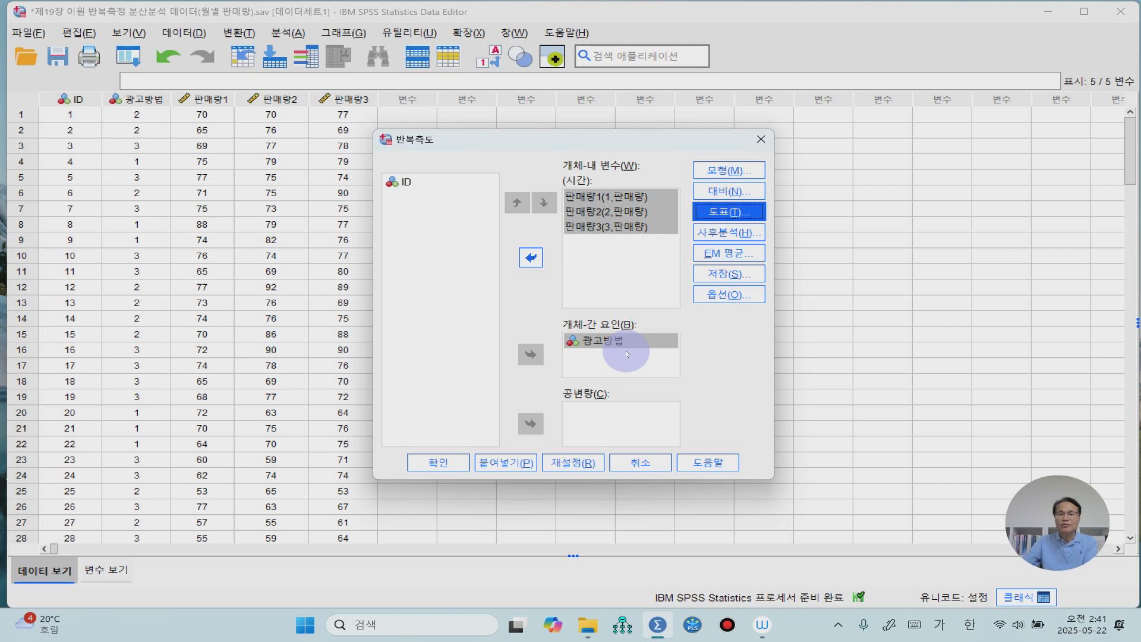
Step: Request a Tukey post hoc test (Tukey 방법) for the factor 광고방법
{"action": "left_click", "coordinate": [719, 231]}
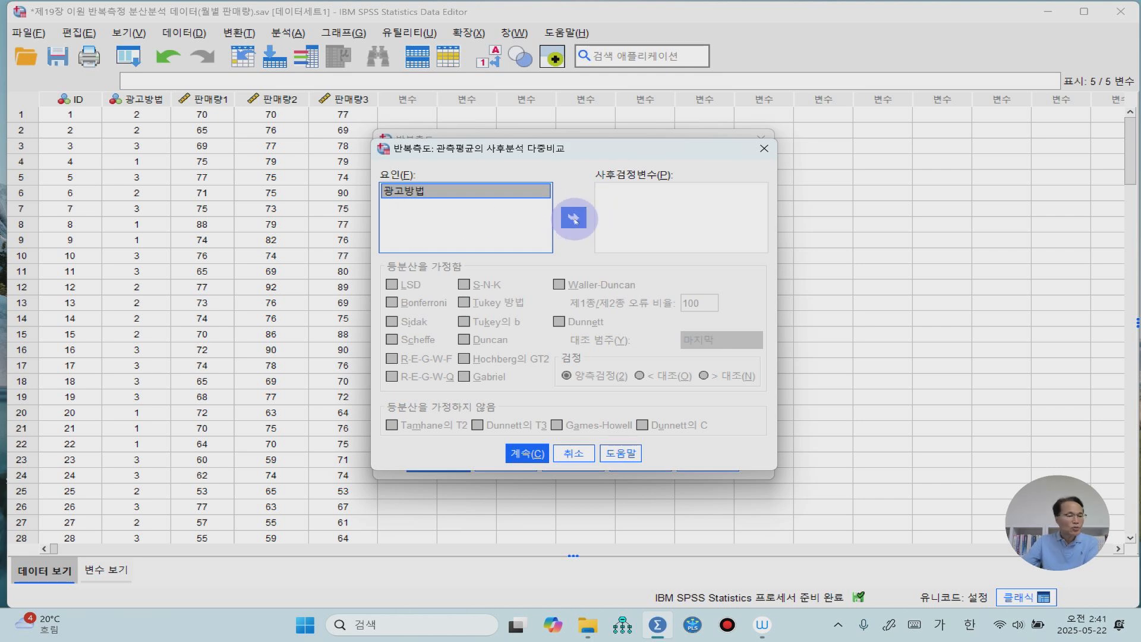
{"action": "left_click", "coordinate": [573, 218]}
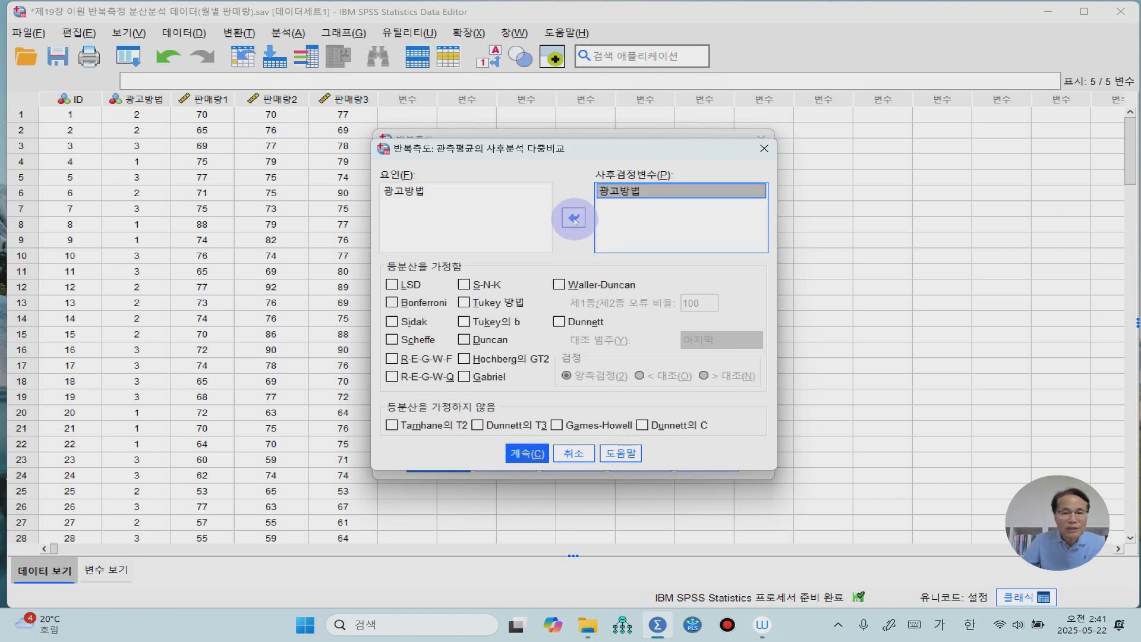
{"action": "left_click", "coordinate": [464, 303]}
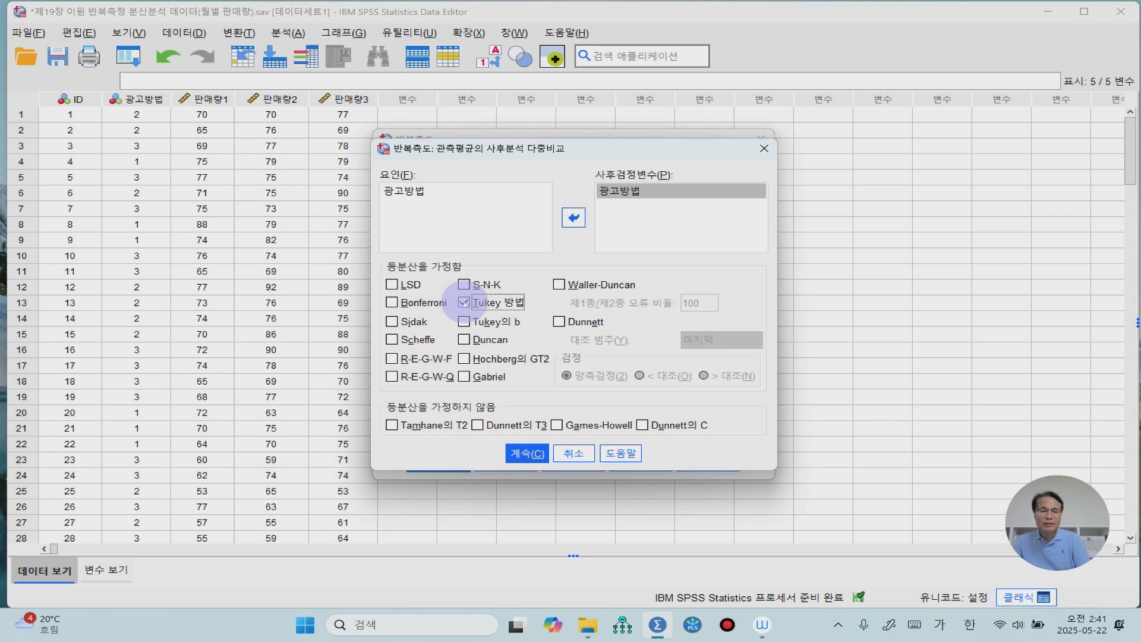
{"action": "left_click", "coordinate": [526, 454]}
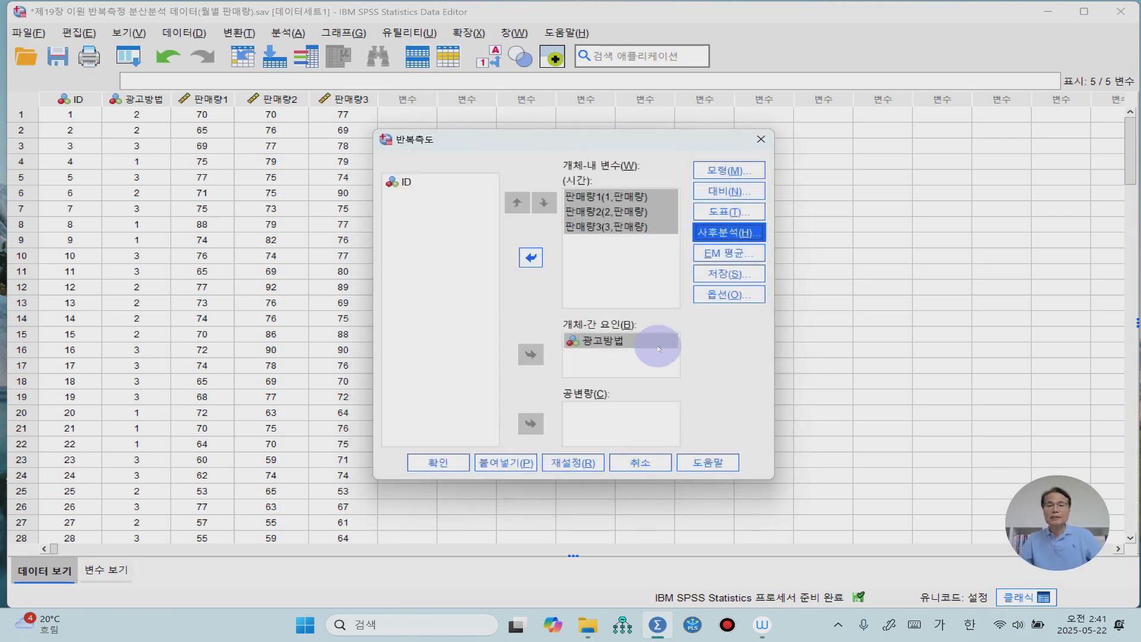
Step: Display estimated marginal means for 광고방법, 시간 and 광고방법*시간, comparing main effects with the Bonferroni adjustment
{"action": "left_click", "coordinate": [729, 253]}
{"action": "left_click", "coordinate": [464, 277]}
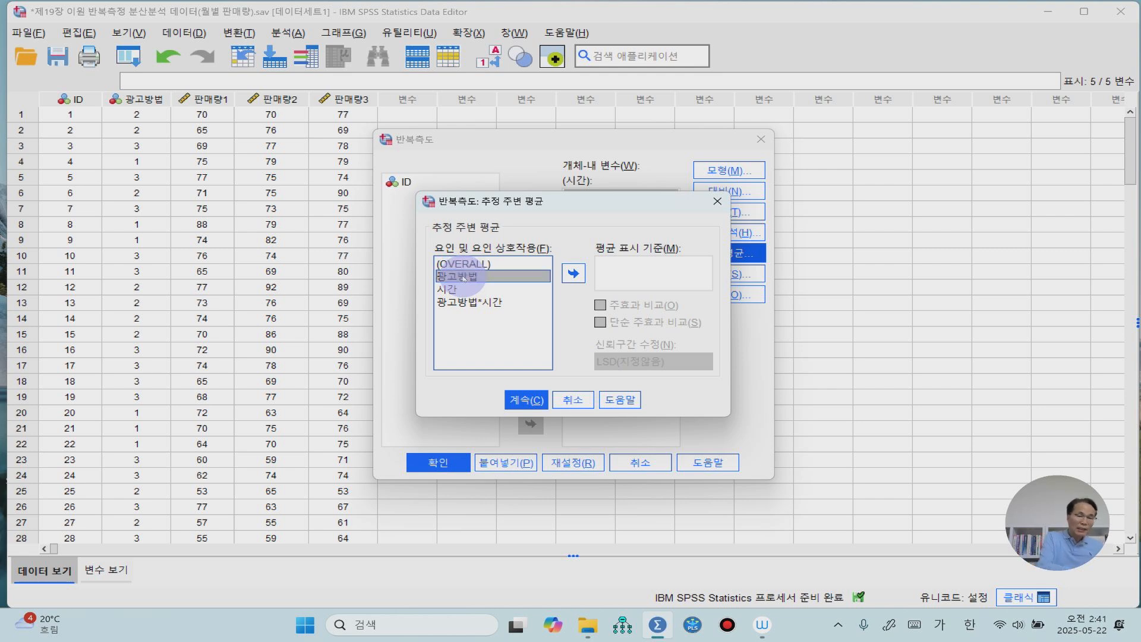
{"action": "key", "text": "shift+Down"}
{"action": "key", "text": "shift+Down"}
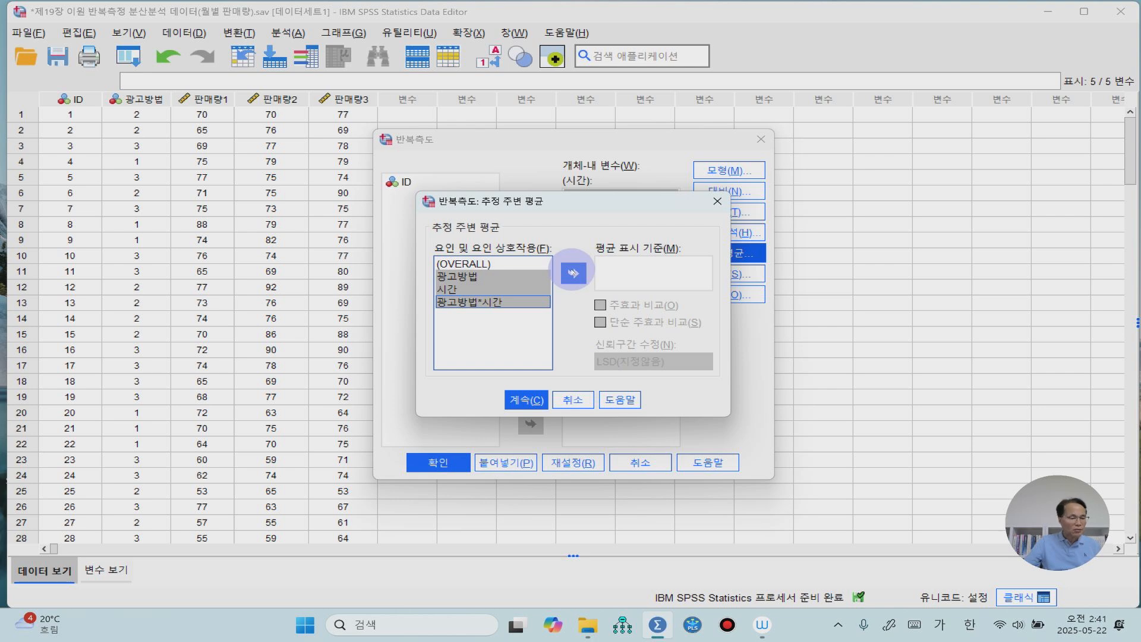
{"action": "left_click", "coordinate": [572, 273]}
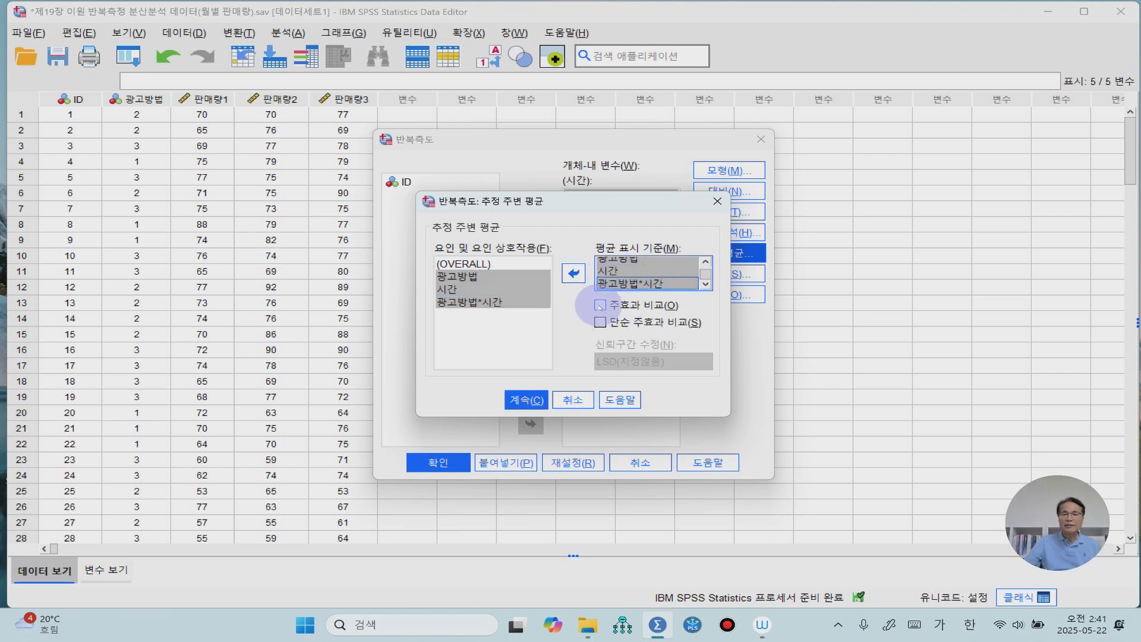
{"action": "left_click", "coordinate": [599, 305]}
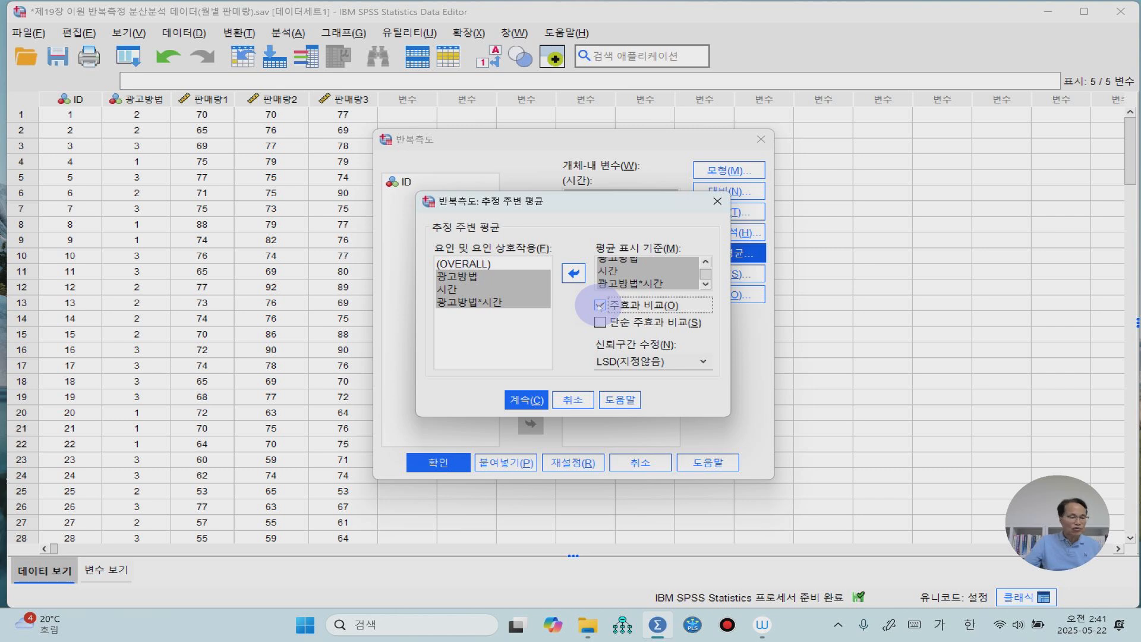
{"action": "left_click", "coordinate": [633, 364]}
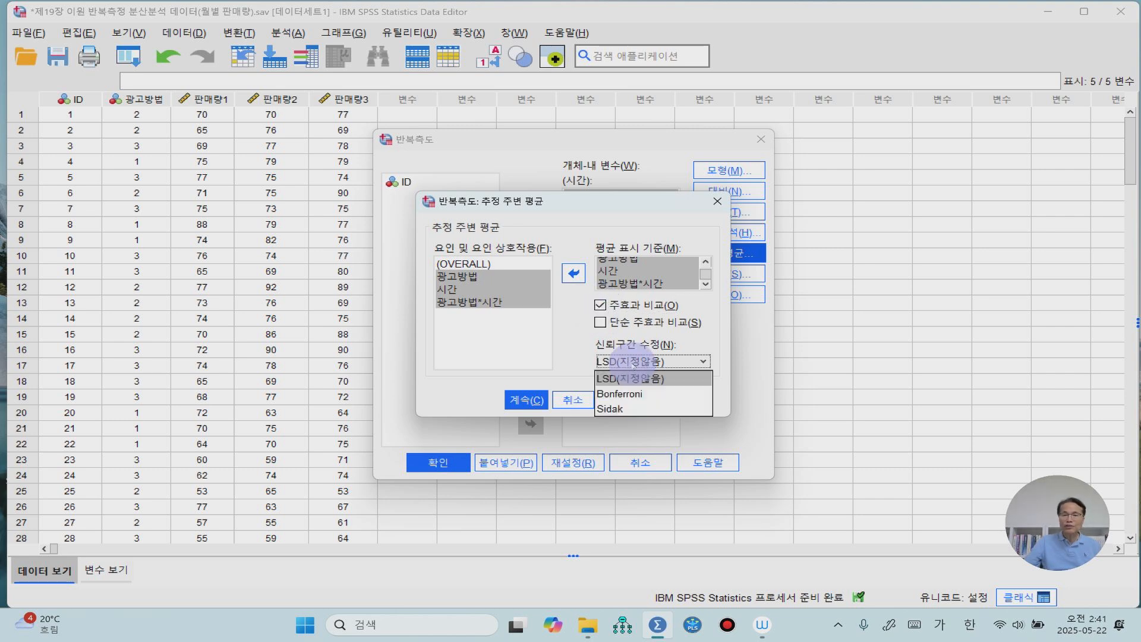
{"action": "left_click", "coordinate": [625, 394]}
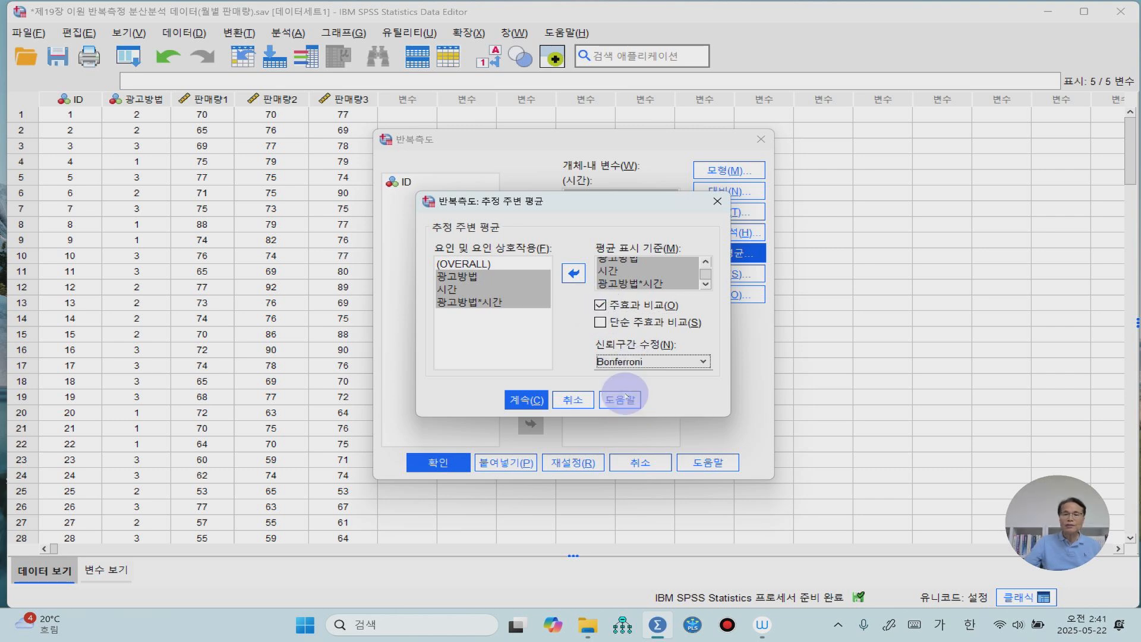
{"action": "left_click", "coordinate": [526, 400]}
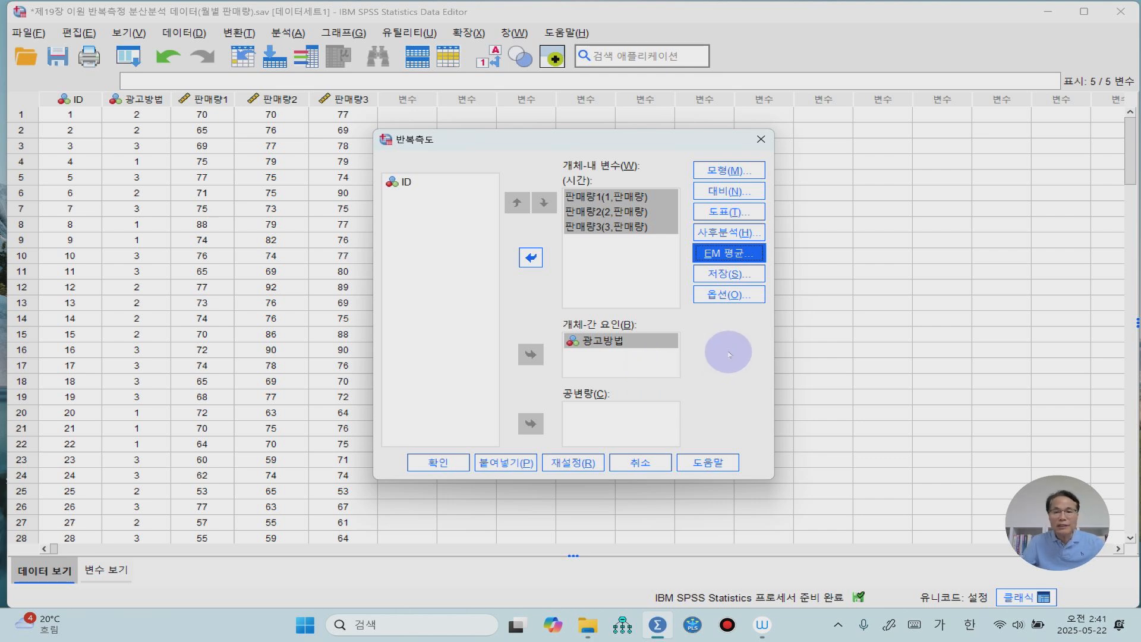
Step: Request descriptive statistics (기술통계량) and homogeneity tests (동질성 검정), and run the repeated measures analysis
{"action": "left_click", "coordinate": [728, 296]}
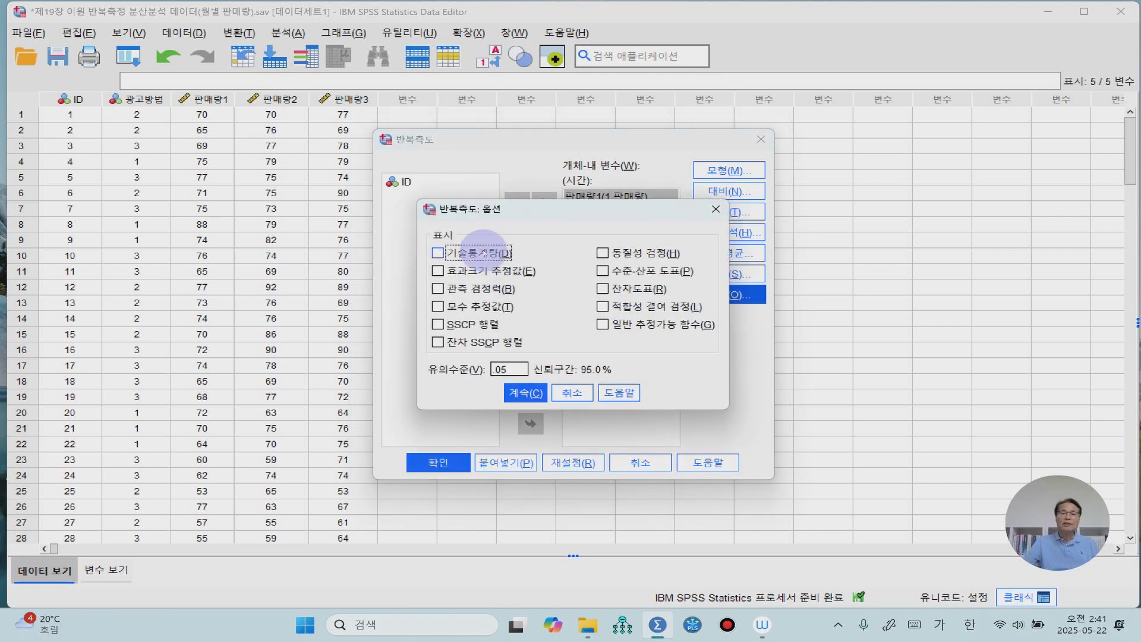
{"action": "left_click", "coordinate": [630, 253]}
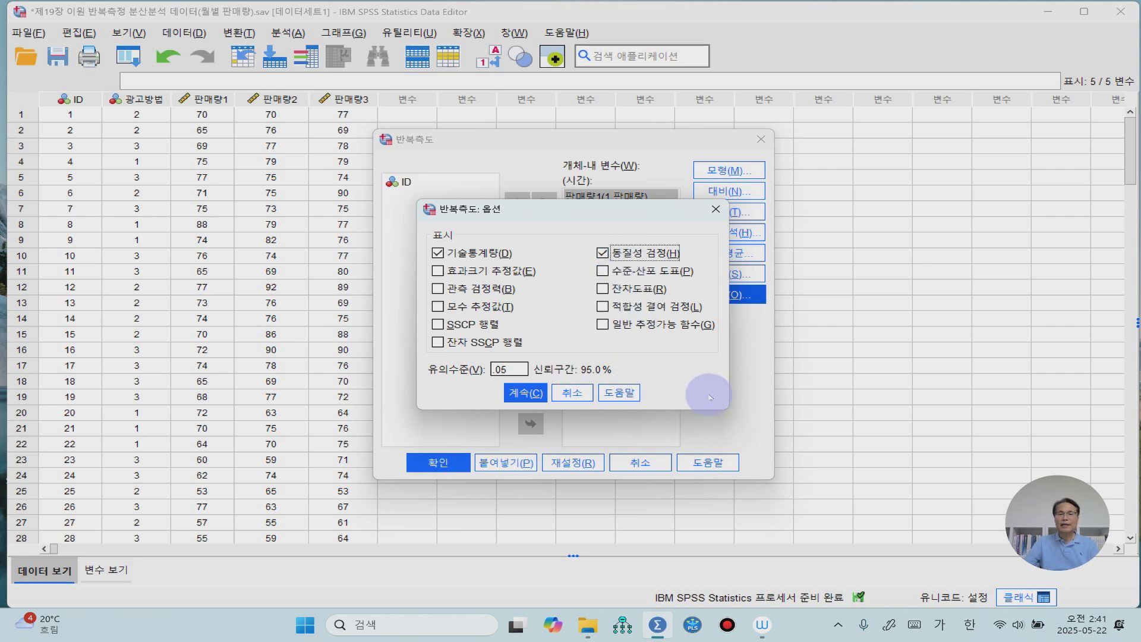
{"action": "left_click", "coordinate": [527, 394]}
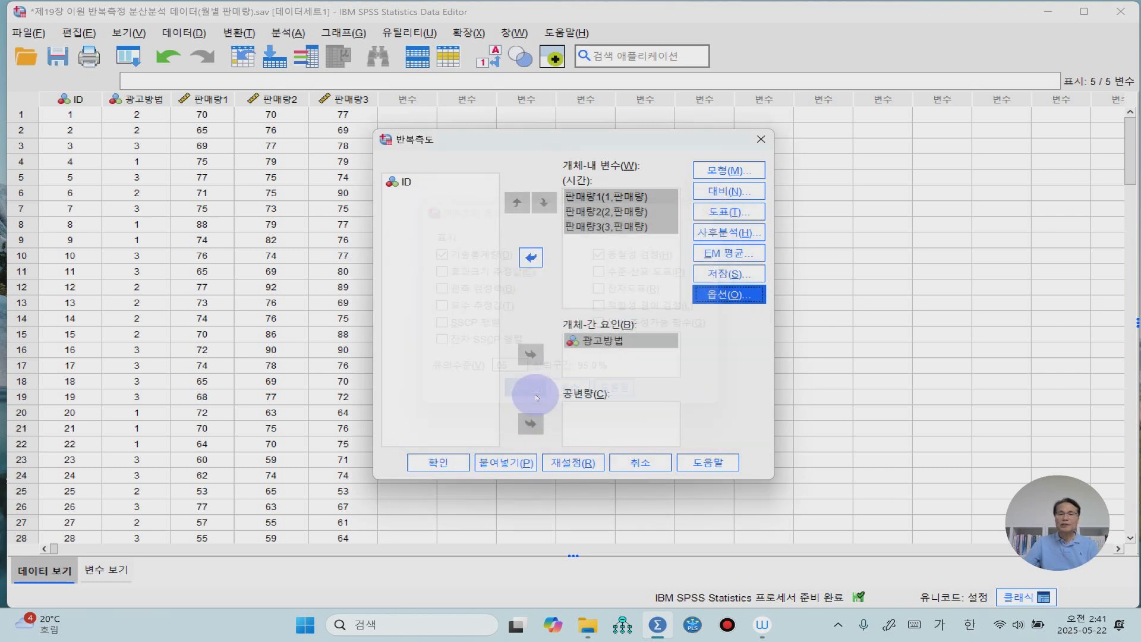
{"action": "left_click", "coordinate": [435, 463]}
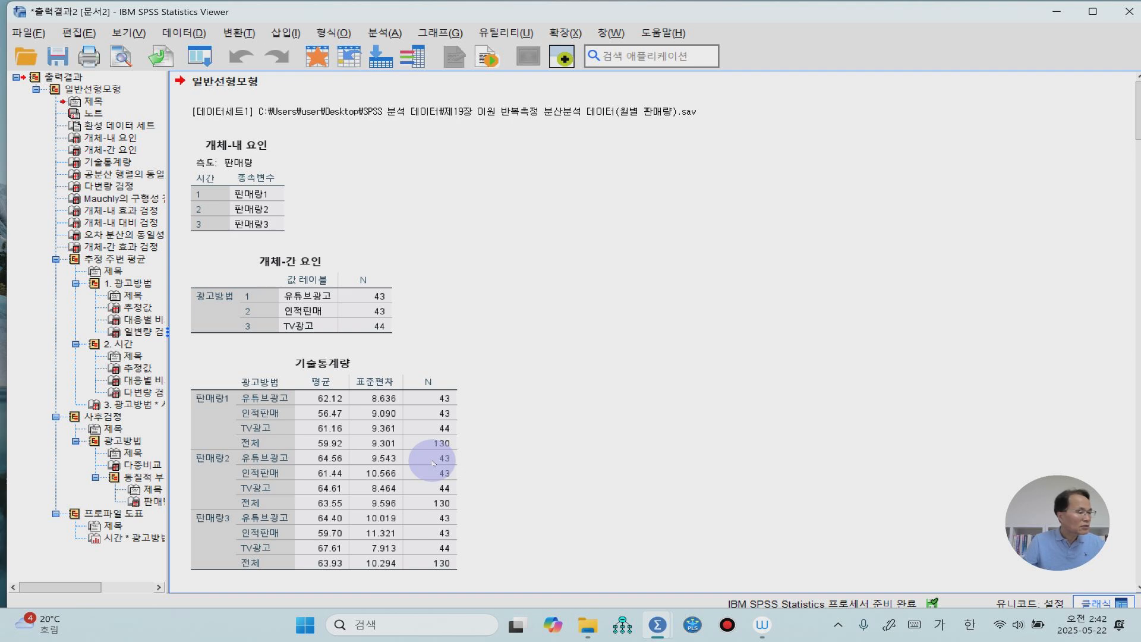
Step: Examine the descriptive statistics by 광고방법 and Box's test of equality of covariance matrices in the output
{"action": "left_click", "coordinate": [366, 397]}
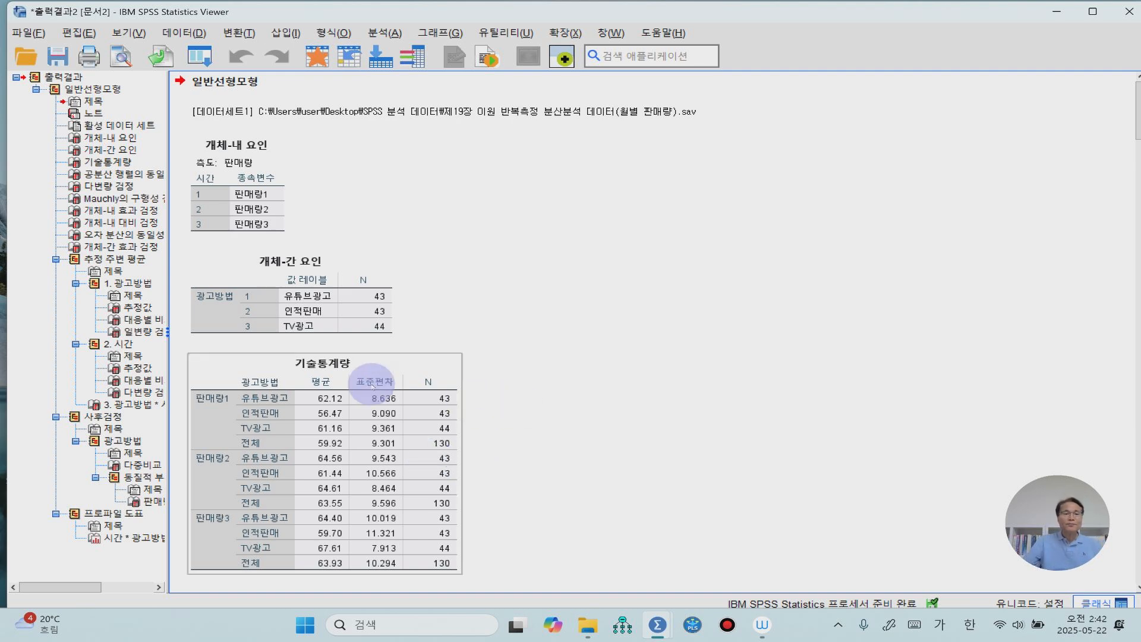
{"action": "left_click", "coordinate": [388, 344]}
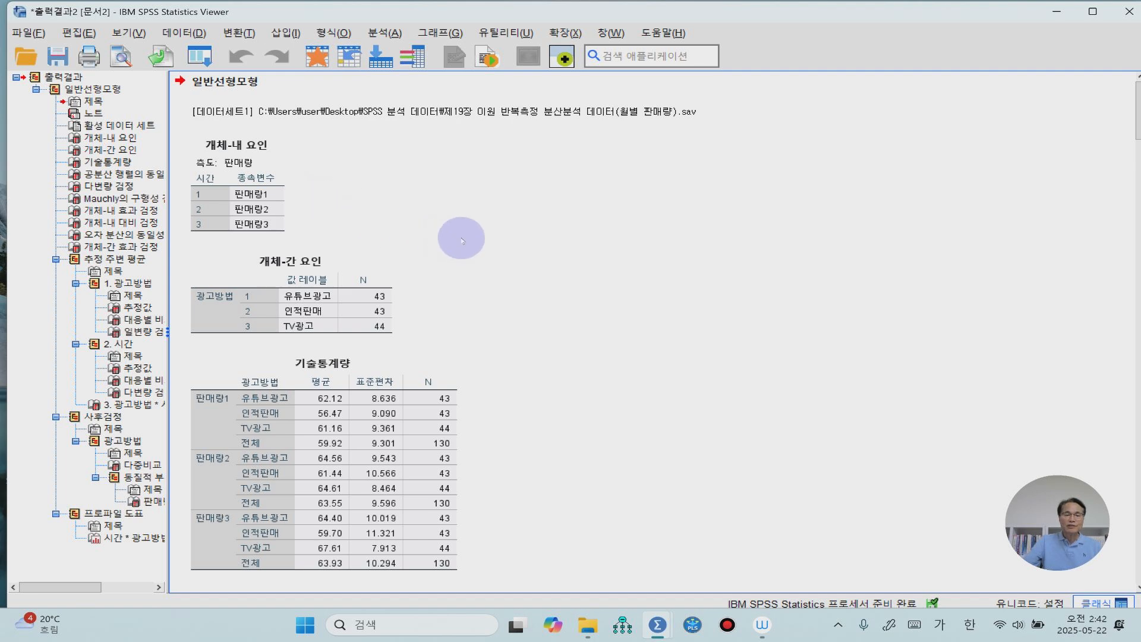
{"action": "scroll", "coordinate": [461, 240], "scroll_direction": "down", "scroll_amount": 3}
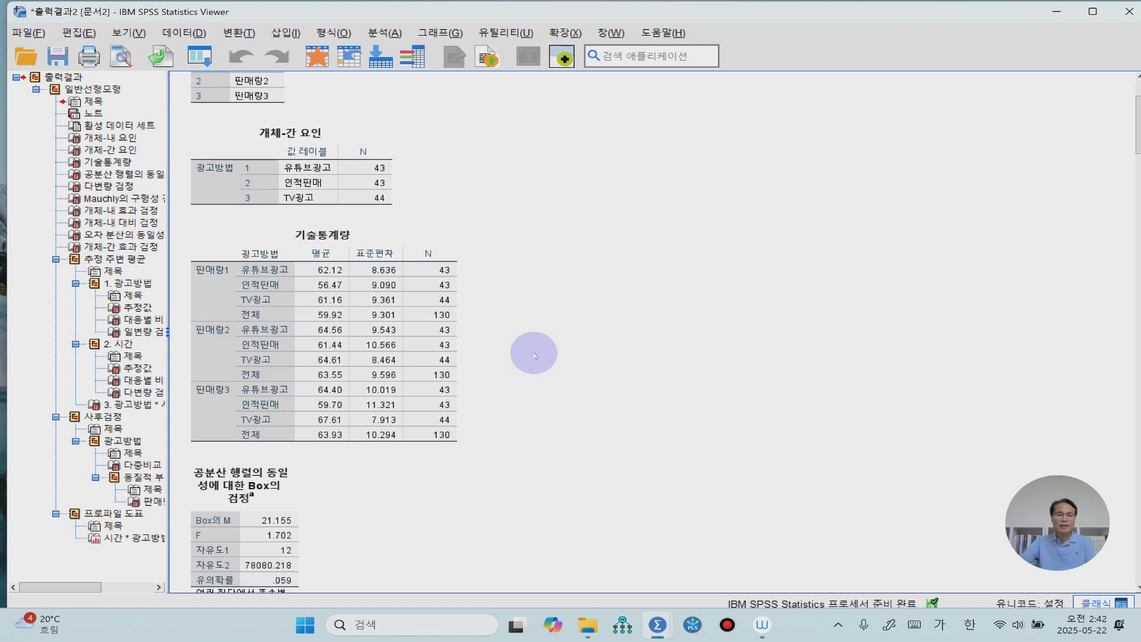
{"action": "scroll", "coordinate": [535, 355], "scroll_direction": "down", "scroll_amount": 3}
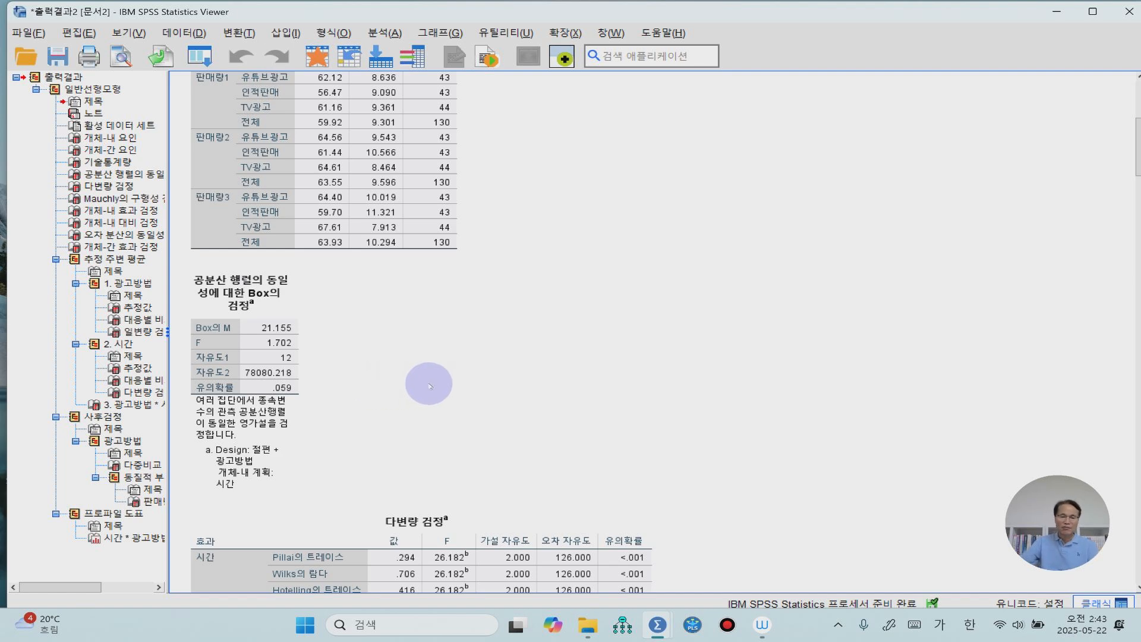
Step: Examine the multivariate tests (다변량 검정) and Mauchly's sphericity test for 시간
{"action": "scroll", "coordinate": [455, 383], "scroll_direction": "down", "scroll_amount": 3}
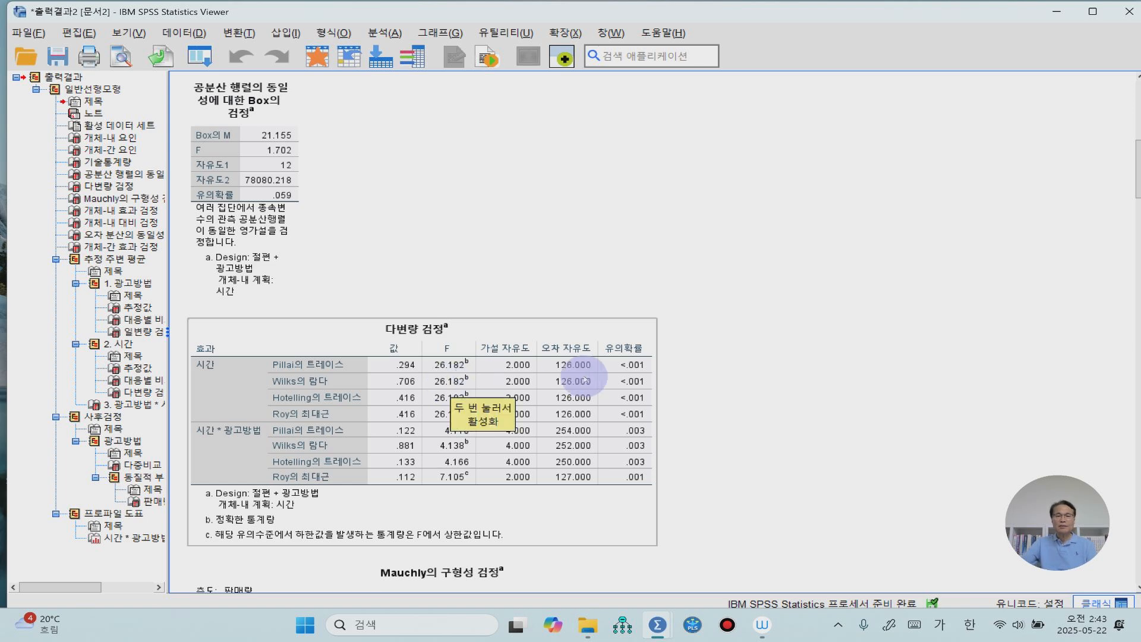
{"action": "scroll", "coordinate": [663, 373], "scroll_direction": "down", "scroll_amount": 3}
{"action": "scroll", "coordinate": [662, 379], "scroll_direction": "down", "scroll_amount": 2}
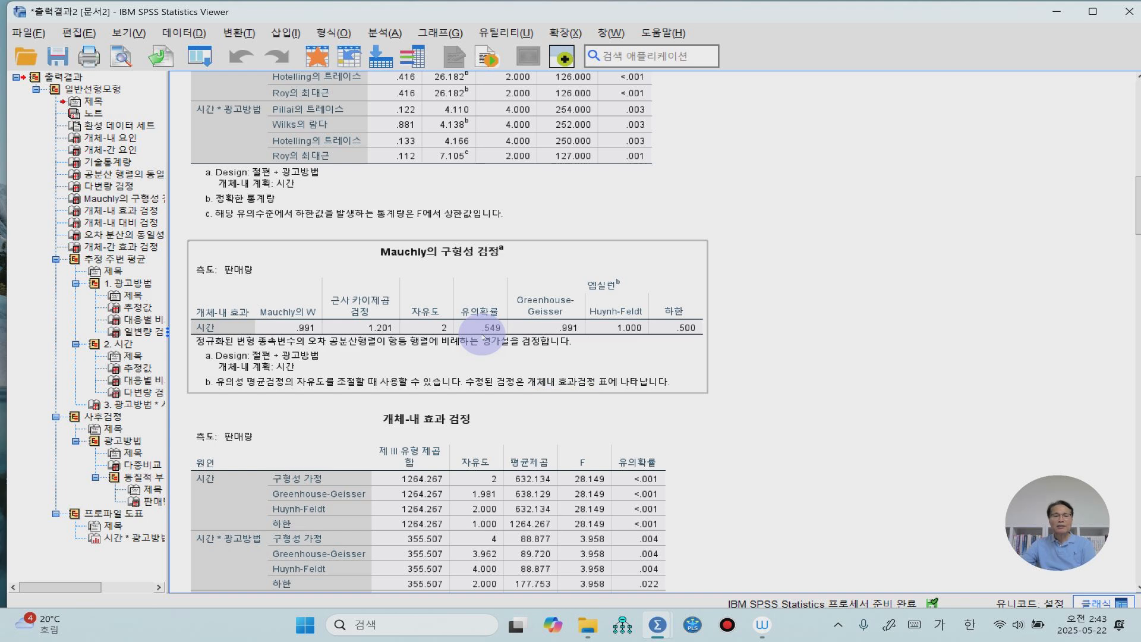
{"action": "left_click", "coordinate": [506, 223]}
{"action": "left_click", "coordinate": [468, 307]}
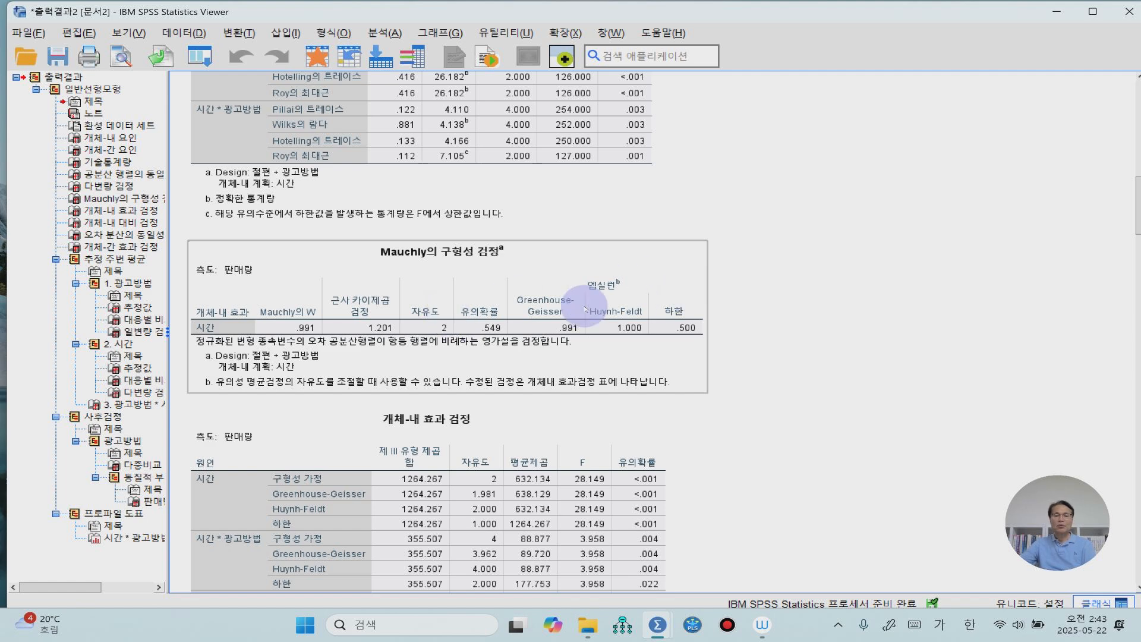
Step: Review the within-subjects effects and within-subjects contrasts for 시간 and 시간*광고방법
{"action": "scroll", "coordinate": [515, 324], "scroll_direction": "down", "scroll_amount": 5}
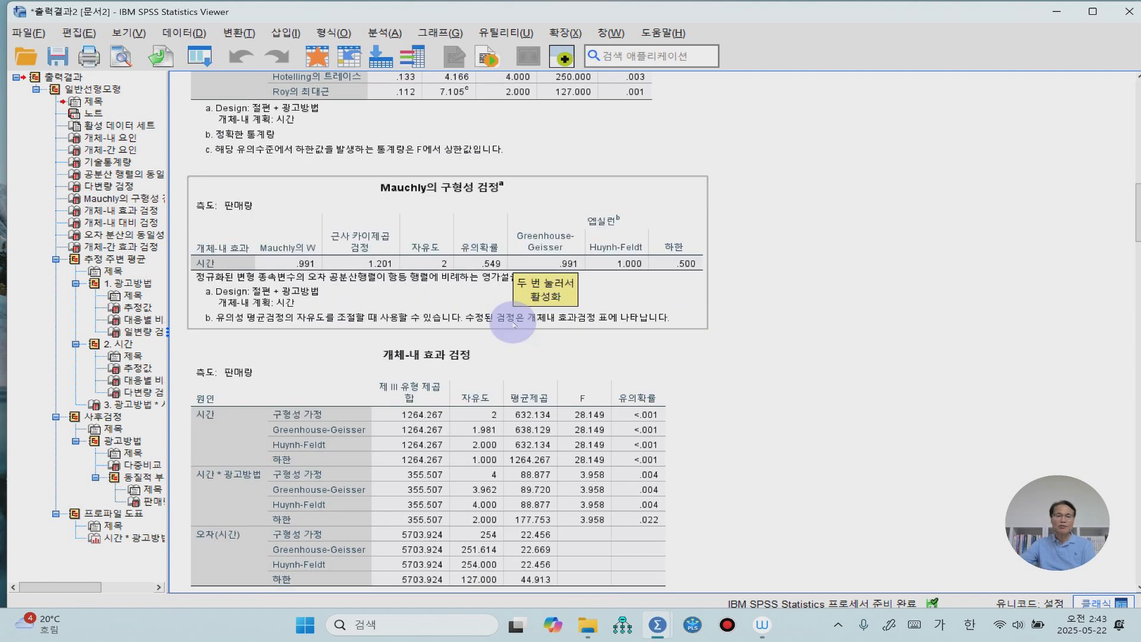
{"action": "left_click", "coordinate": [236, 297]}
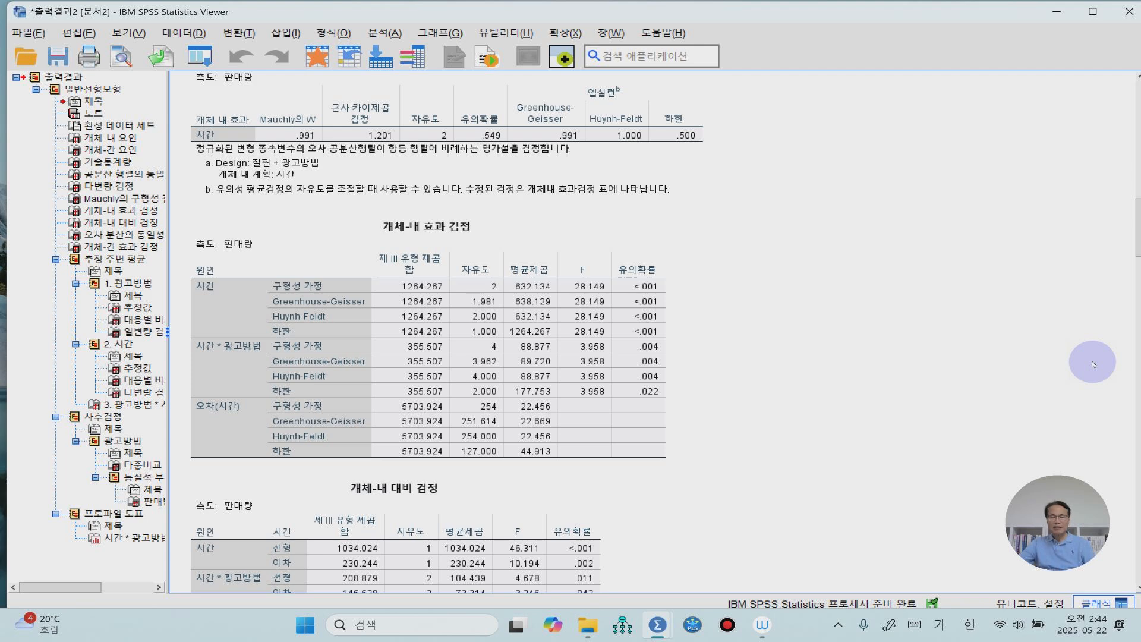
{"action": "left_click", "coordinate": [782, 331]}
{"action": "left_click", "coordinate": [843, 328]}
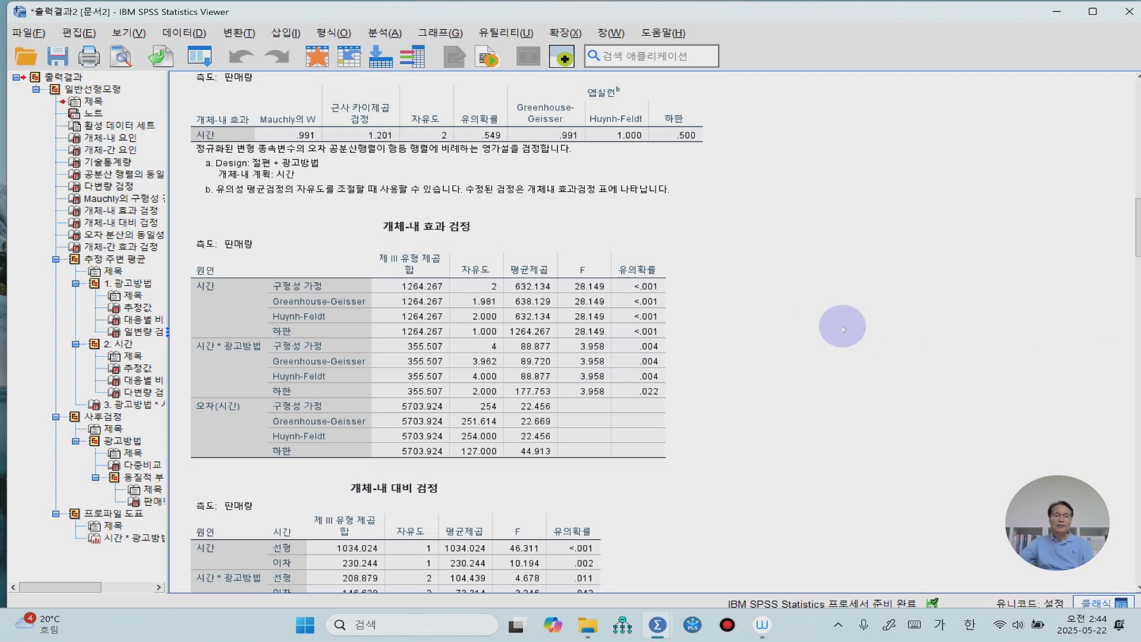
{"action": "scroll", "coordinate": [843, 328], "scroll_direction": "down", "scroll_amount": 1}
{"action": "scroll", "coordinate": [843, 329], "scroll_direction": "down", "scroll_amount": 2}
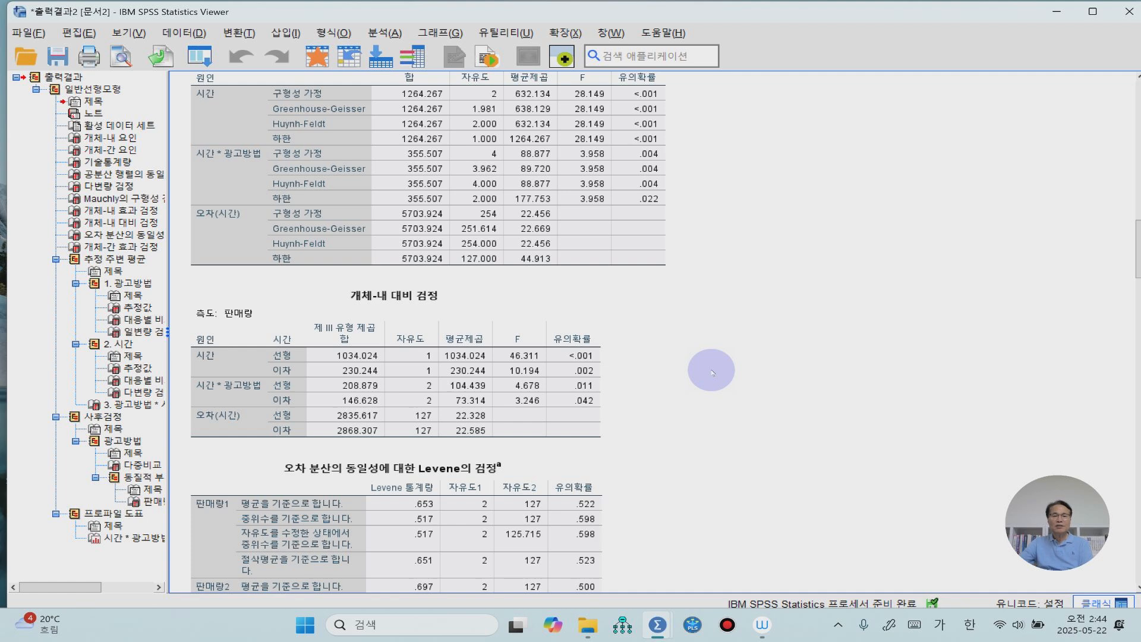
{"action": "left_click", "coordinate": [567, 395]}
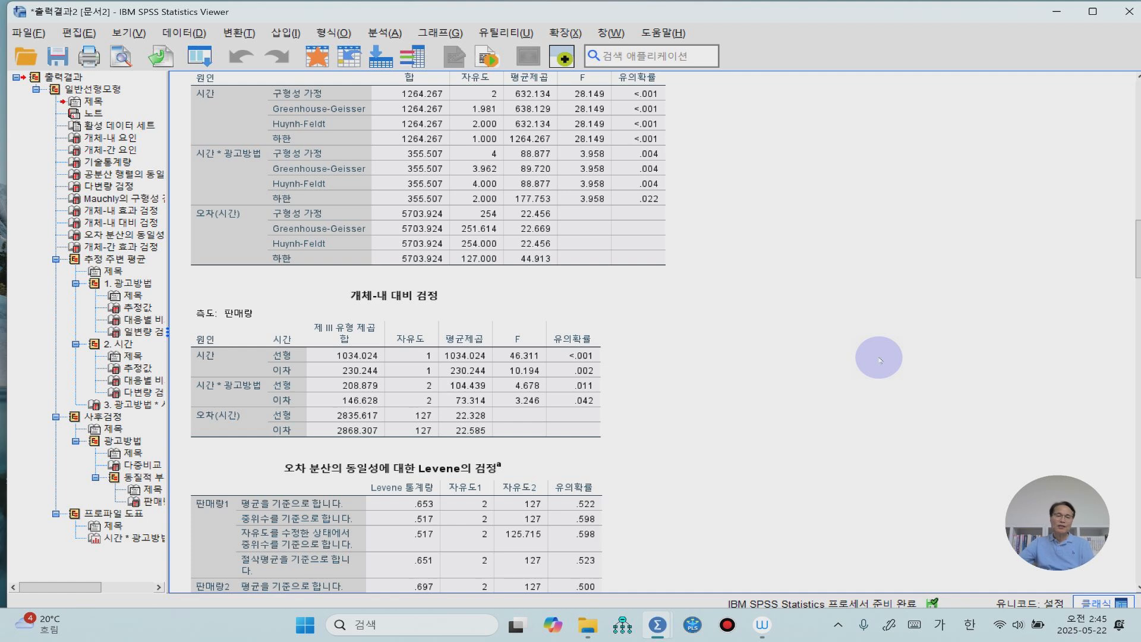
Step: Check Levene's test for 판매량1 to 판매량3 and the between-subjects effect of 광고방법
{"action": "scroll", "coordinate": [880, 360], "scroll_direction": "down", "scroll_amount": 2}
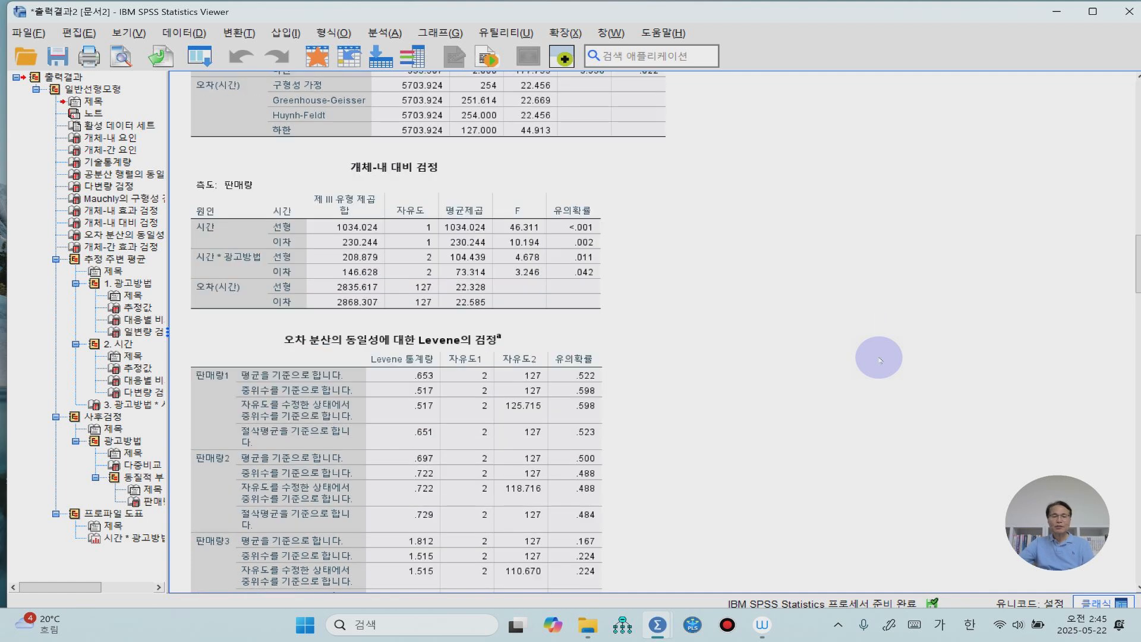
{"action": "scroll", "coordinate": [880, 360], "scroll_direction": "down", "scroll_amount": 1}
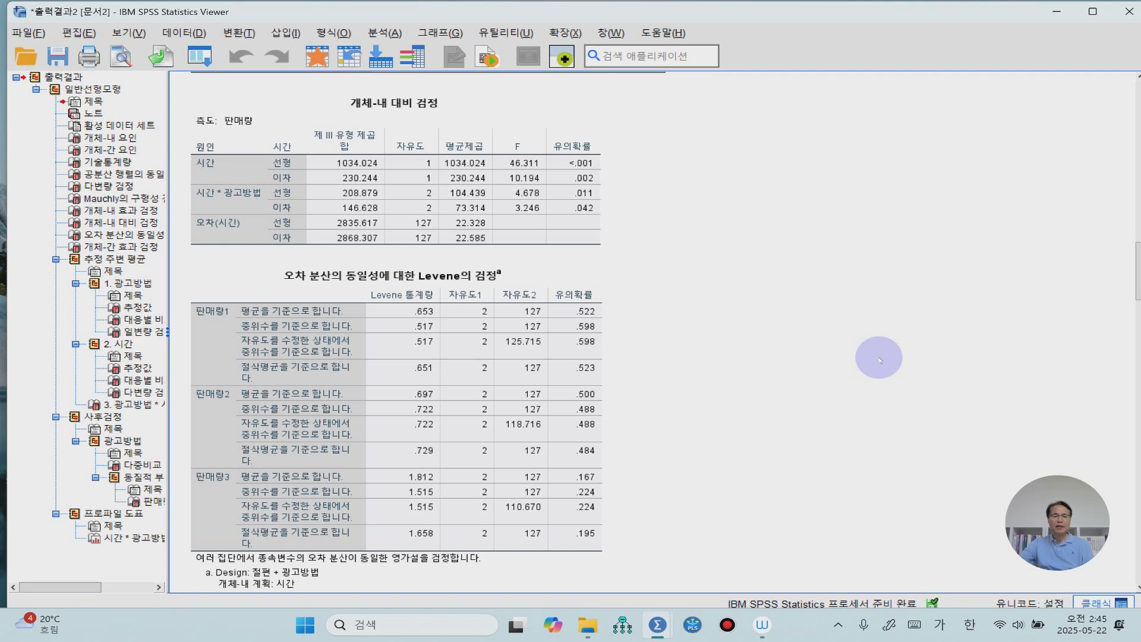
{"action": "left_click", "coordinate": [599, 313]}
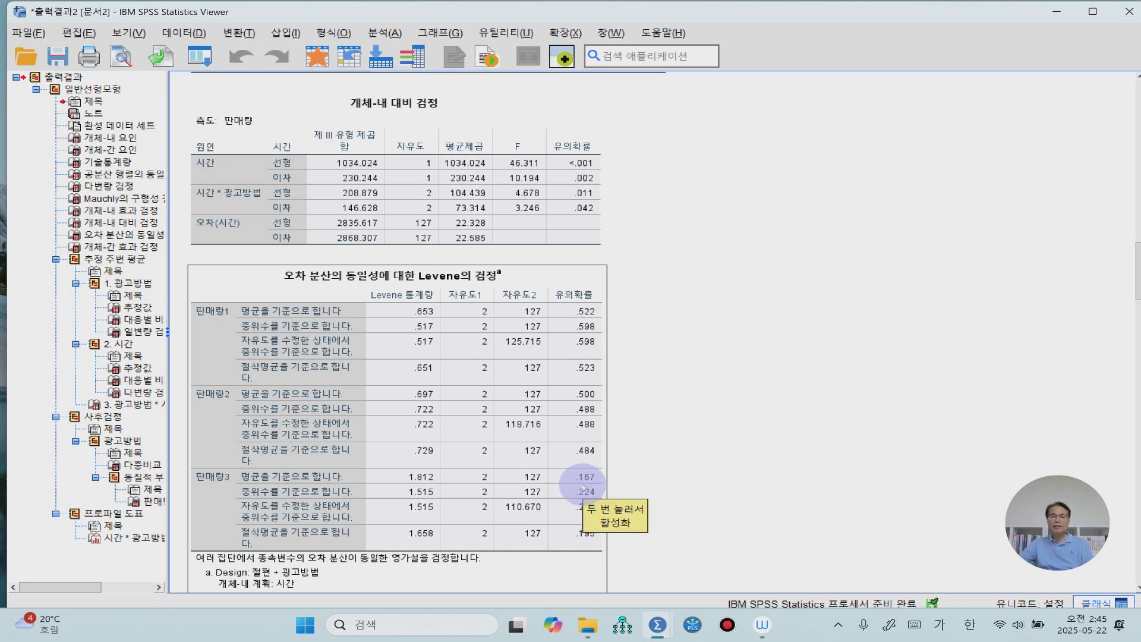
{"action": "left_click", "coordinate": [1126, 398]}
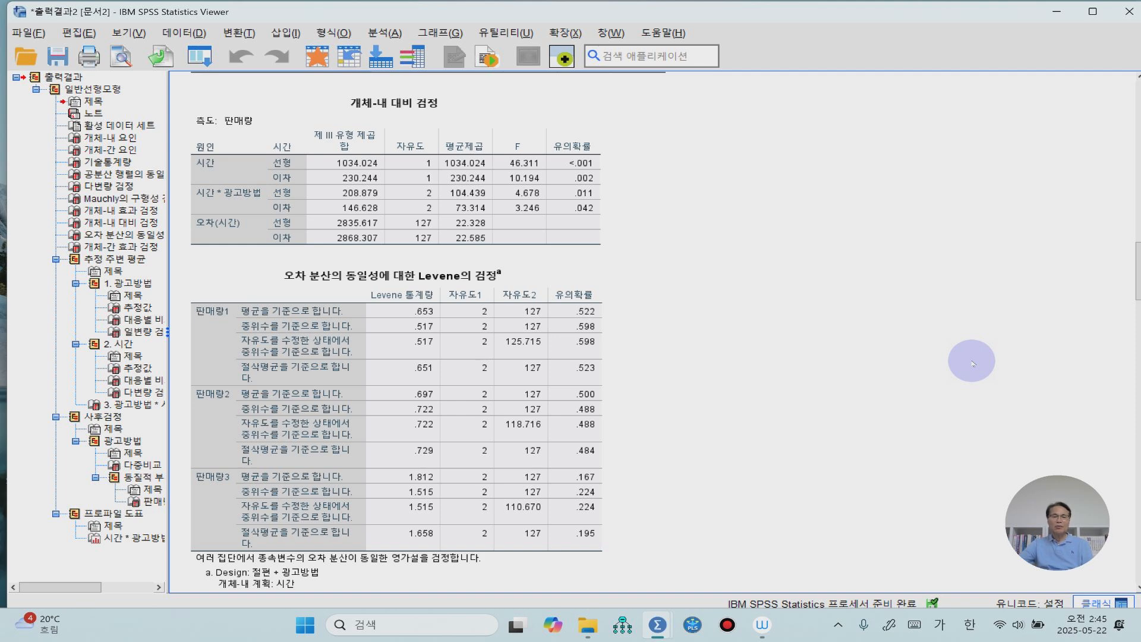
{"action": "scroll", "coordinate": [829, 343], "scroll_direction": "down", "scroll_amount": 3}
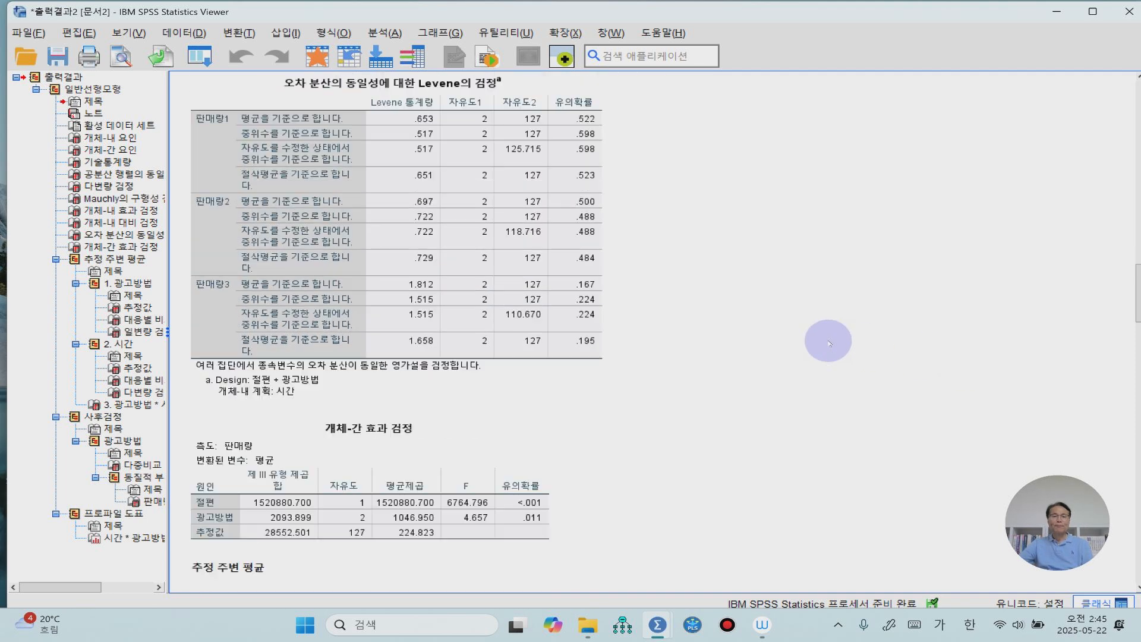
{"action": "scroll", "coordinate": [830, 343], "scroll_direction": "down", "scroll_amount": 2}
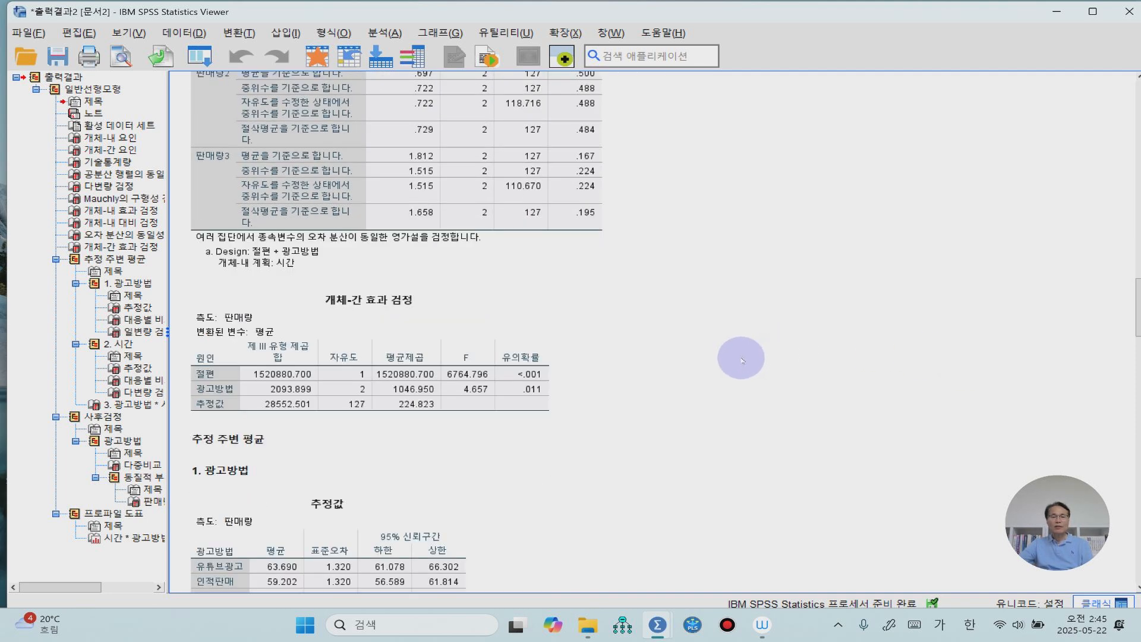
{"action": "left_click", "coordinate": [286, 387]}
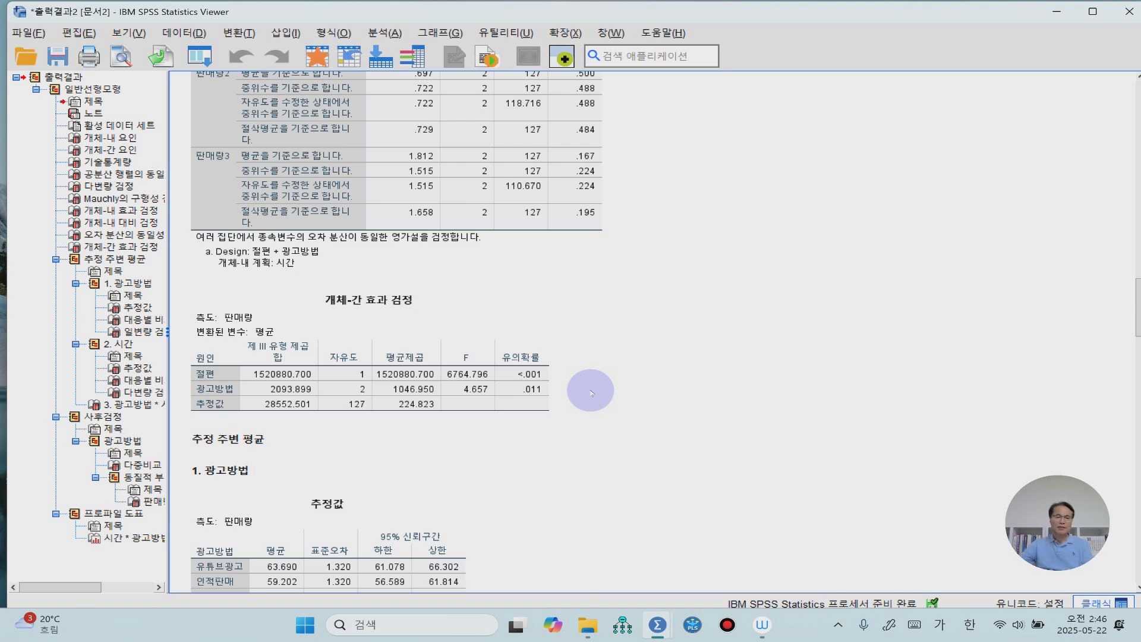
Step: Review the estimated marginal means for 광고방법, 시간 and 광고방법*시간, including the Bonferroni pairwise comparisons for the main effects
{"action": "scroll", "coordinate": [588, 391], "scroll_direction": "down", "scroll_amount": 3}
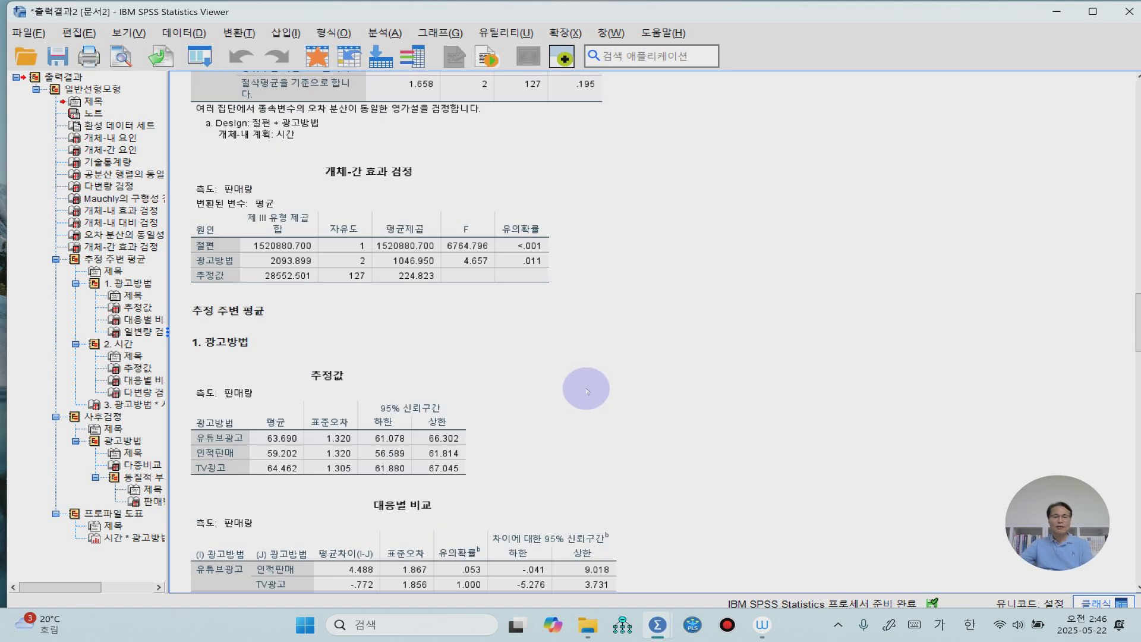
{"action": "scroll", "coordinate": [586, 389], "scroll_direction": "down", "scroll_amount": 3}
{"action": "left_click", "coordinate": [293, 318]}
{"action": "left_click", "coordinate": [385, 404]}
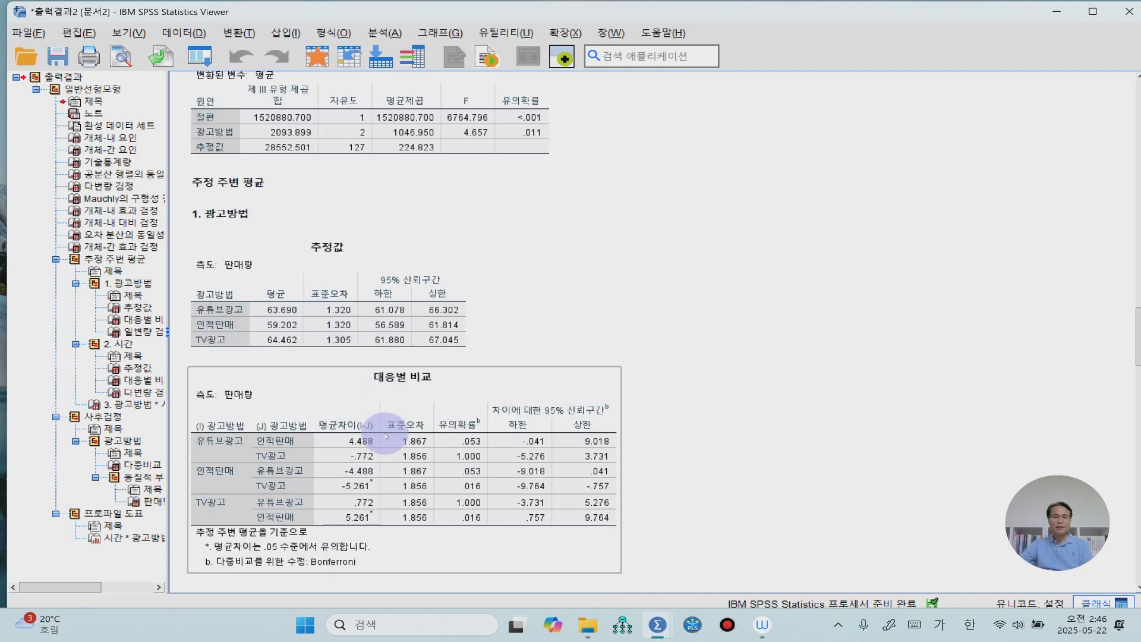
{"action": "scroll", "coordinate": [389, 446], "scroll_direction": "down", "scroll_amount": 3}
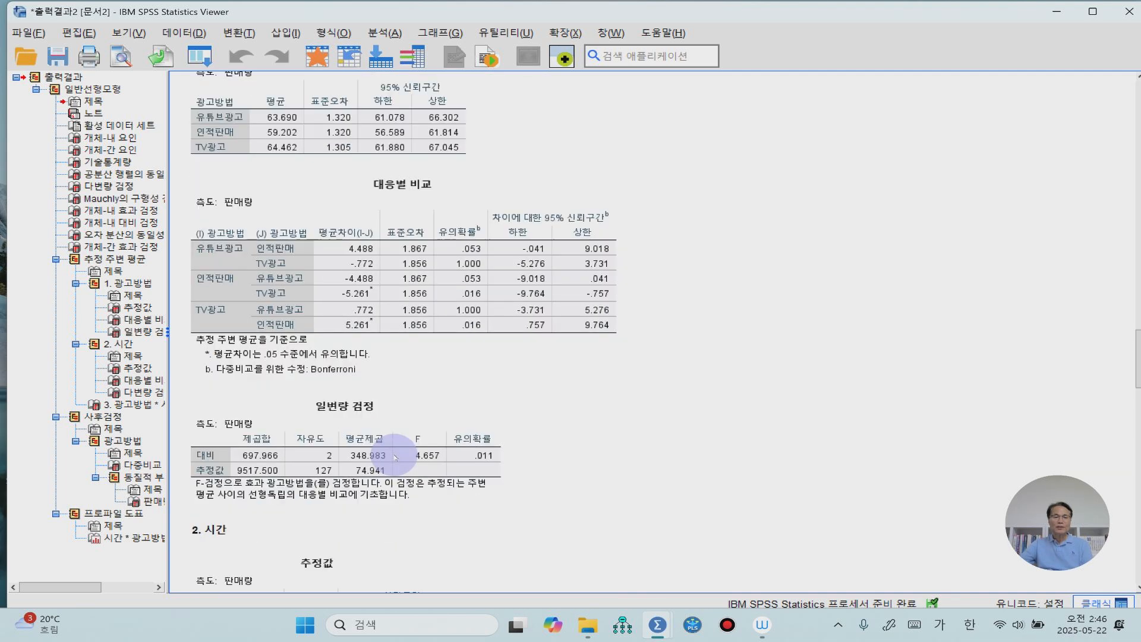
{"action": "scroll", "coordinate": [396, 456], "scroll_direction": "down", "scroll_amount": 4}
{"action": "left_click", "coordinate": [389, 452]}
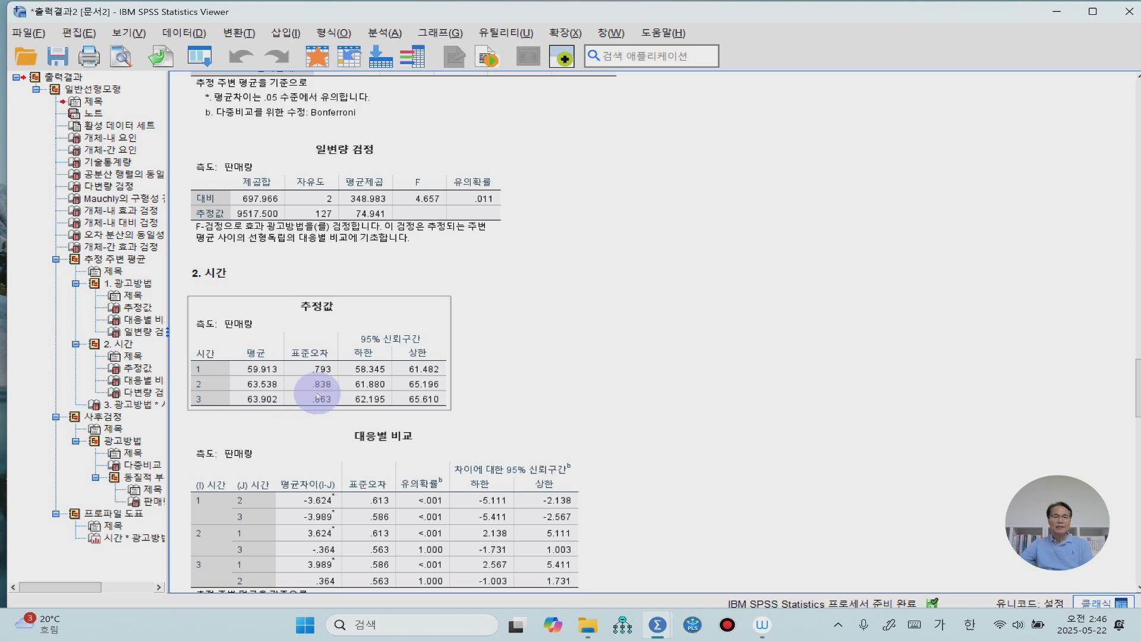
{"action": "scroll", "coordinate": [302, 397], "scroll_direction": "down", "scroll_amount": 2}
{"action": "left_click", "coordinate": [302, 397]}
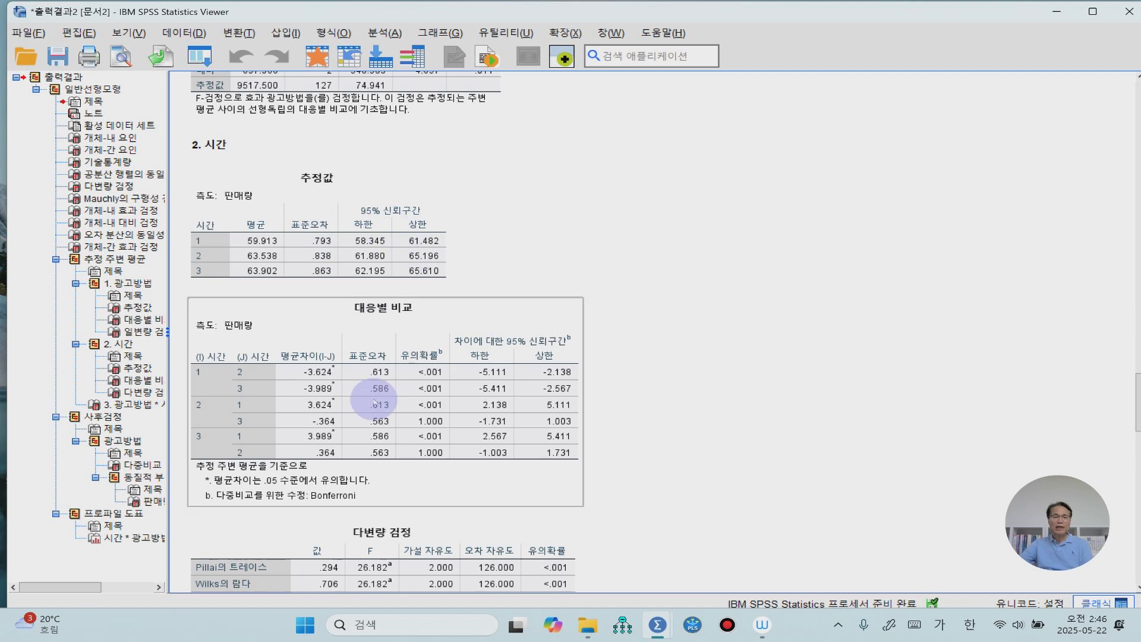
{"action": "scroll", "coordinate": [344, 400], "scroll_direction": "down", "scroll_amount": 7}
{"action": "left_click", "coordinate": [344, 400]}
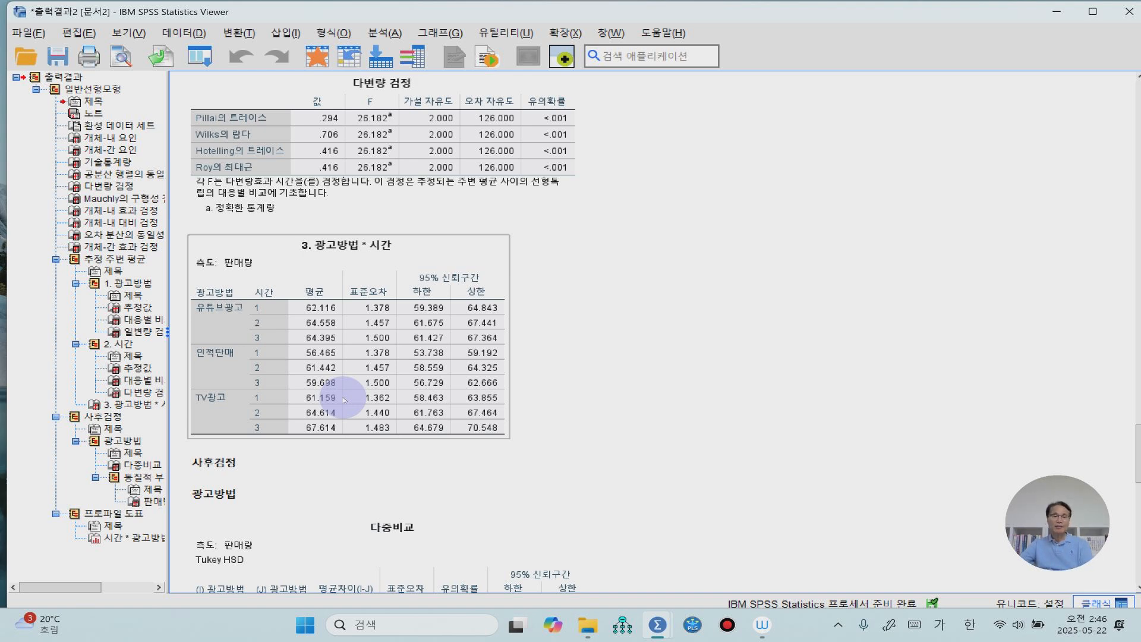
Step: Examine the Tukey HSD multiple comparisons, the homogeneous subsets and the profile plot of 판매량 by 시간 and 광고방법
{"action": "scroll", "coordinate": [392, 374], "scroll_direction": "down", "scroll_amount": 3}
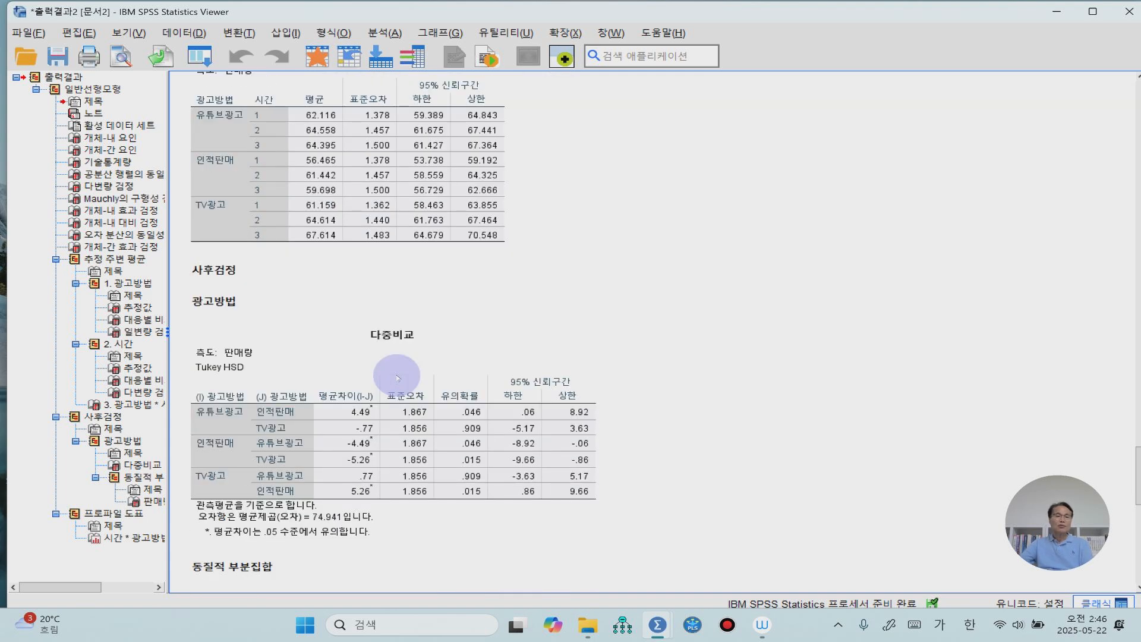
{"action": "left_click", "coordinate": [369, 428]}
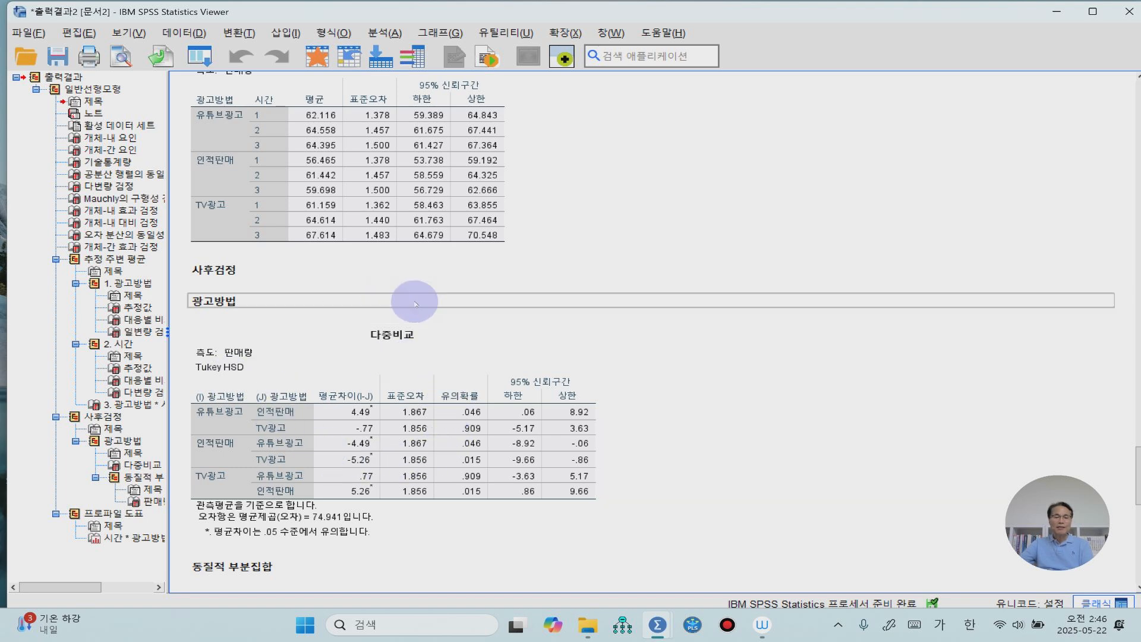
{"action": "scroll", "coordinate": [392, 443], "scroll_direction": "down", "scroll_amount": 4}
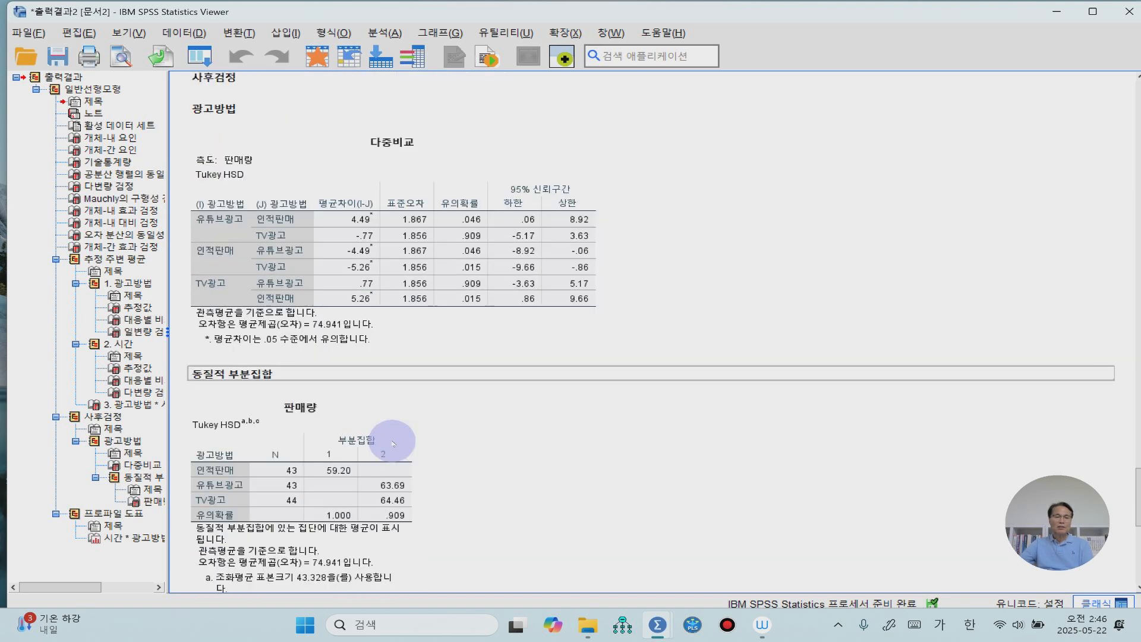
{"action": "scroll", "coordinate": [466, 297], "scroll_direction": "down", "scroll_amount": 3}
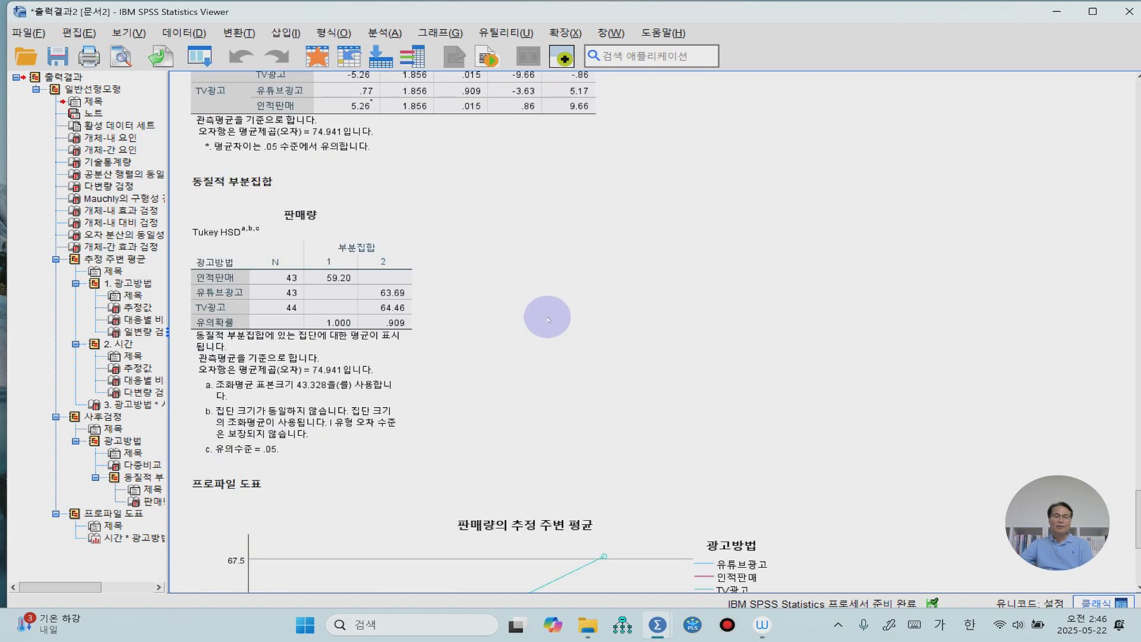
{"action": "scroll", "coordinate": [547, 318], "scroll_direction": "down", "scroll_amount": 3}
{"action": "left_click", "coordinate": [537, 326]}
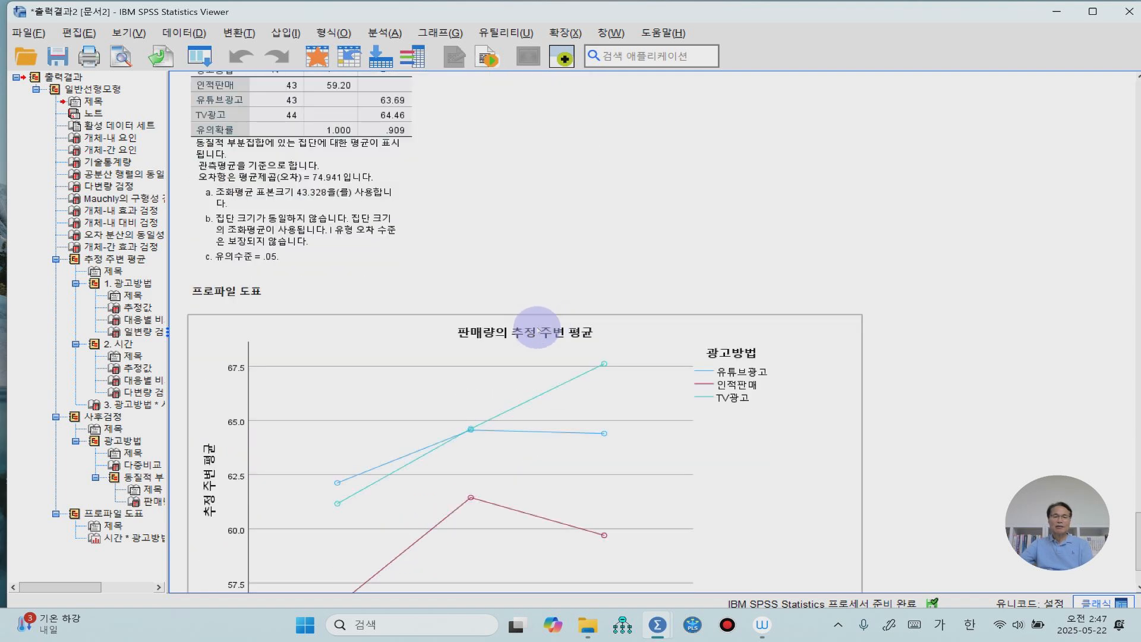
{"action": "scroll", "coordinate": [538, 328], "scroll_direction": "down", "scroll_amount": 2}
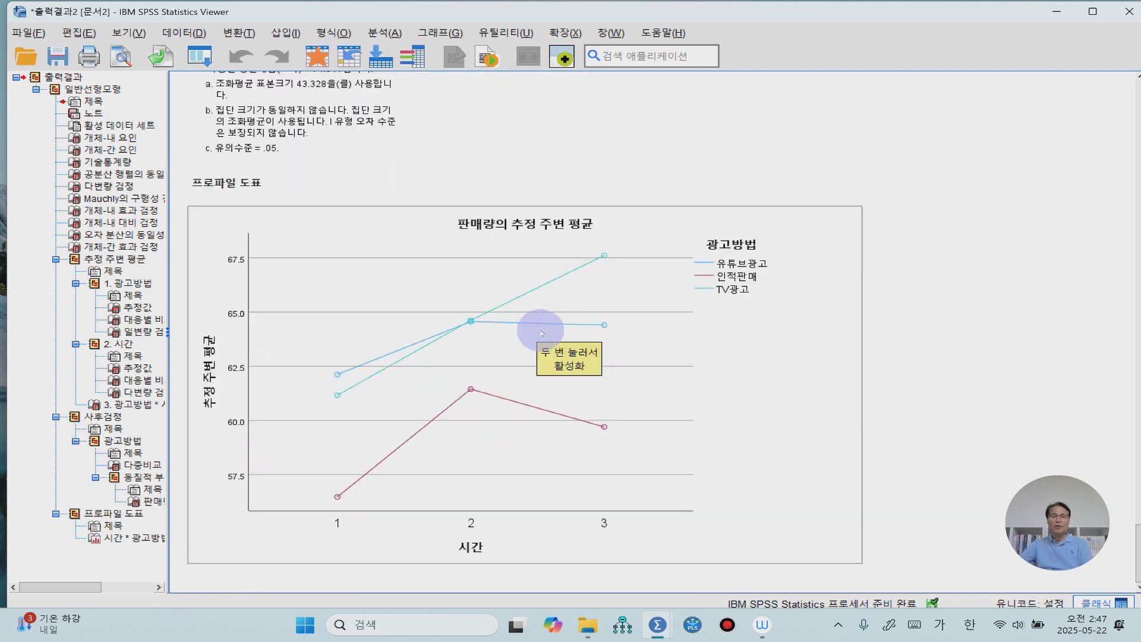